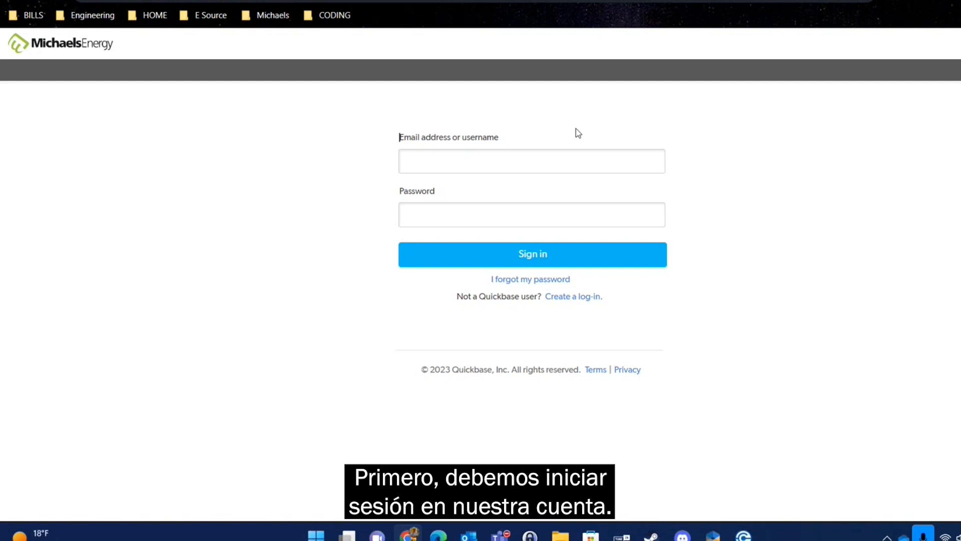
Sign in to Quickbase with the account e-mail and the account password
click(463, 168)
text(key)
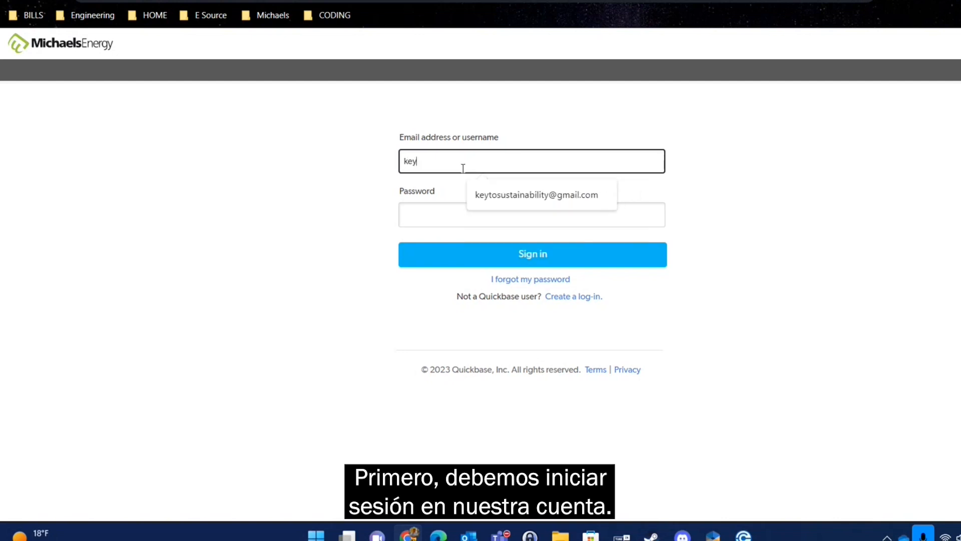
key(Down)
key(Return)
key(Tab)
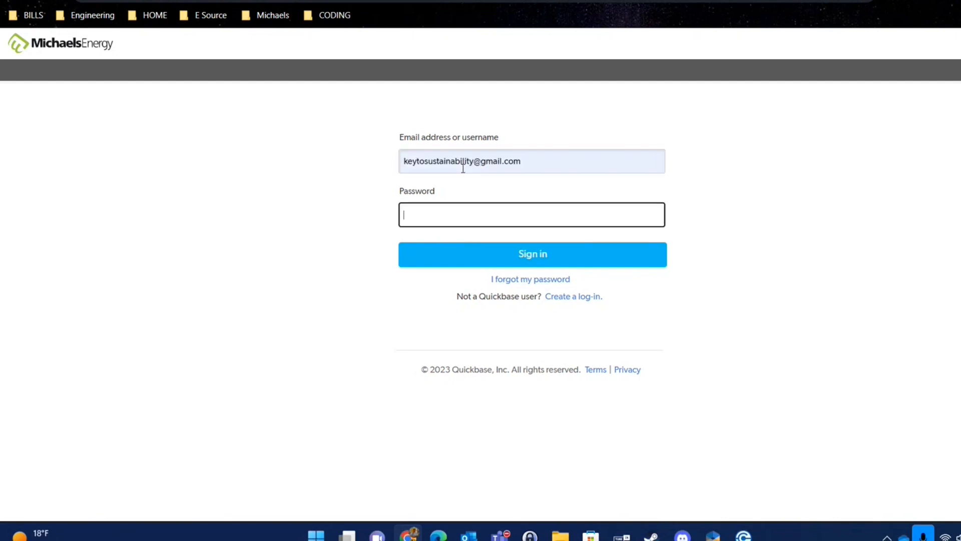
text(**********)
key(Return)
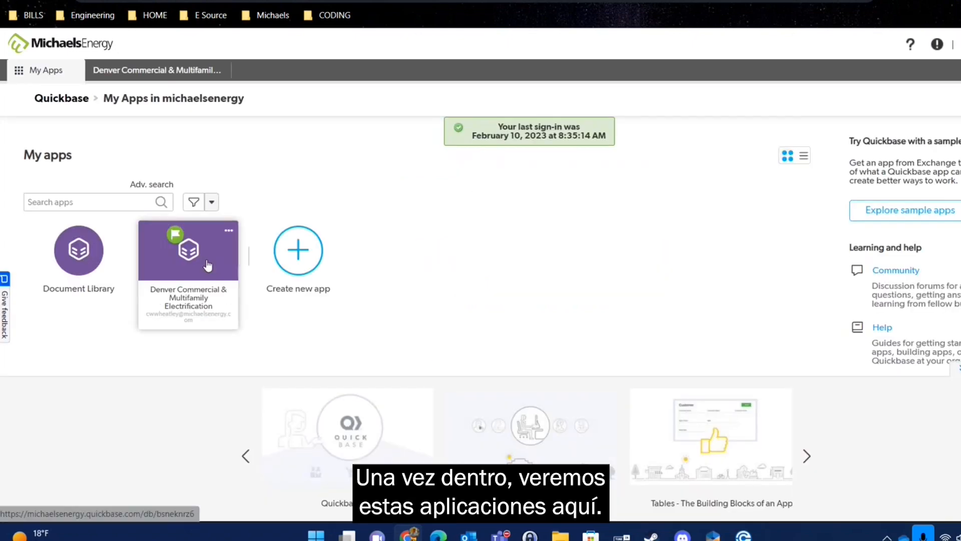
Open the Denver Commercial & Multifamily Electrification app and view the Demo Building HVAC Training record among its buildings
click(178, 271)
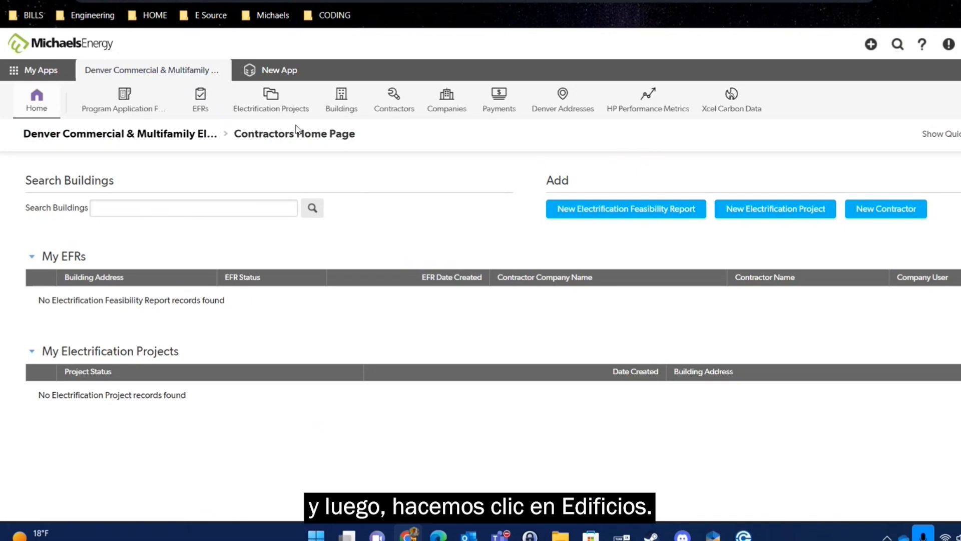
click(349, 111)
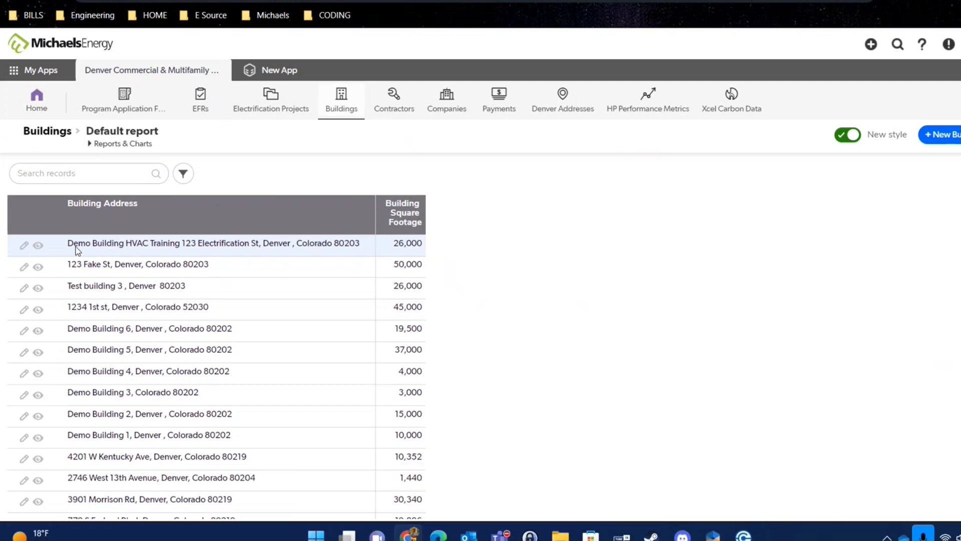
click(38, 246)
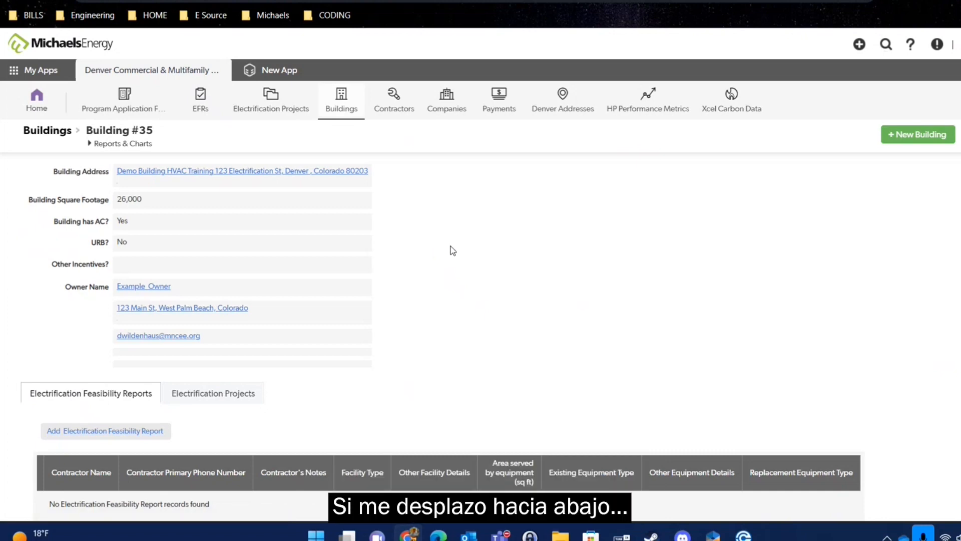
Add an Electrification Feasibility Report for this building and choose the contractor from Miles Test Company
scroll(448, 253, down, 1)
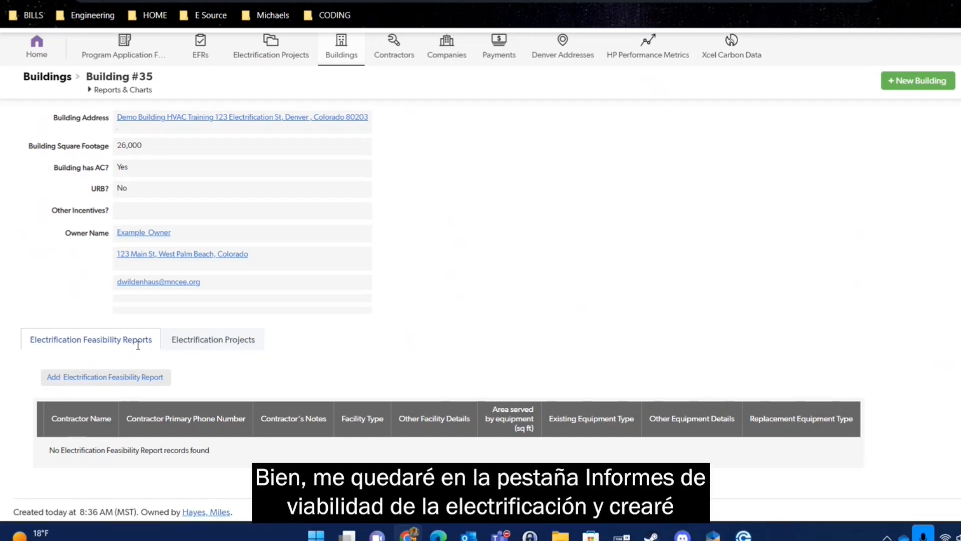
click(96, 379)
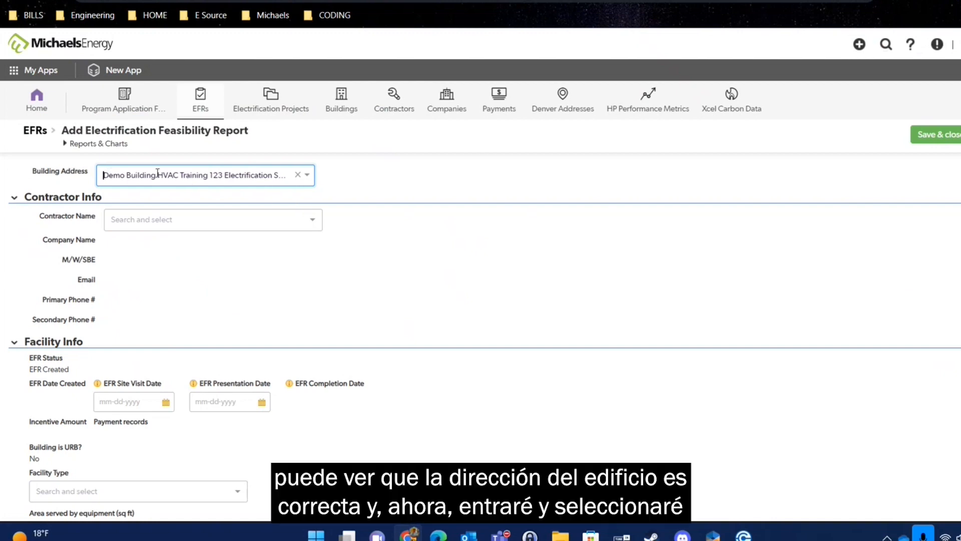
click(146, 220)
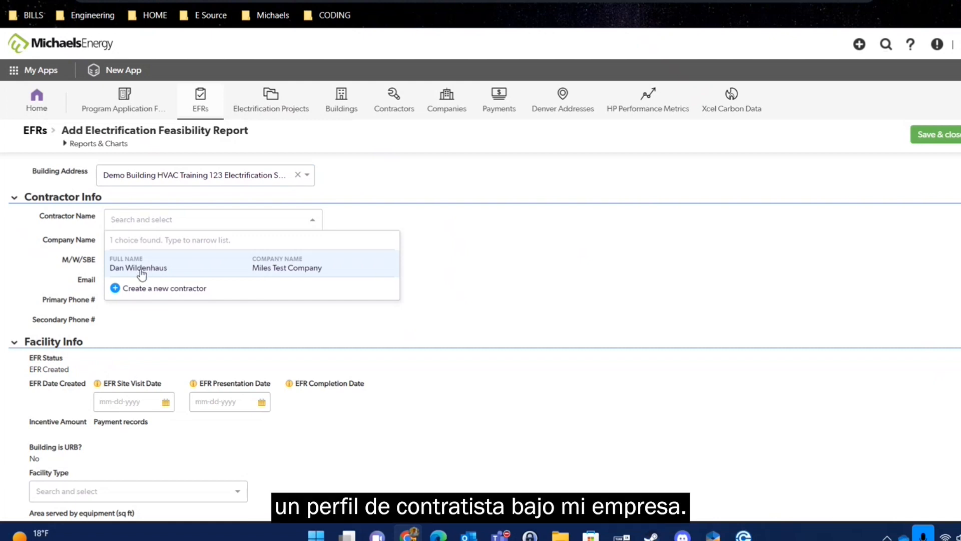
click(264, 271)
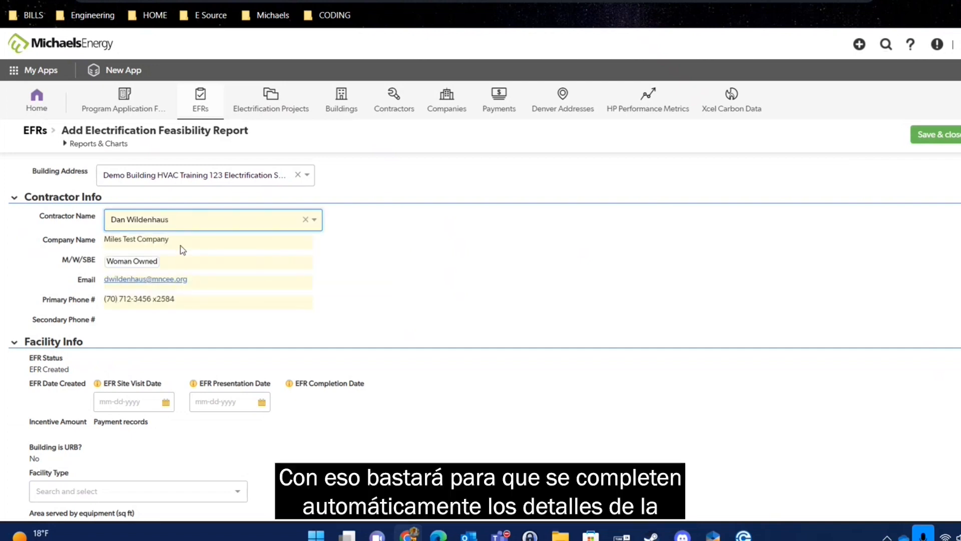
Set the EFR Site Visit Date to 02-10-2023 in the Facility Info section
scroll(248, 279, down, 1)
scroll(250, 280, down, 2)
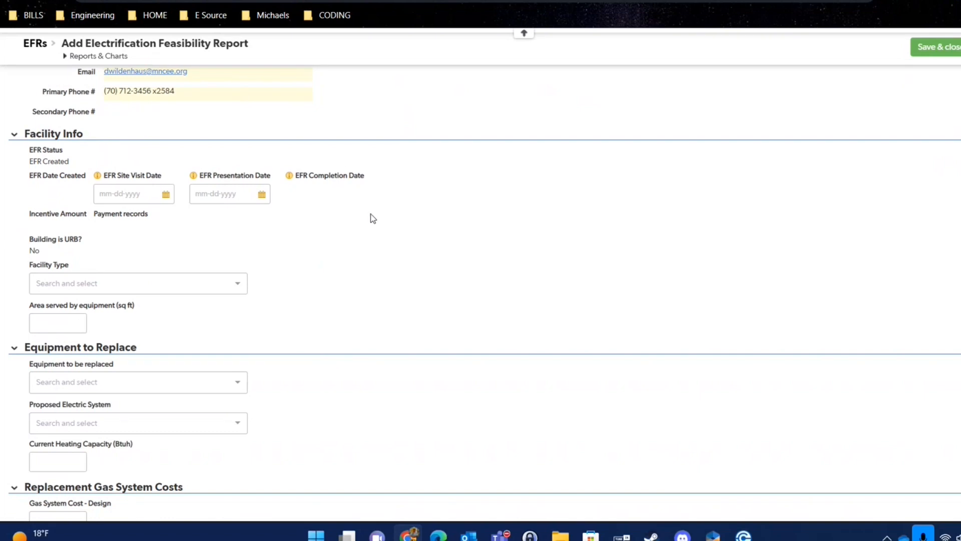
scroll(349, 217, up, 4)
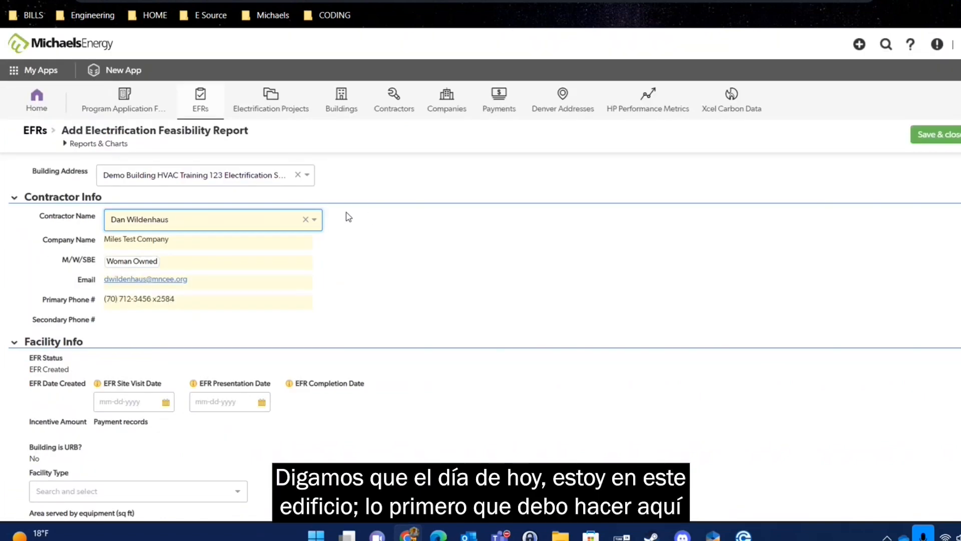
scroll(349, 227, down, 2)
scroll(212, 191, down, 3)
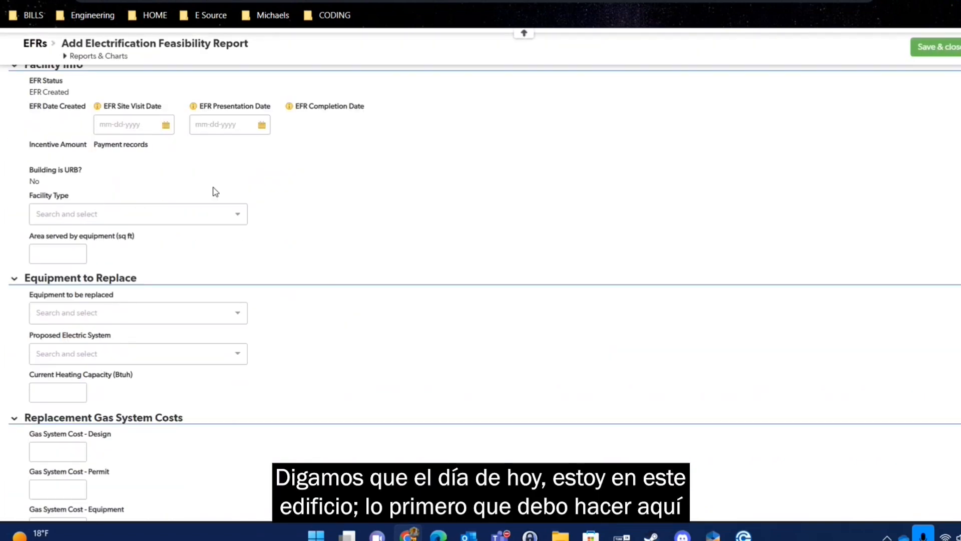
click(122, 124)
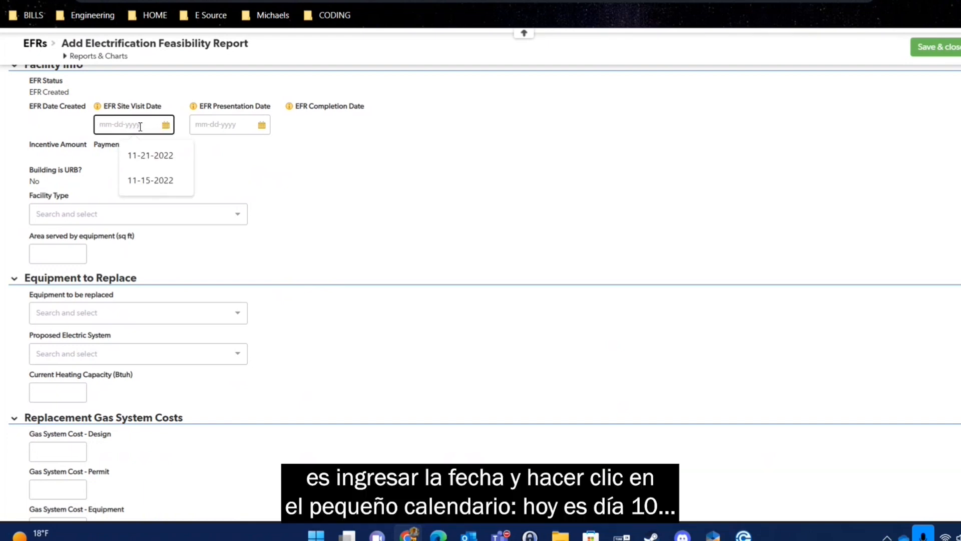
click(165, 126)
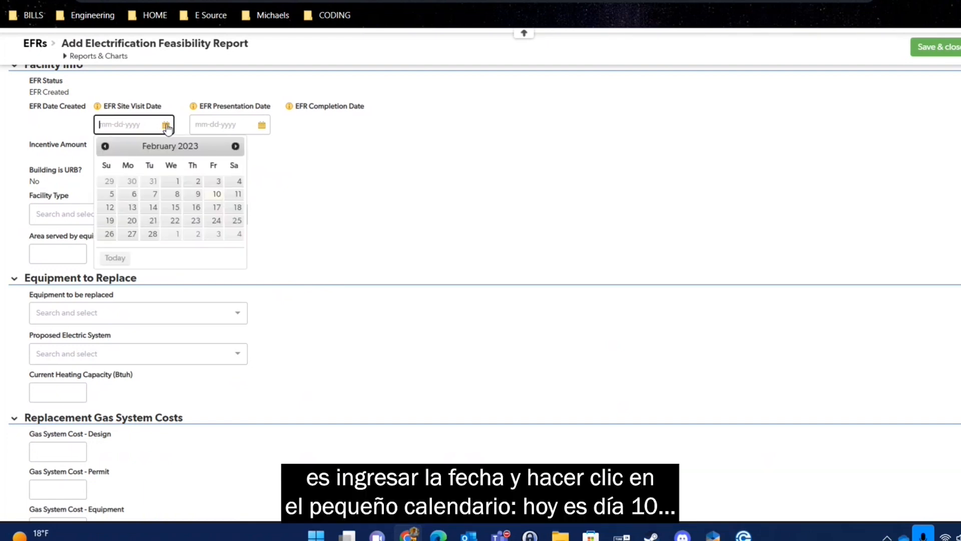
click(216, 196)
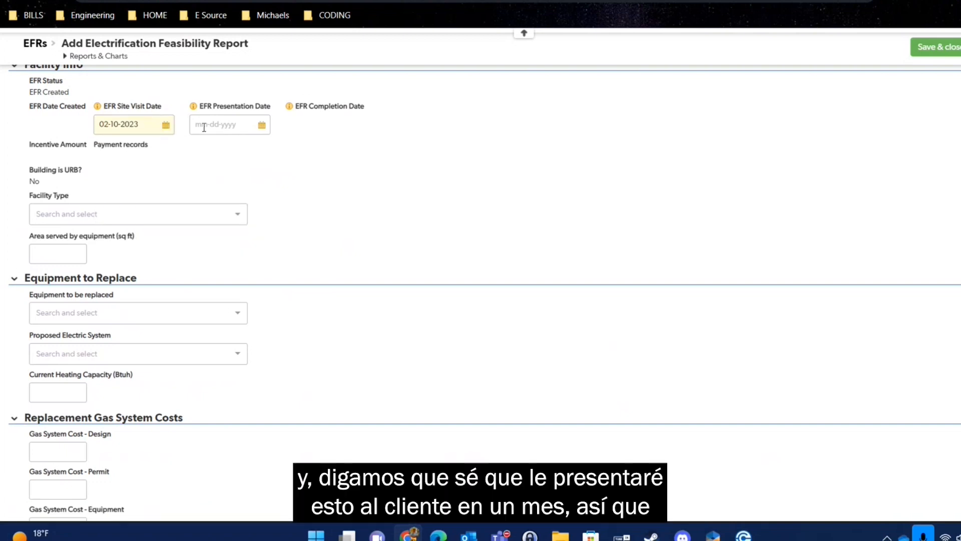
Set the EFR Presentation Date to 03-10-2023
click(235, 125)
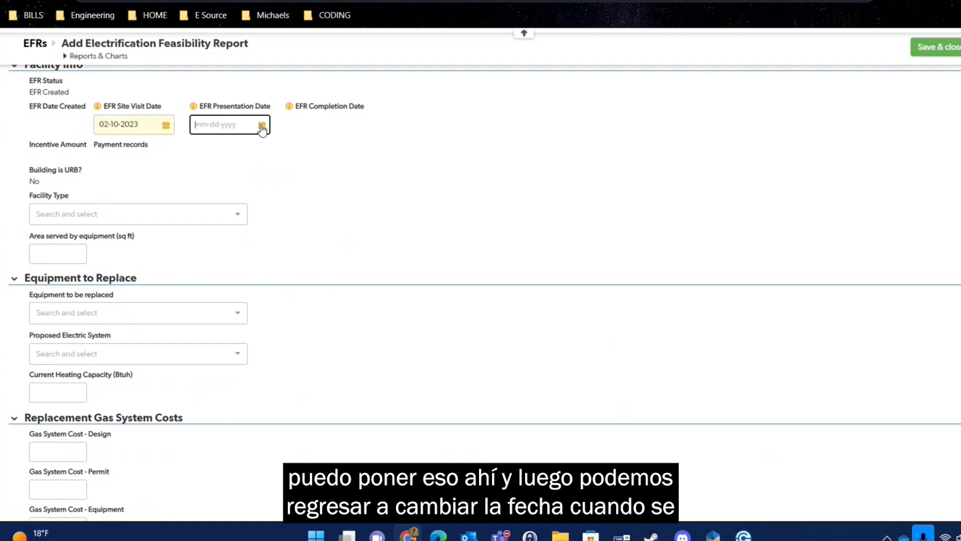
click(263, 129)
click(332, 146)
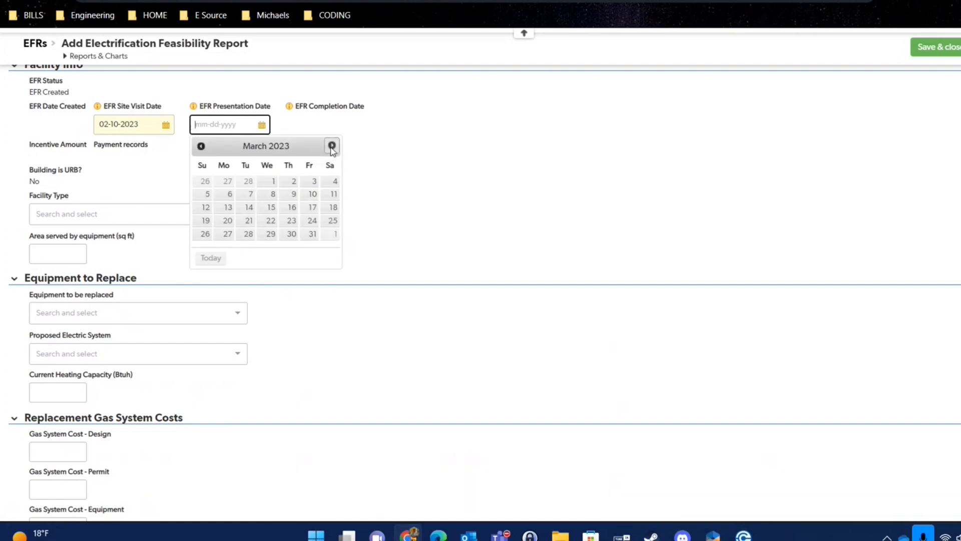
click(313, 195)
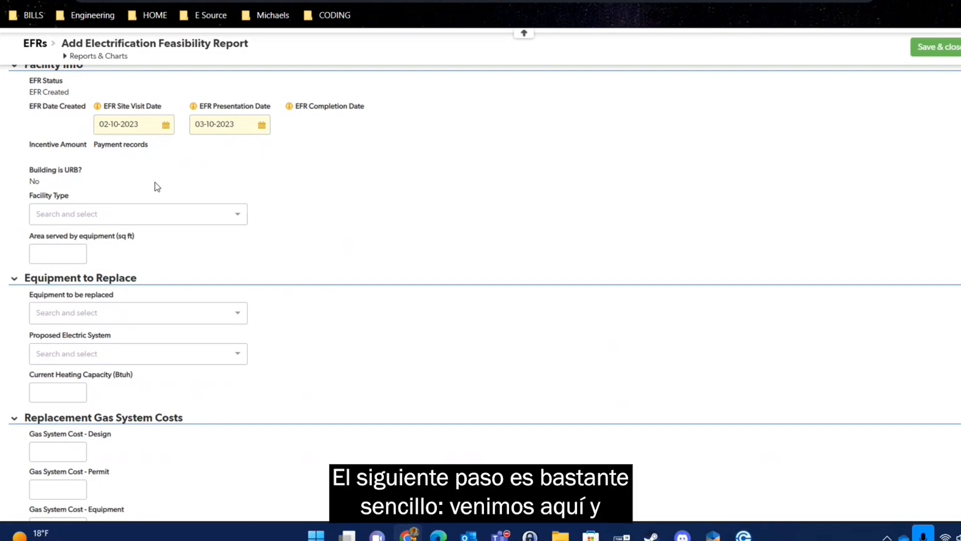
Set the report's Facility Type to Office
scroll(113, 200, down, 1)
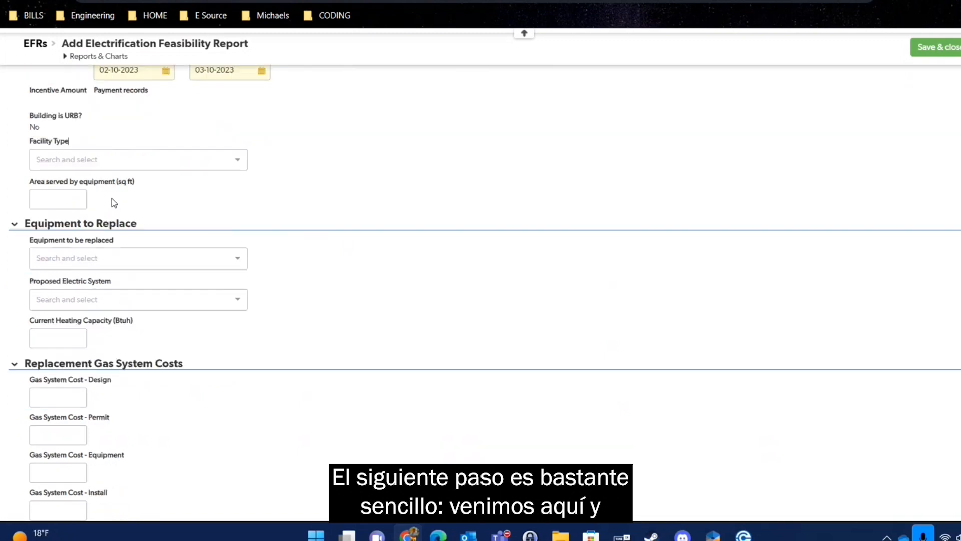
scroll(114, 203, down, 1)
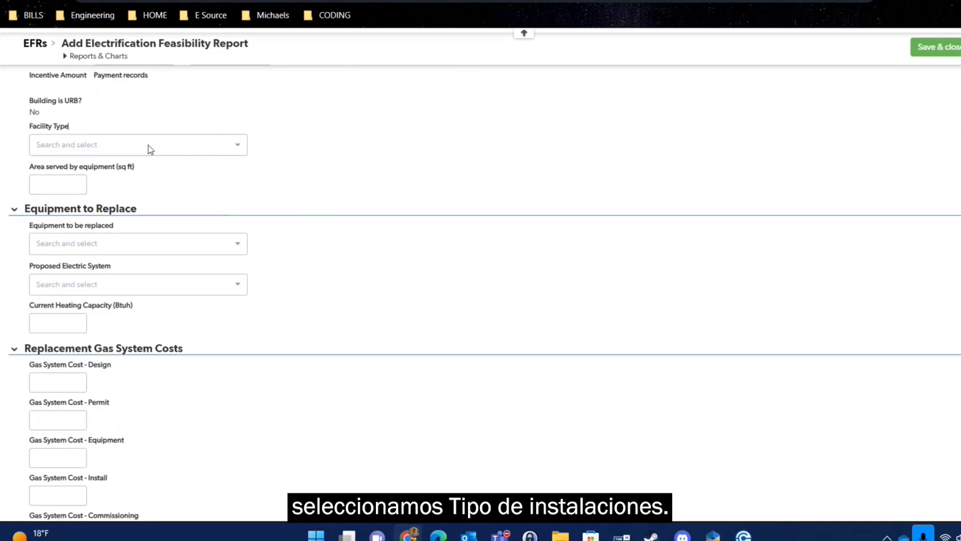
click(148, 146)
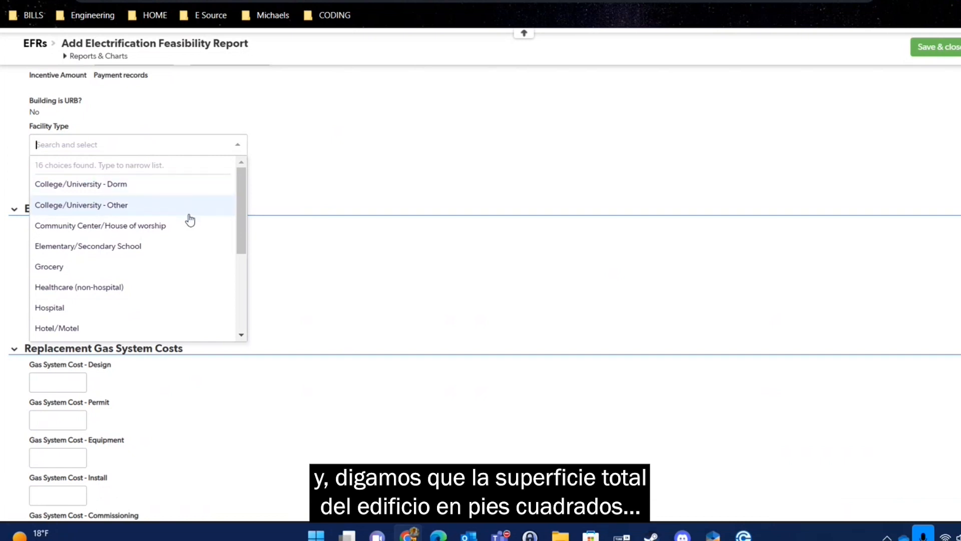
scroll(189, 219, down, 3)
scroll(169, 263, down, 1)
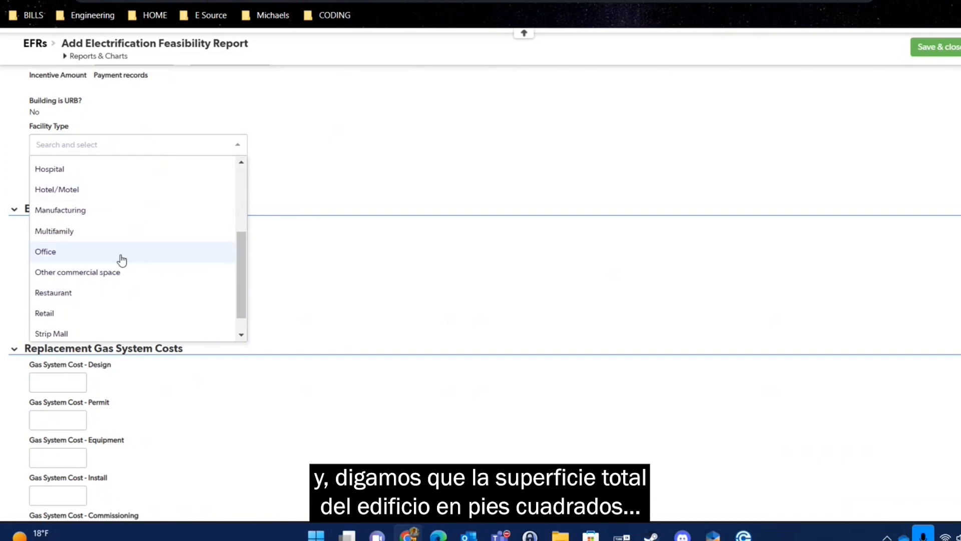
click(121, 260)
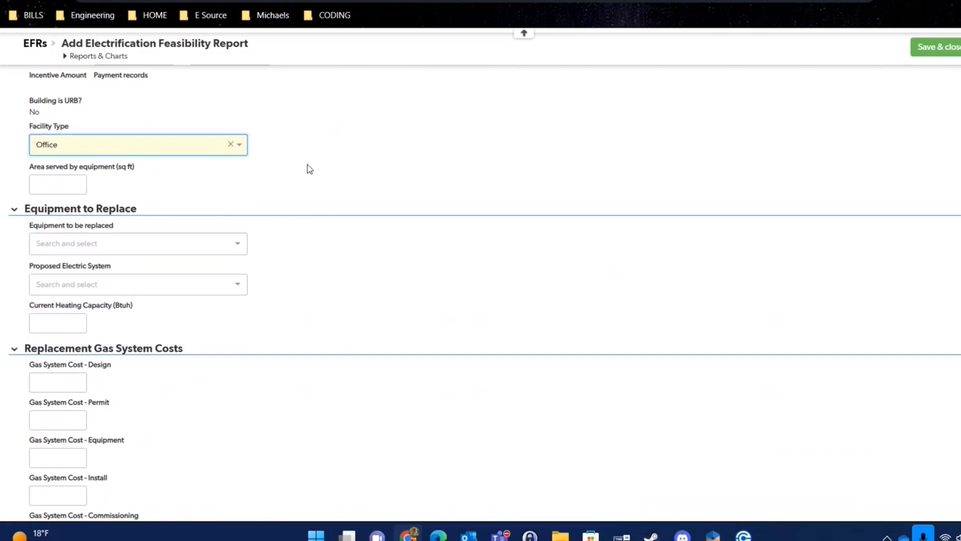
Enter 5200 sq ft as the area served by the equipment
scroll(190, 180, up, 3)
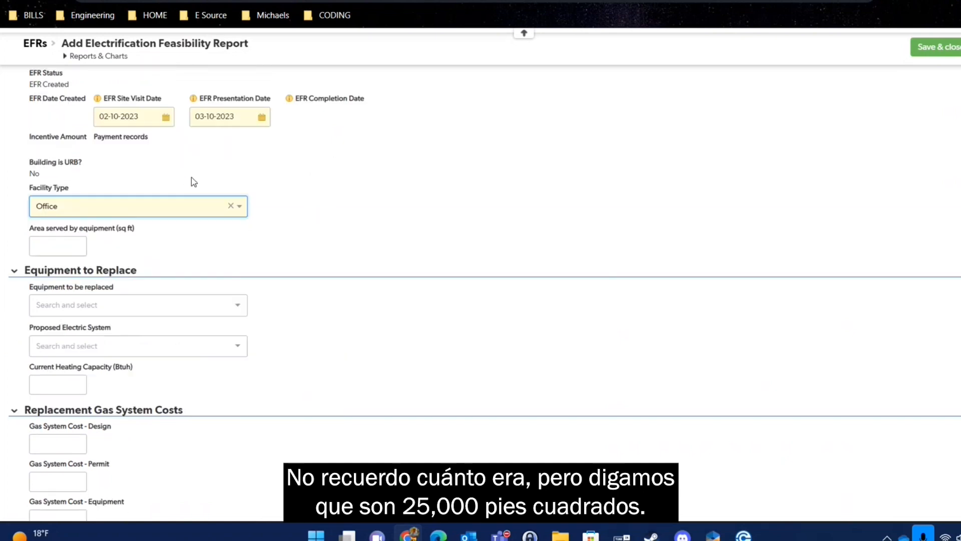
scroll(193, 182, up, 1)
scroll(190, 166, down, 3)
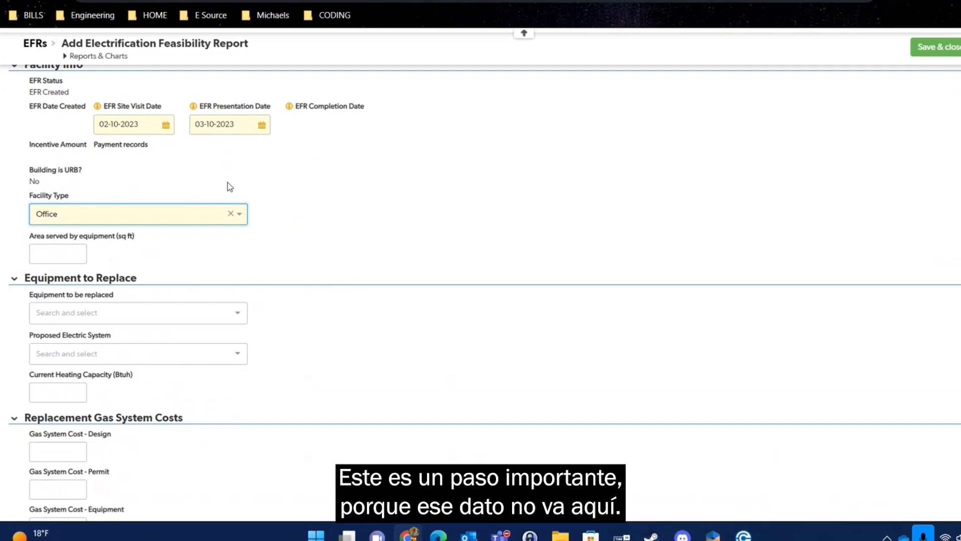
click(73, 253)
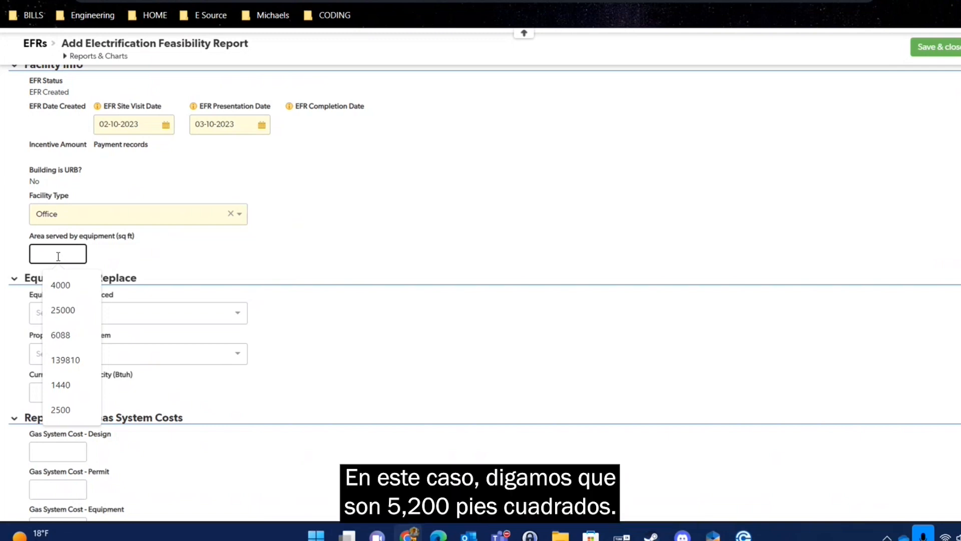
text(5200)
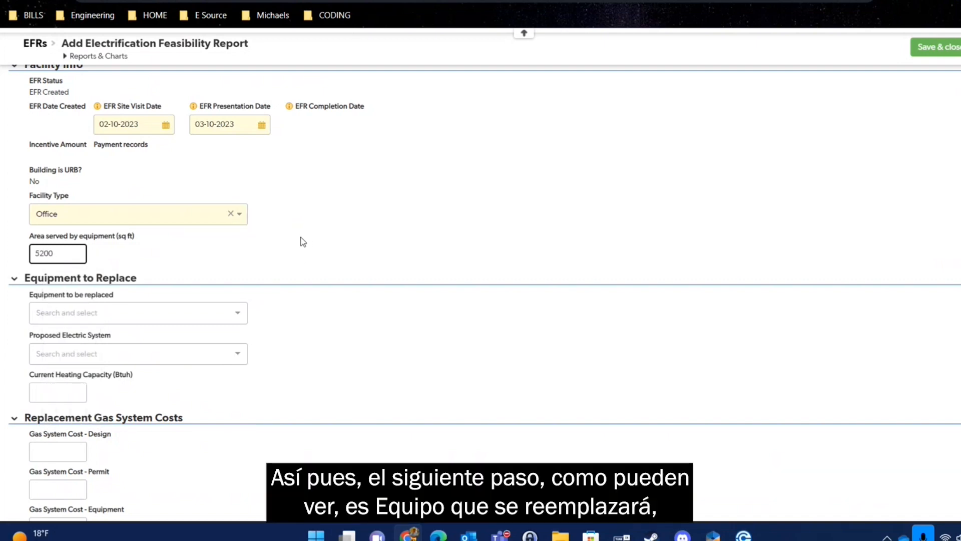
Choose Rooftop Unit (RTU) as the equipment to be replaced and Heat Pump RTU with gas backup as the proposed electric system
scroll(303, 237, down, 1)
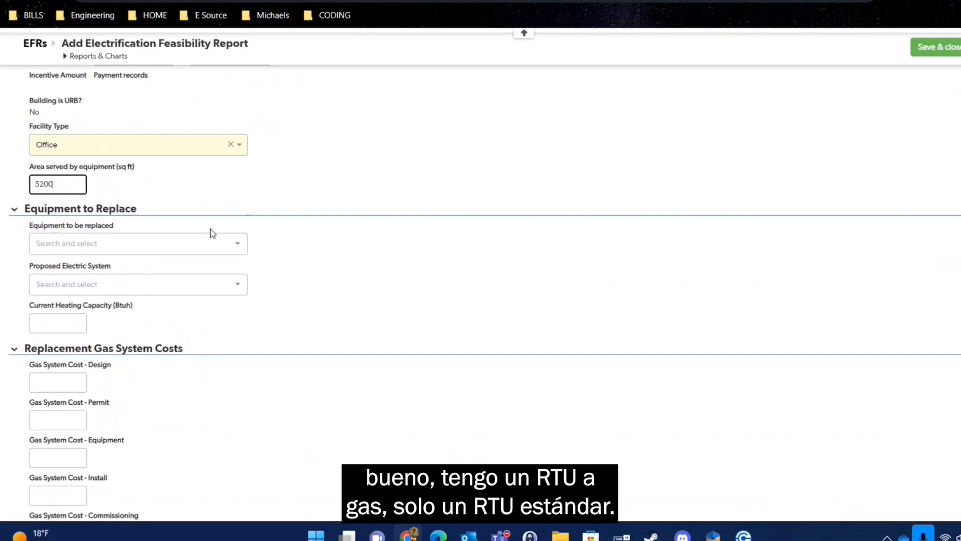
click(193, 255)
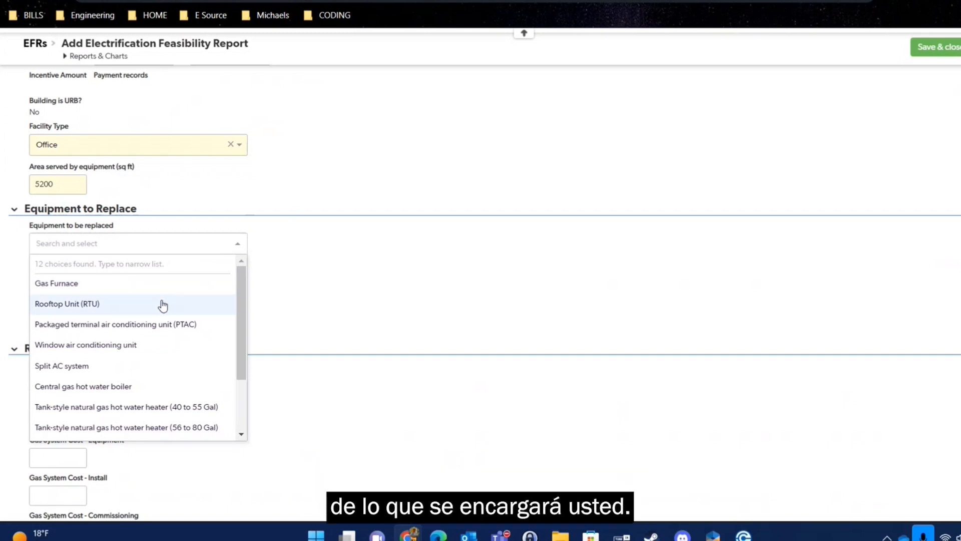
click(78, 310)
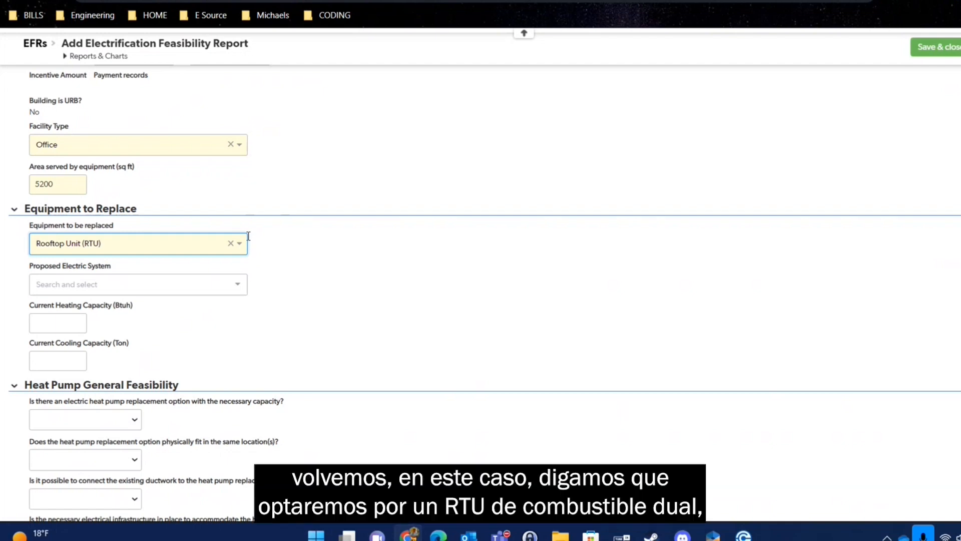
click(233, 286)
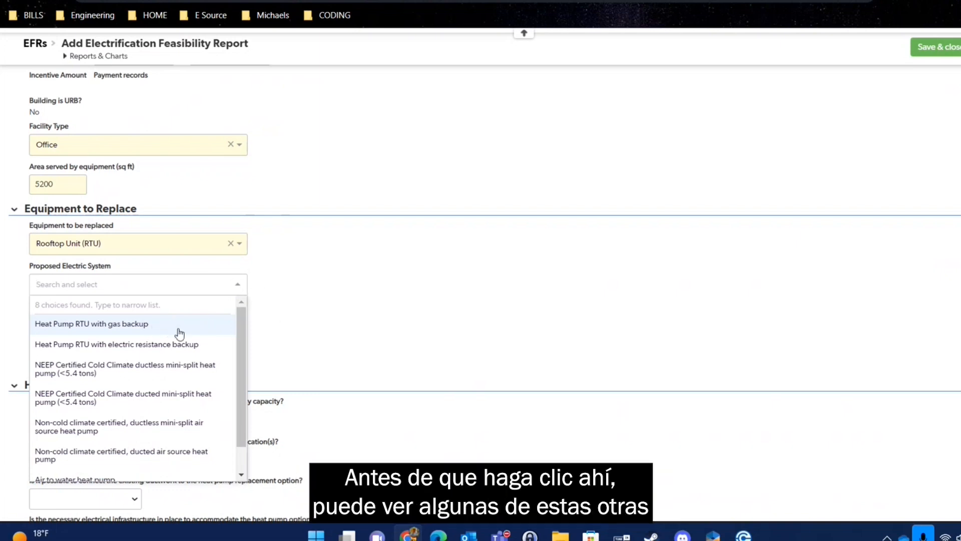
scroll(193, 363, down, 1)
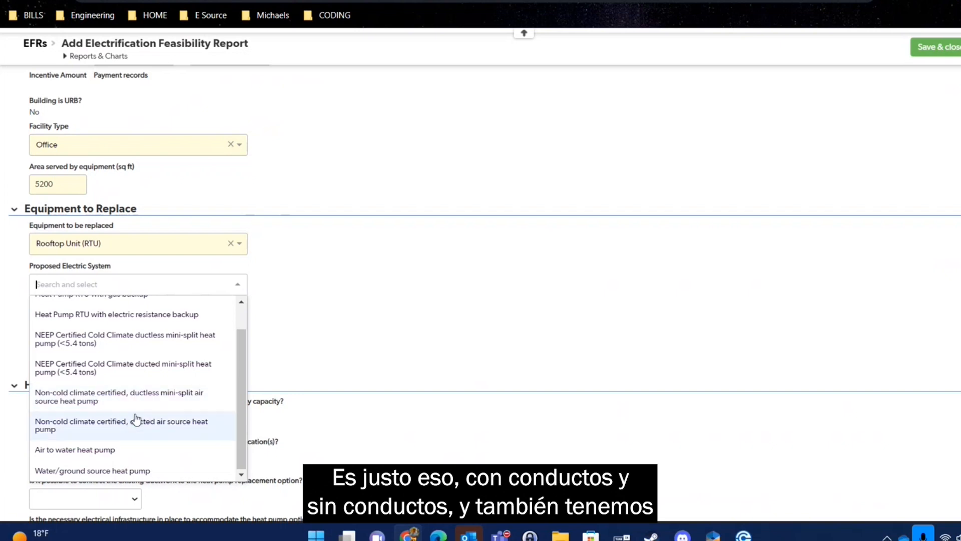
scroll(135, 420, down, 1)
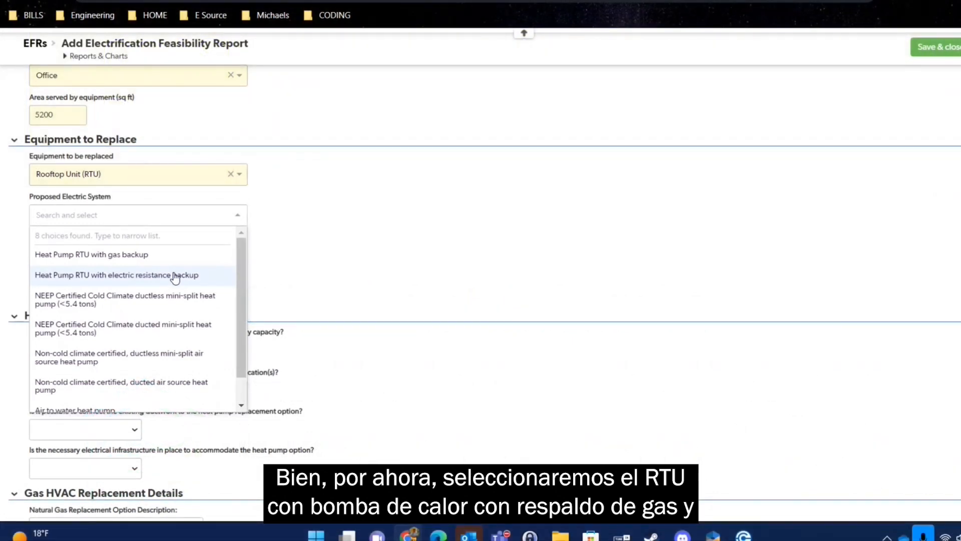
click(115, 256)
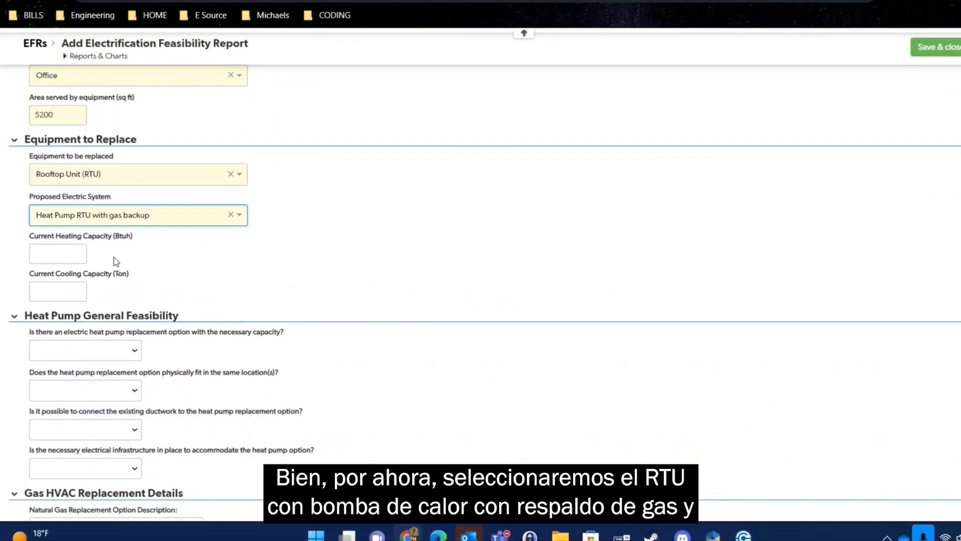
Enter 90000 Btuh as the current heating capacity of the equipment to replace
click(71, 252)
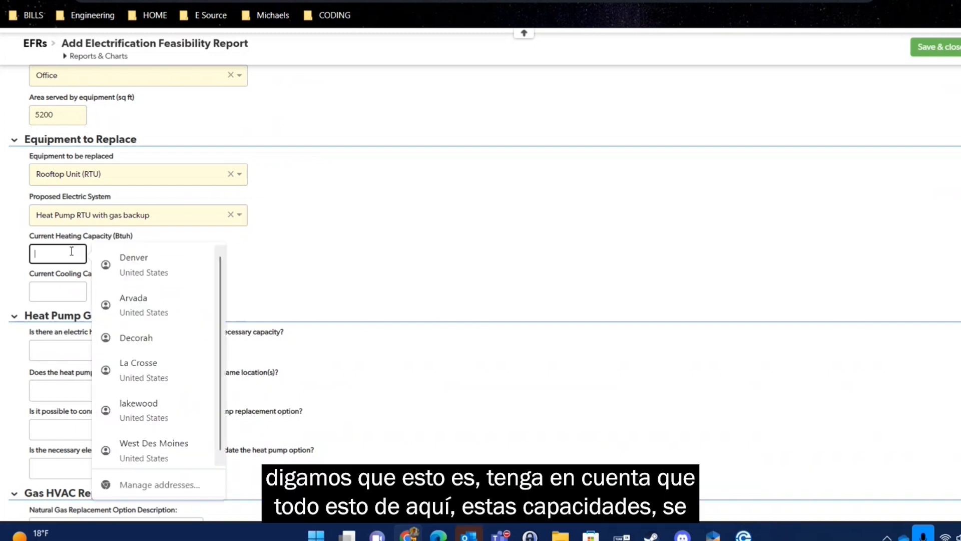
click(236, 261)
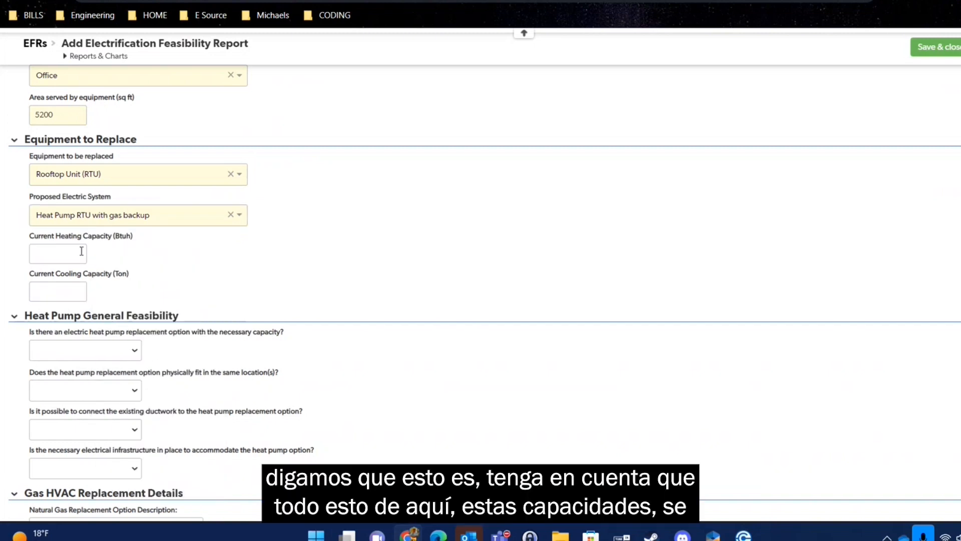
click(54, 256)
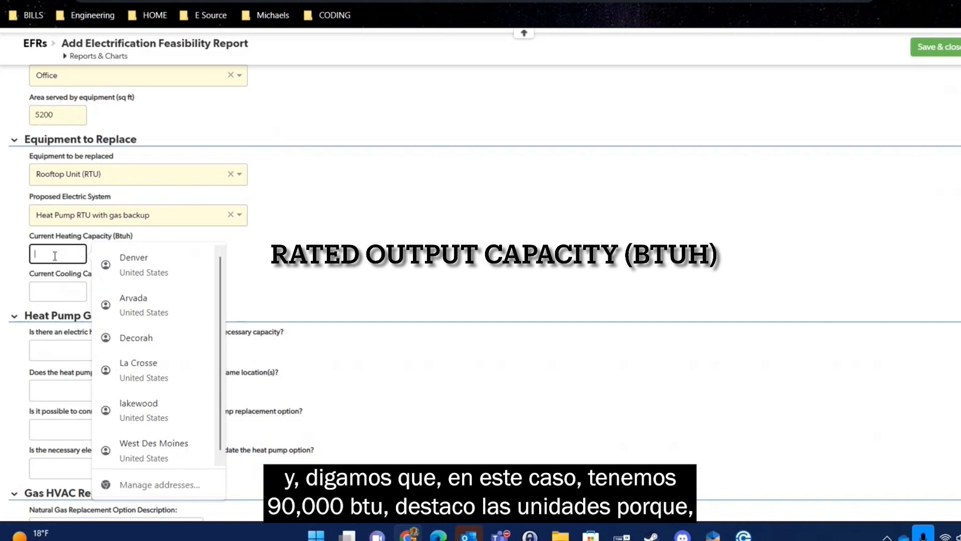
text(90)
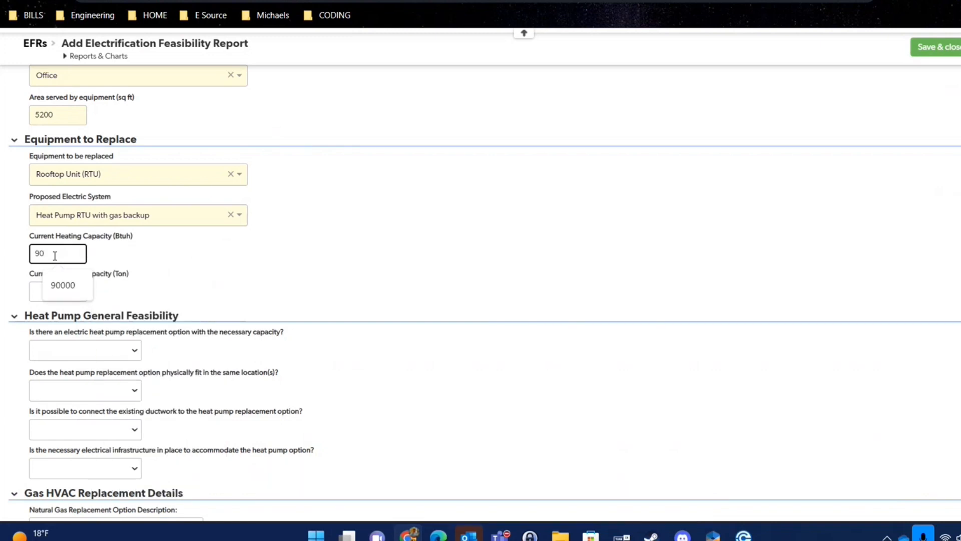
text(000)
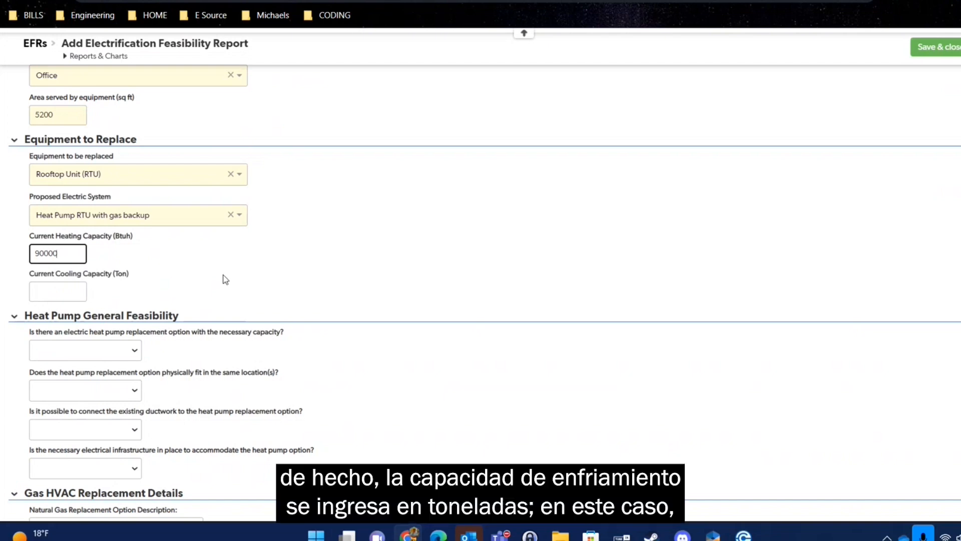
click(206, 264)
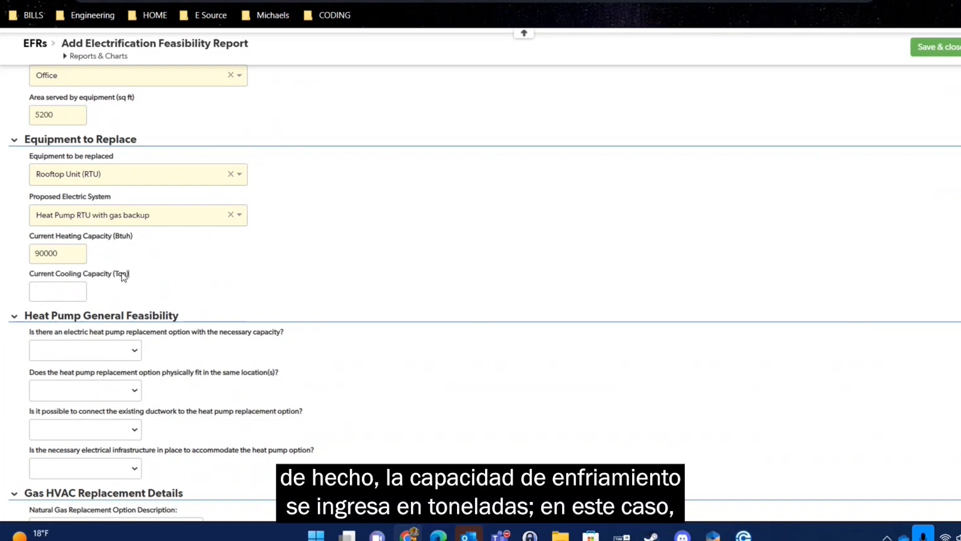
Set the current cooling capacity of the equipment to replace to 5 tons
click(59, 291)
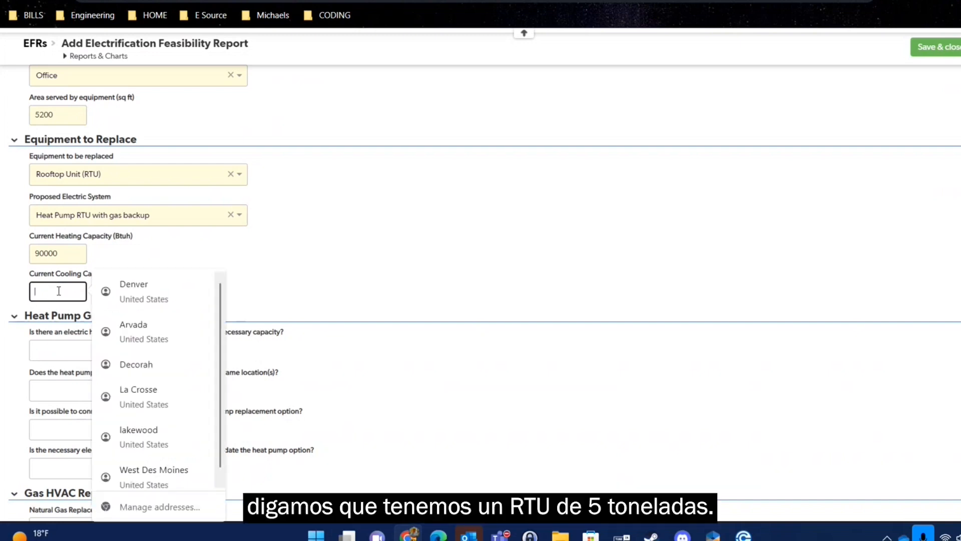
text(5)
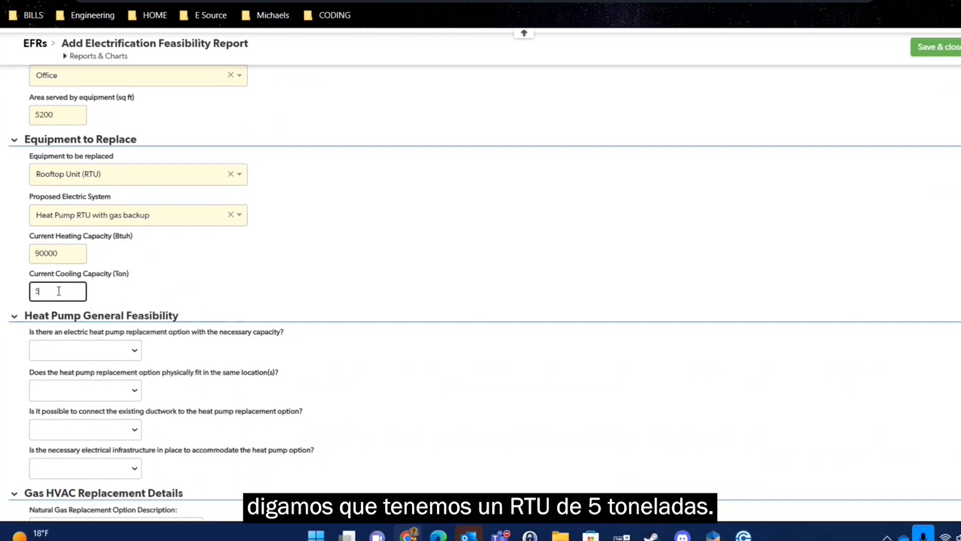
click(261, 300)
Answer Yes to a heat pump option with the necessary capacity being available and to it physically fitting in the same location
scroll(210, 253, down, 3)
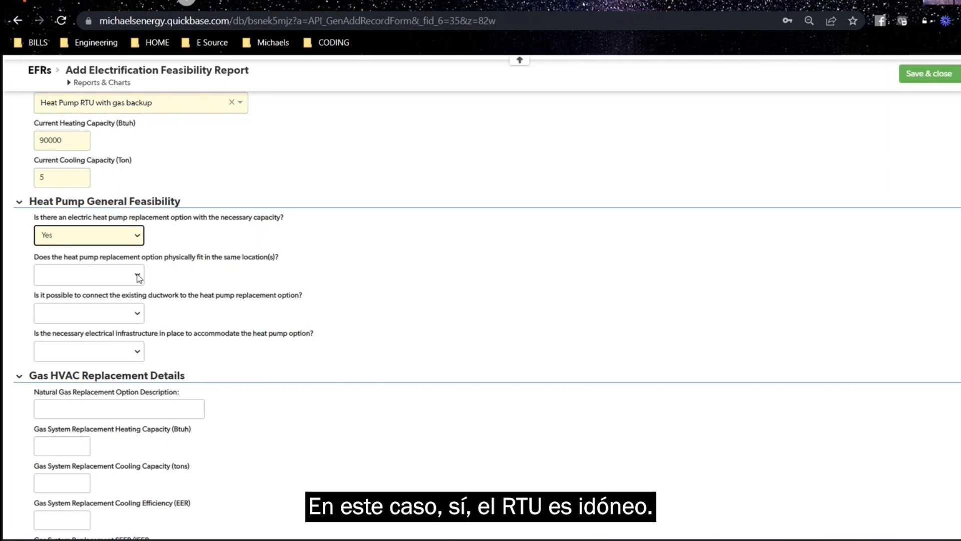
click(120, 277)
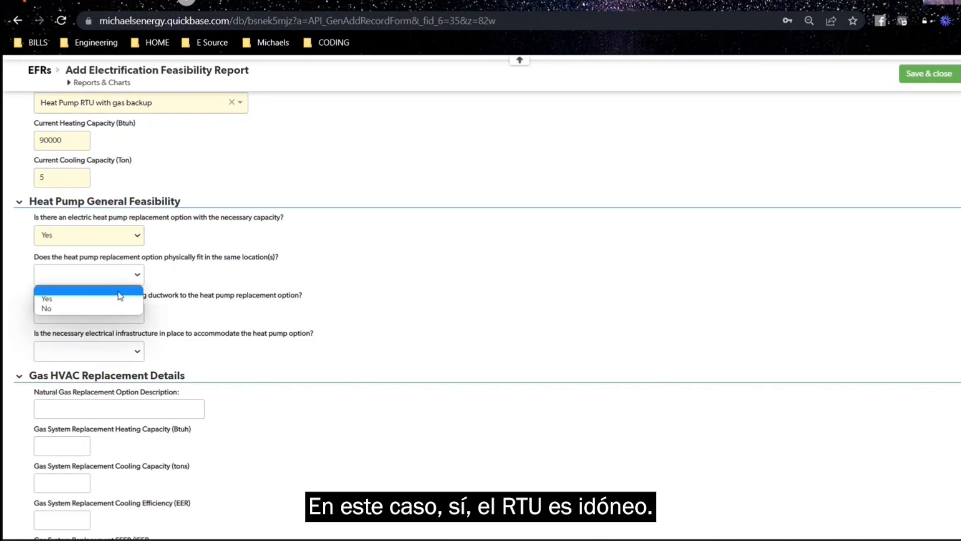
click(120, 299)
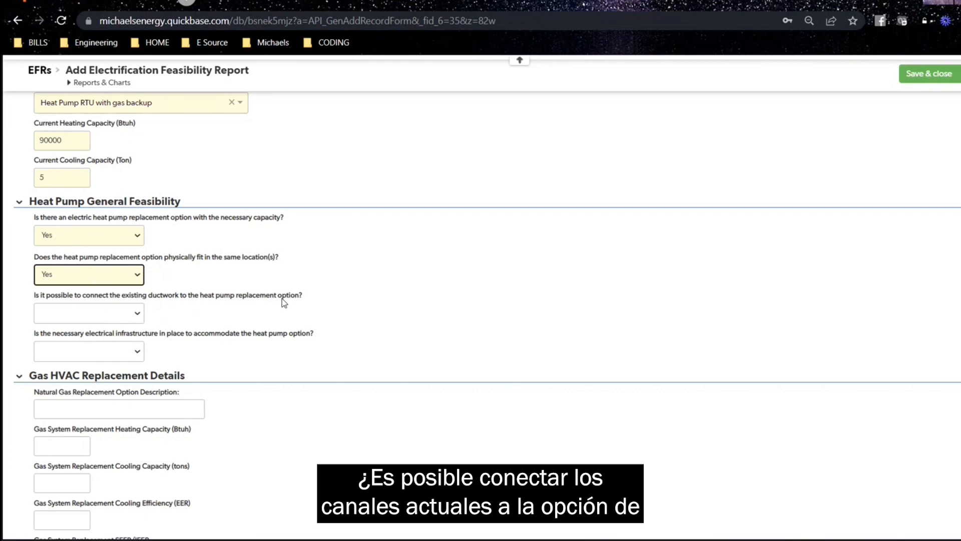
Answer No on connecting the existing ductwork and describe "55 3/4 to 43 3/4 - 16" tall Curb will be required to fit new unit"
click(131, 316)
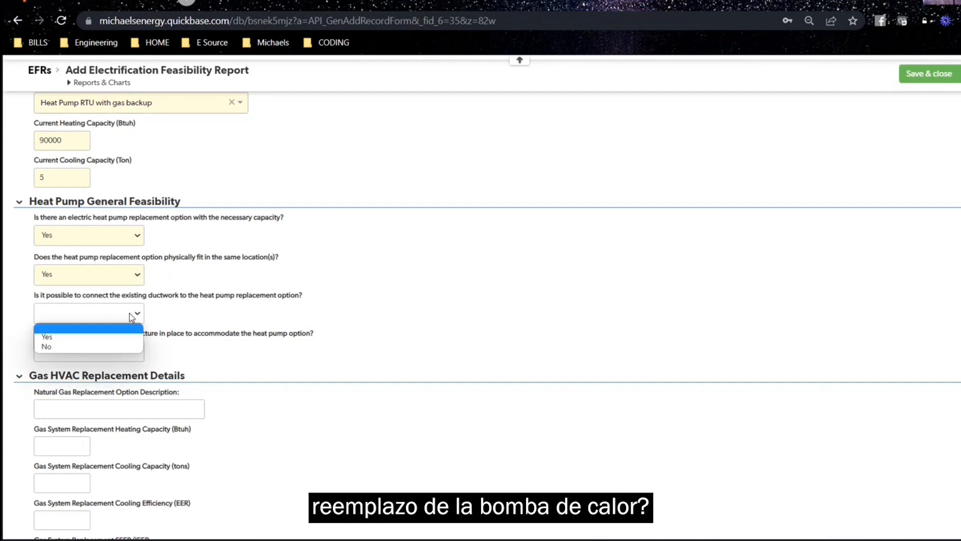
click(92, 354)
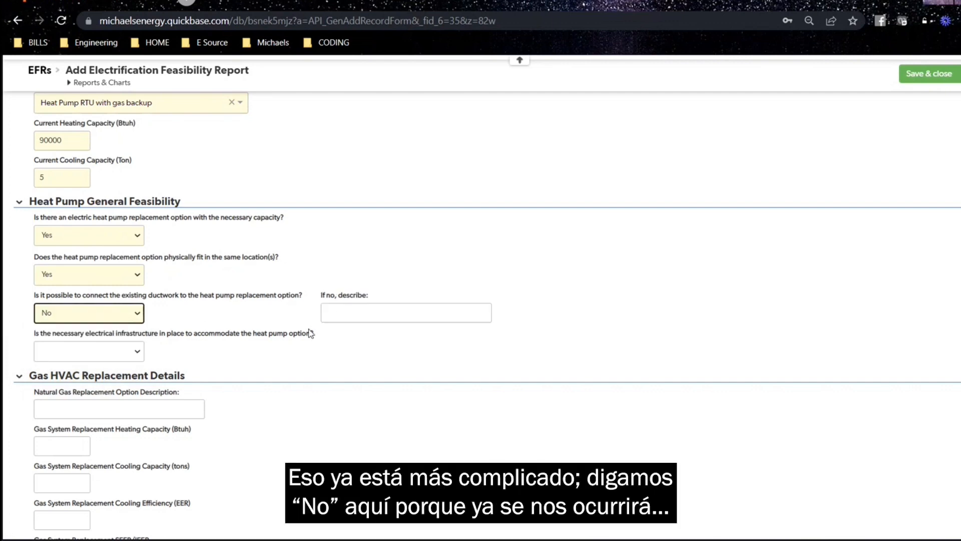
click(333, 314)
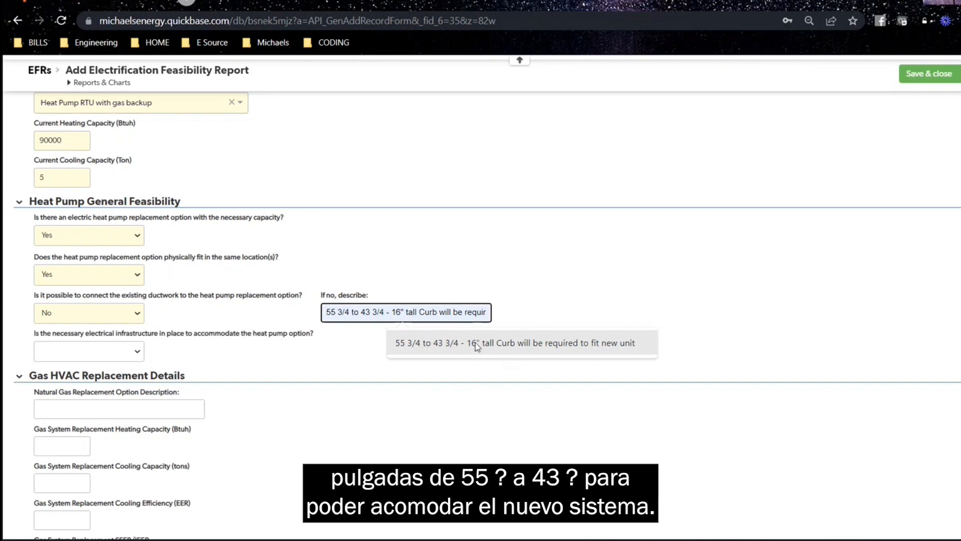
click(516, 348)
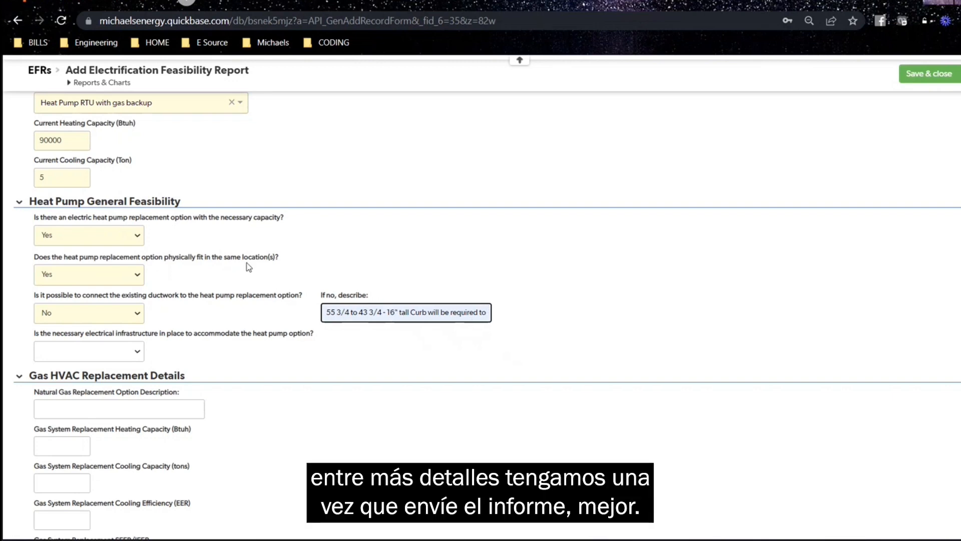
Answer No on whether the necessary electrical infrastructure is in place and describe it as "There was not sufficient capacity, need to follow up with electrician"
scroll(220, 270, down, 1)
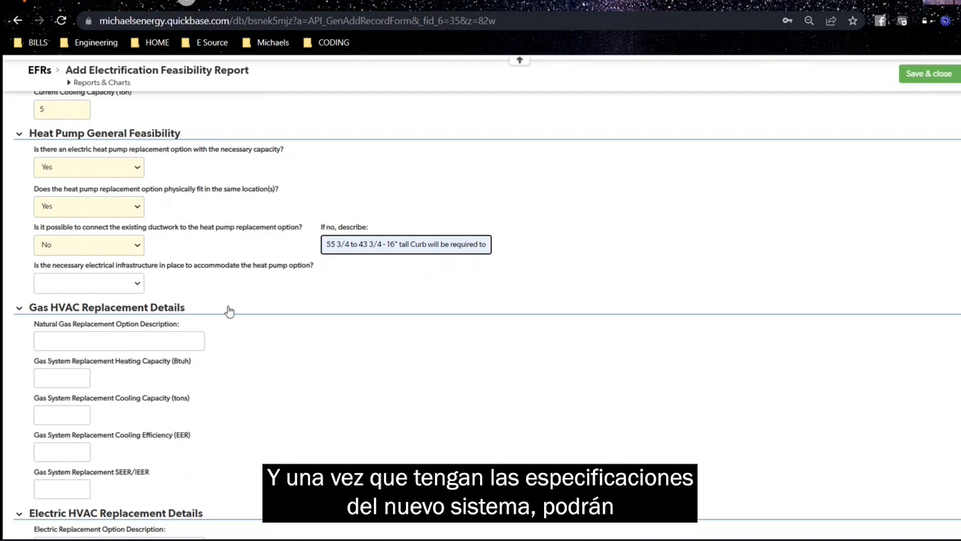
click(126, 283)
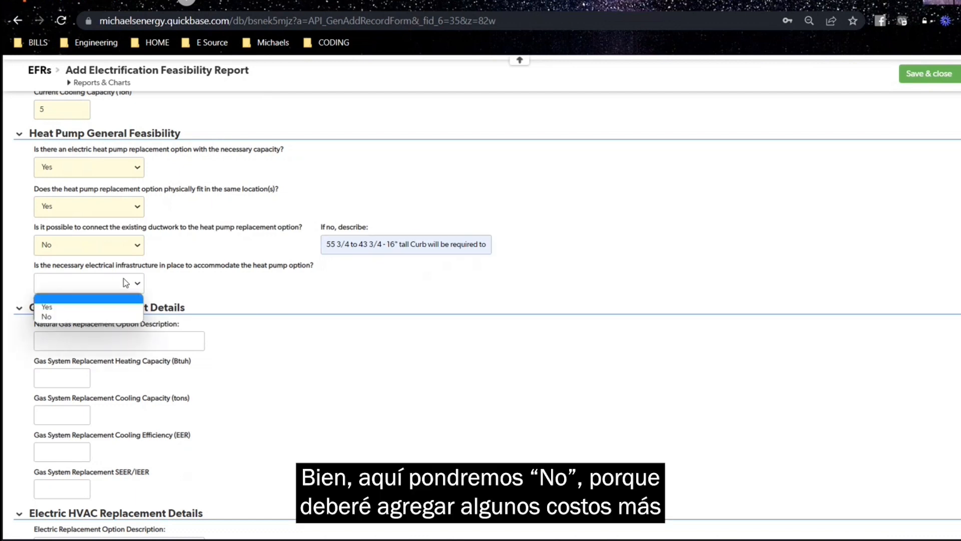
click(125, 321)
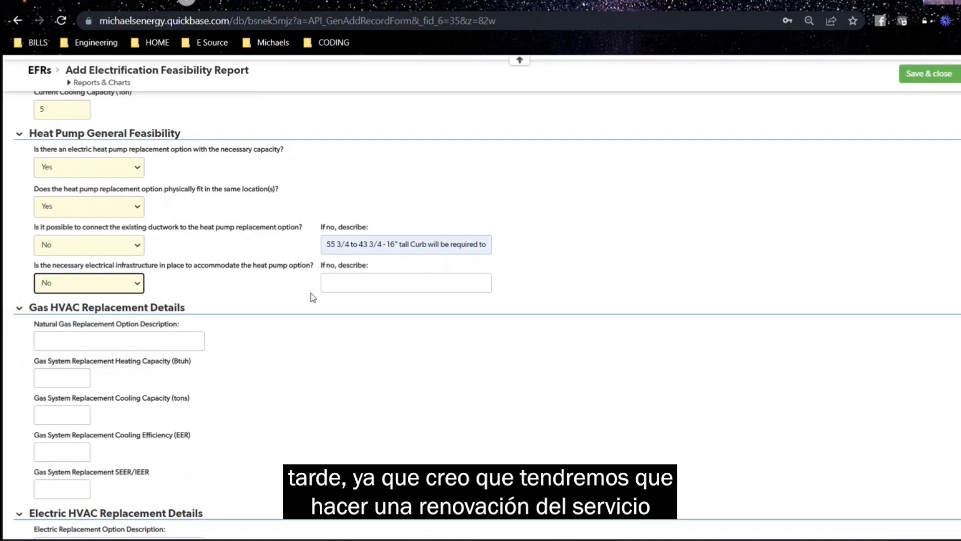
click(333, 284)
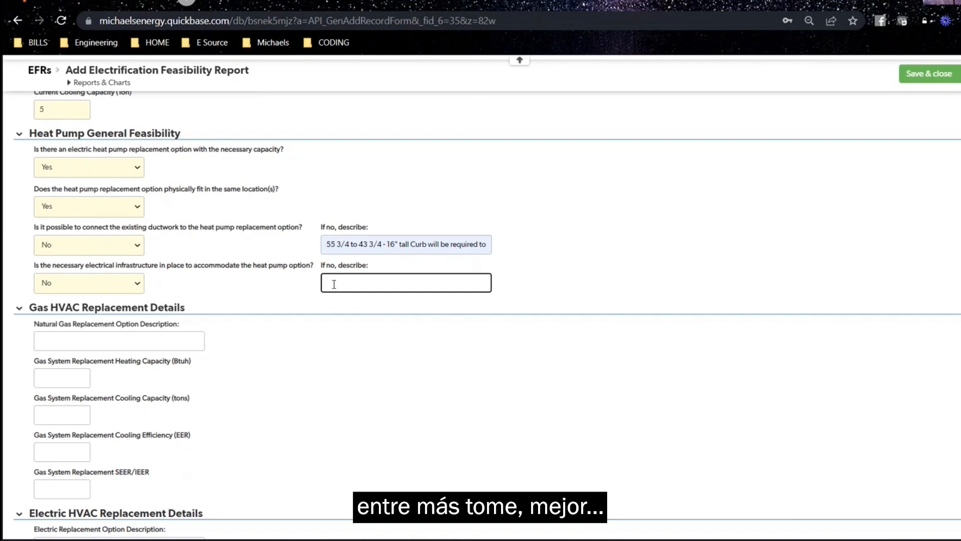
text(There w)
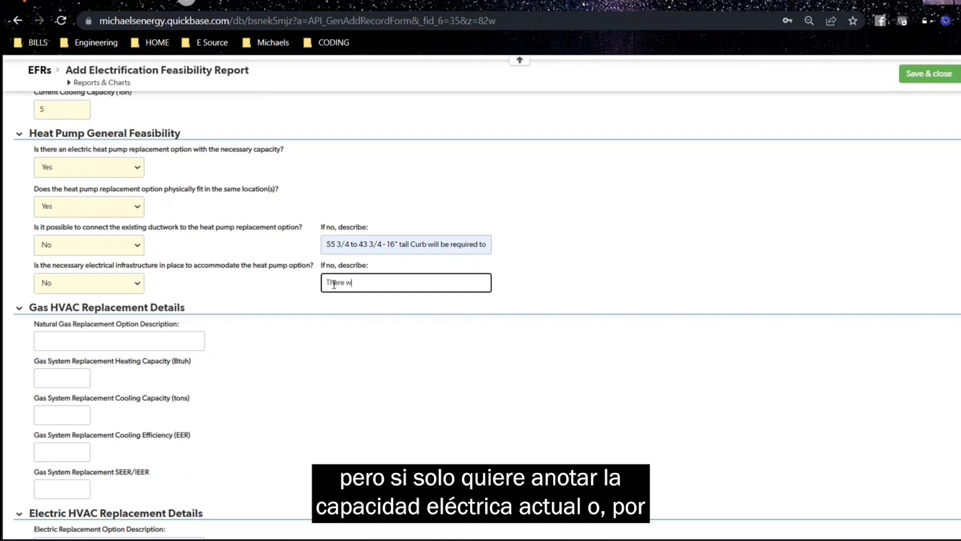
text(as not sufficienct capac)
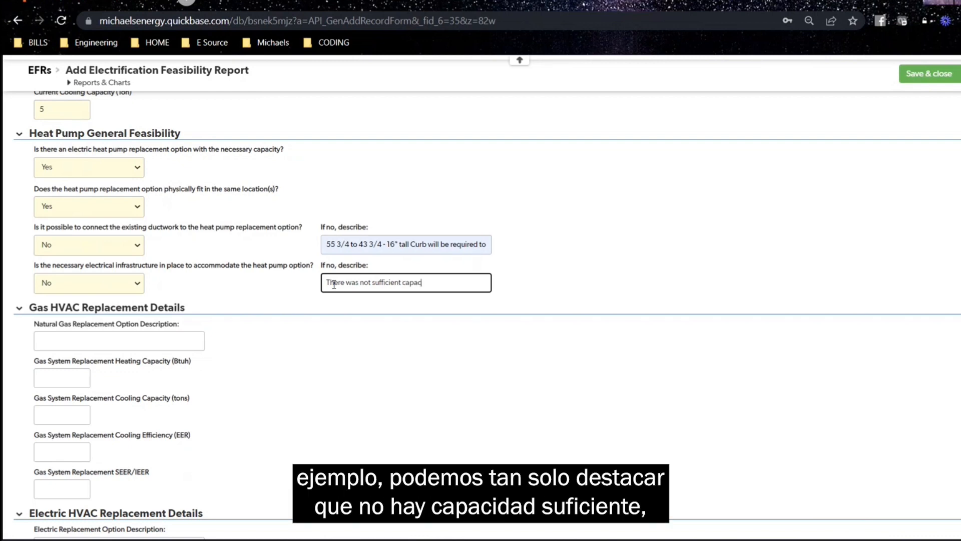
text(ity, need)
text(to follow up with ele)
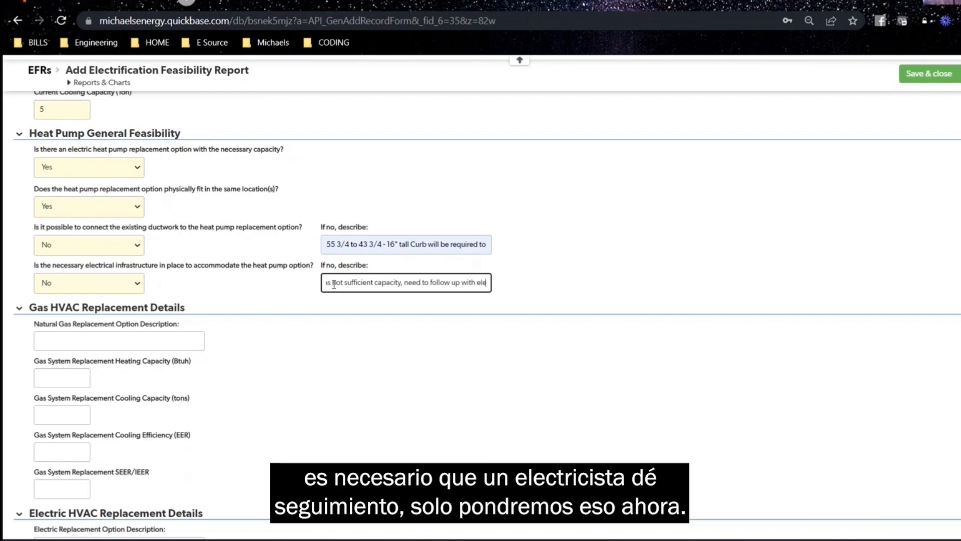
text(ctricia)
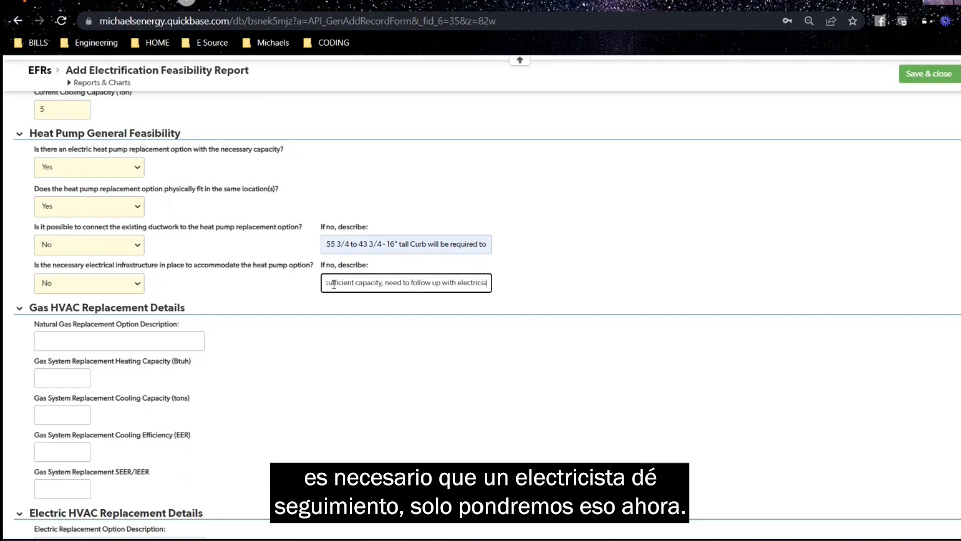
text(n)
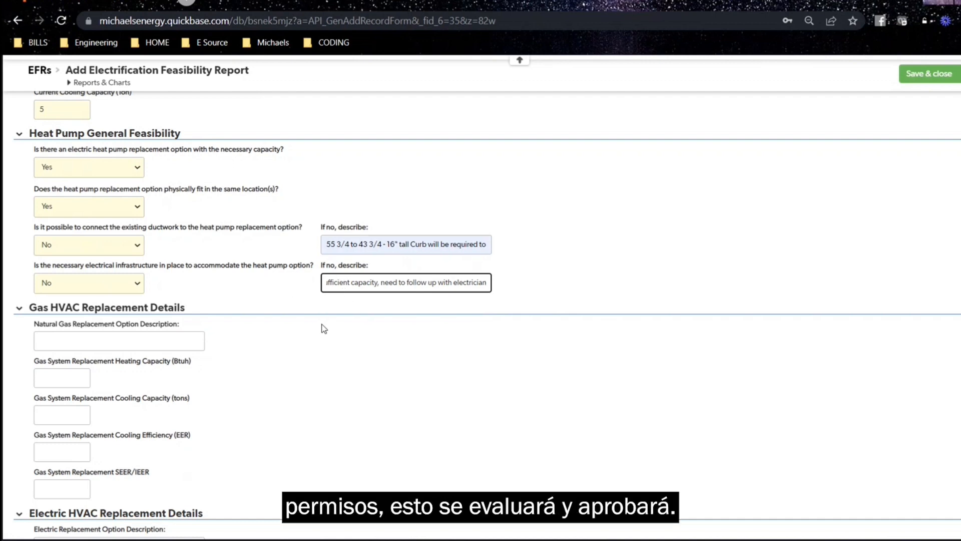
Describe the natural gas replacement option as "Trane Model XYZ 90,000 BTUh, 5 ton packaged rooftop unit."
scroll(316, 321, down, 3)
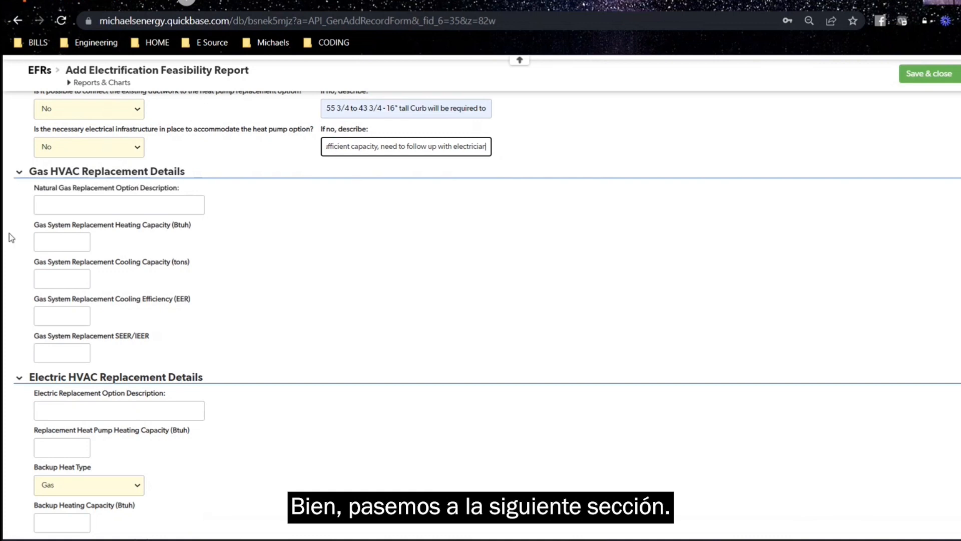
click(73, 206)
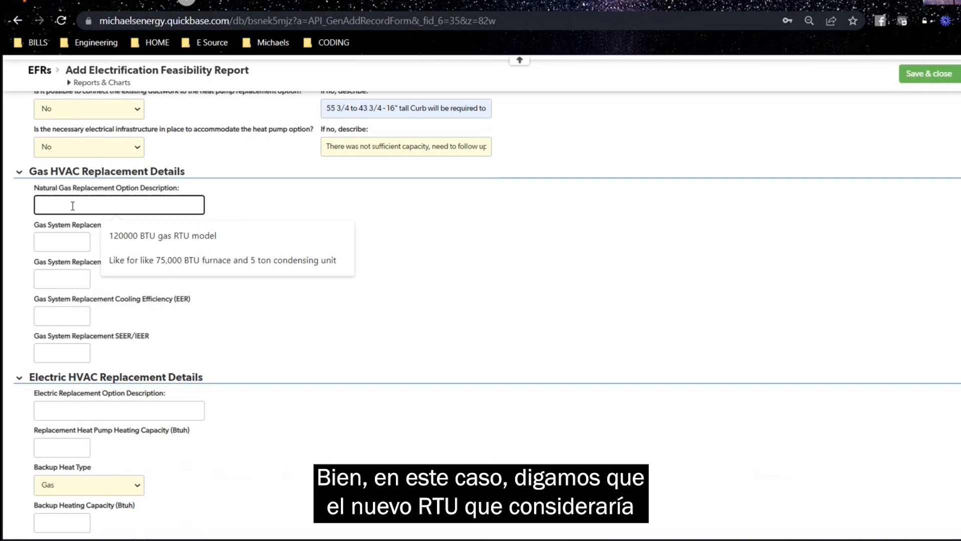
scroll(73, 206, up, 6)
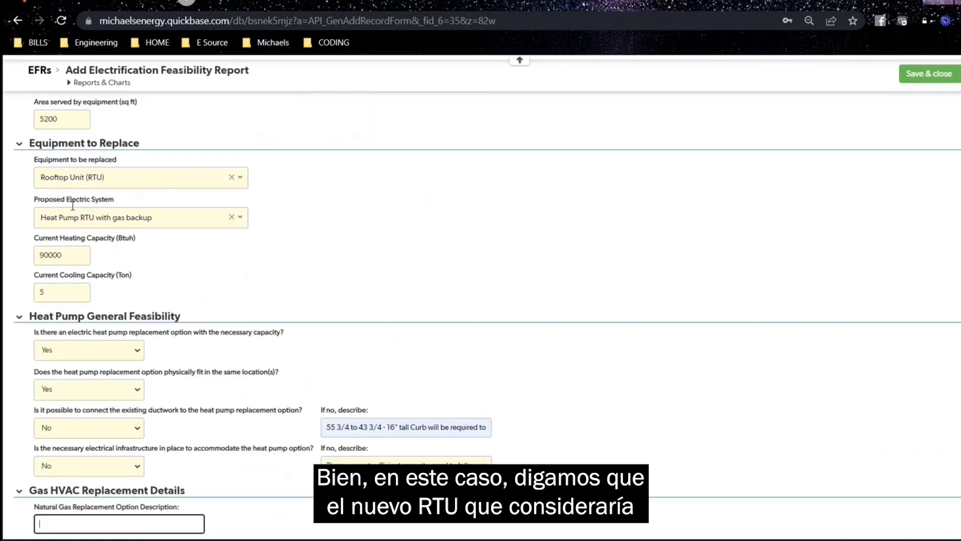
scroll(71, 205, up, 2)
scroll(71, 206, down, 1)
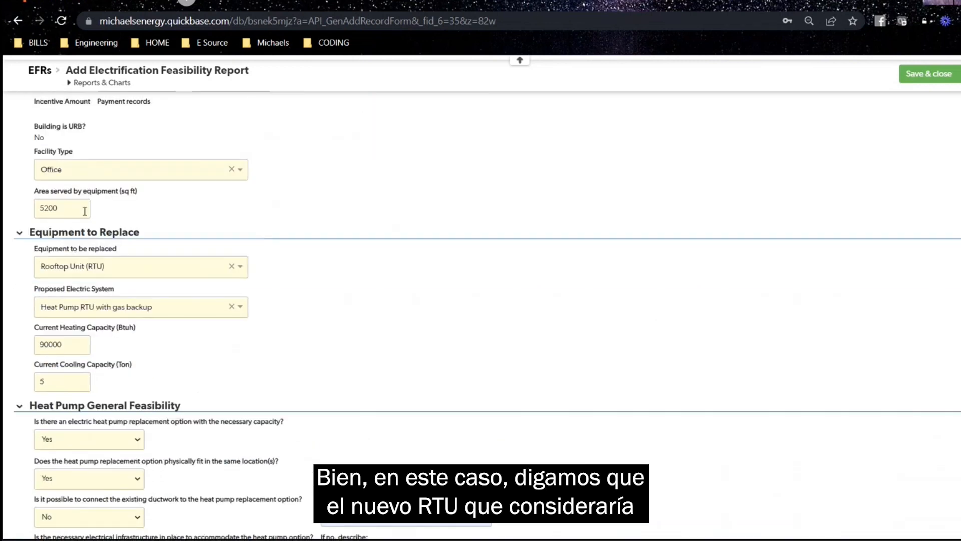
scroll(87, 218, down, 1)
scroll(94, 233, down, 4)
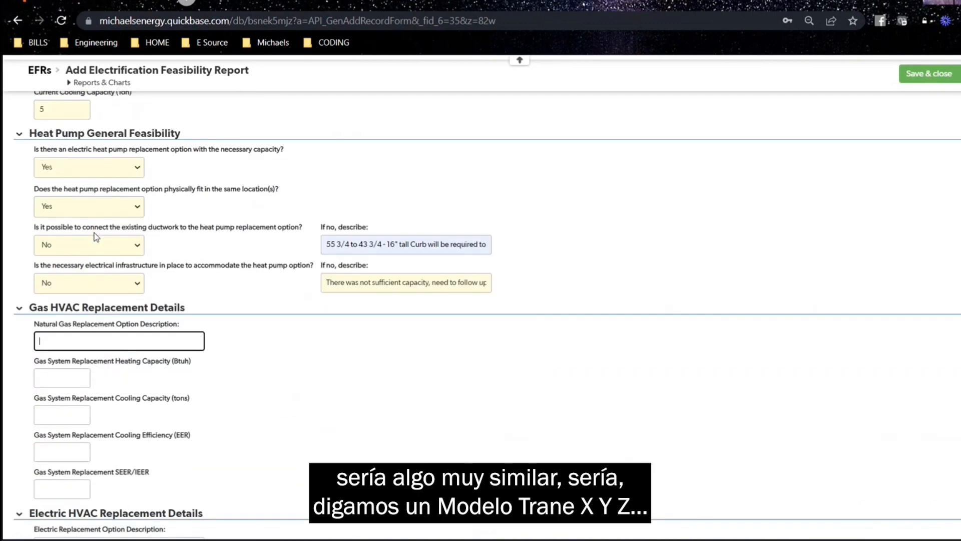
text(Trane Model XYZ)
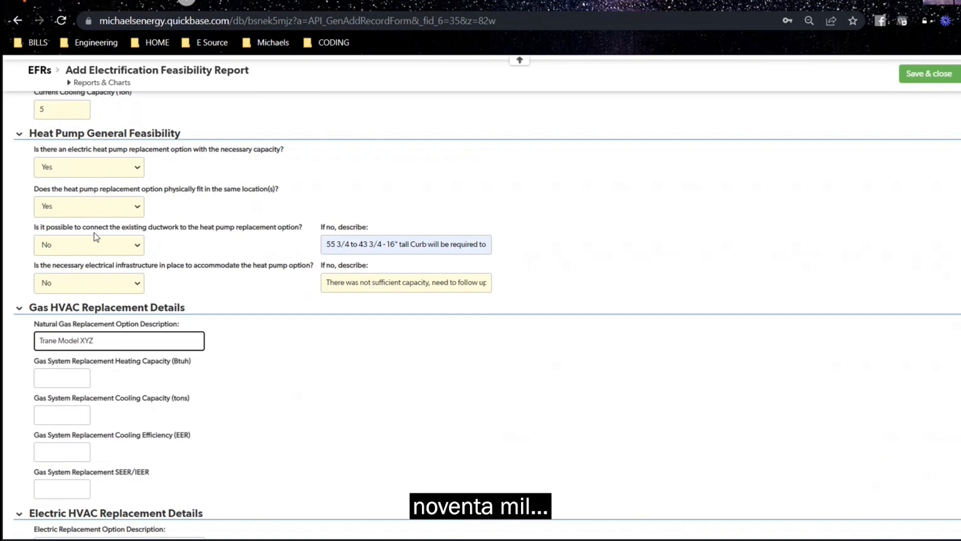
text( 90,)
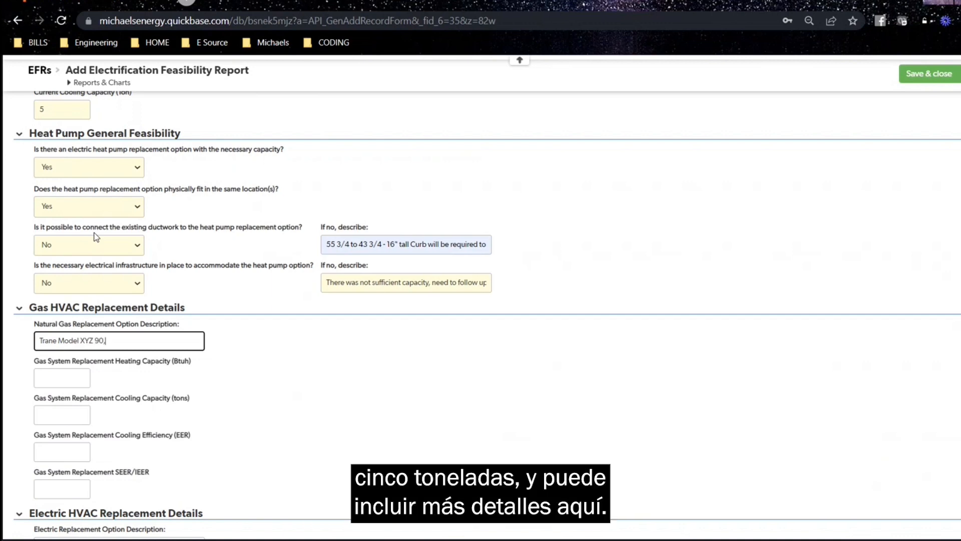
text(000 BTU)
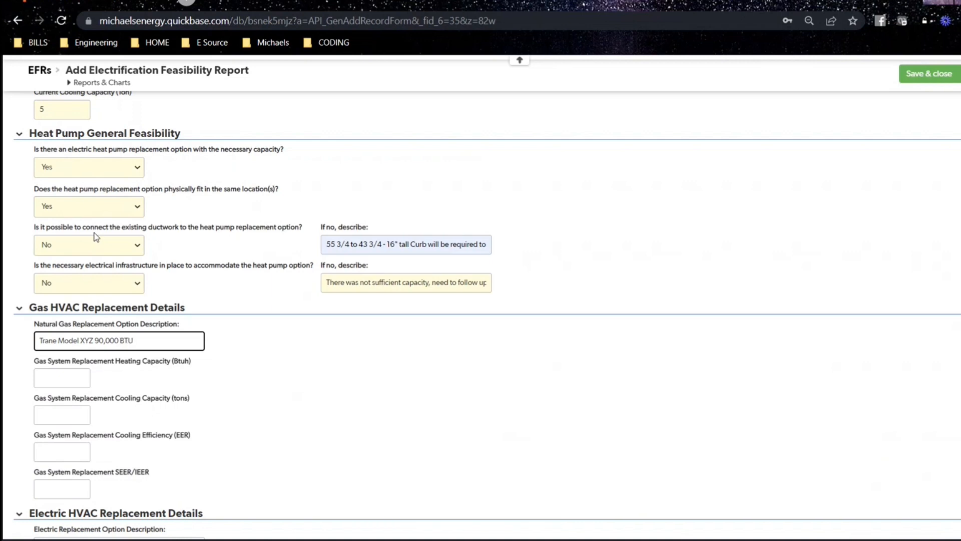
text(h, 5 ton packaged roofto)
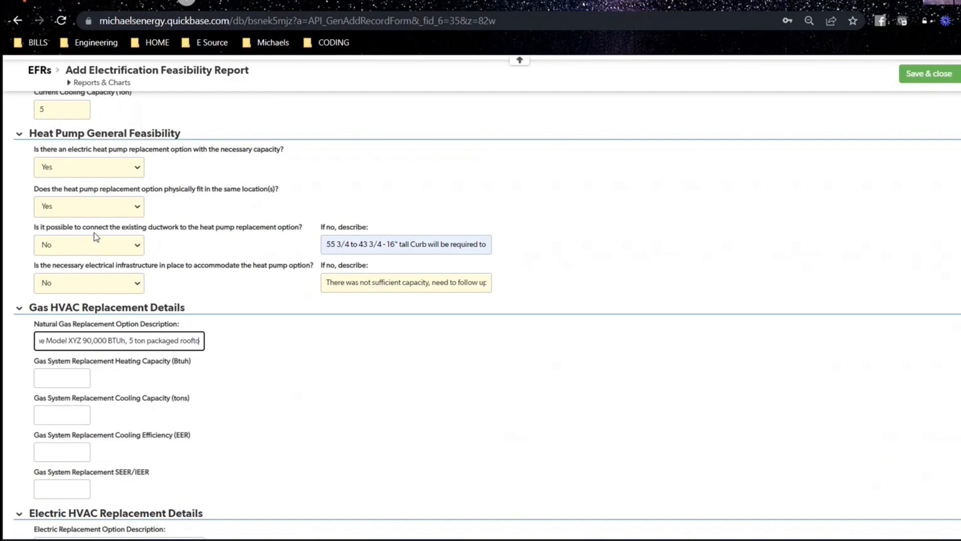
text(p unit.)
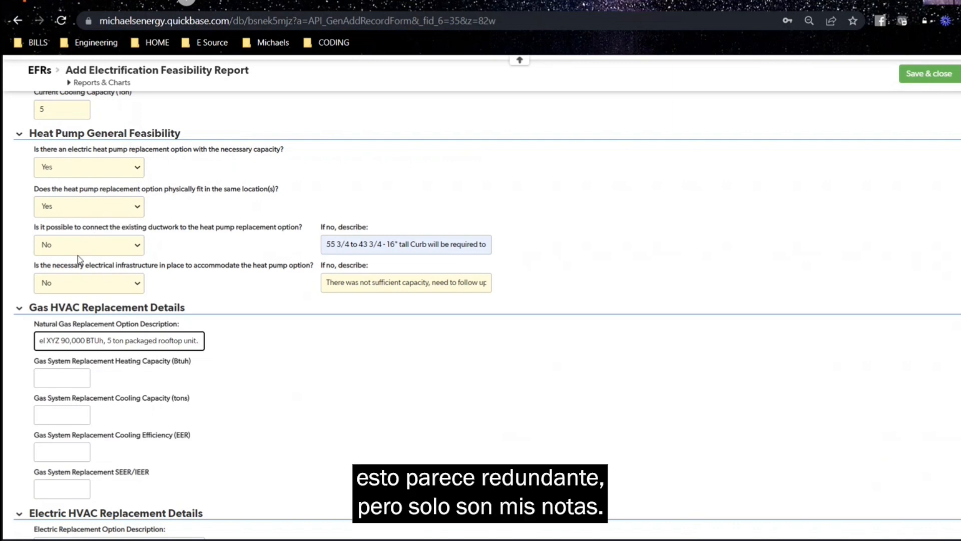
Set the gas system replacement heating capacity to 90000 Btuh and its cooling capacity to 5 tons
scroll(78, 259, down, 1)
click(65, 307)
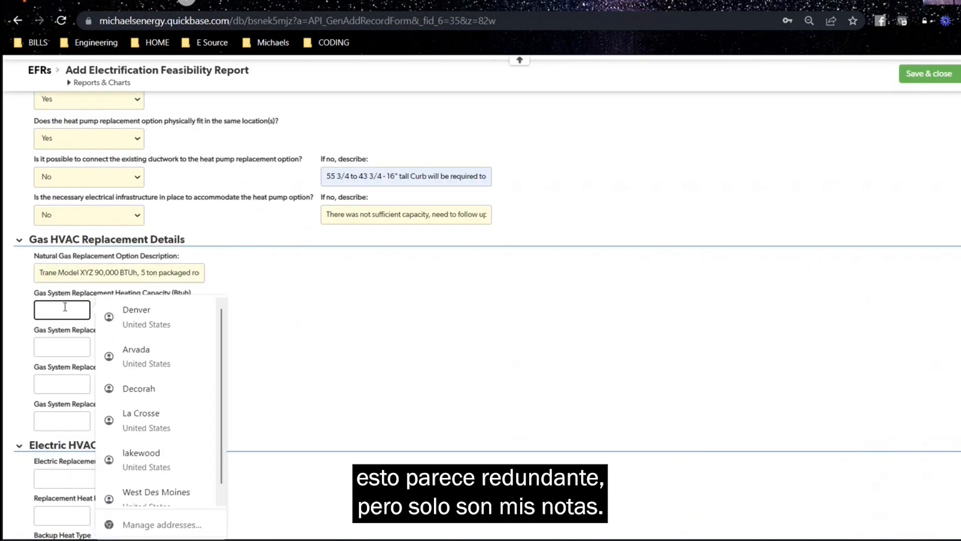
click(54, 271)
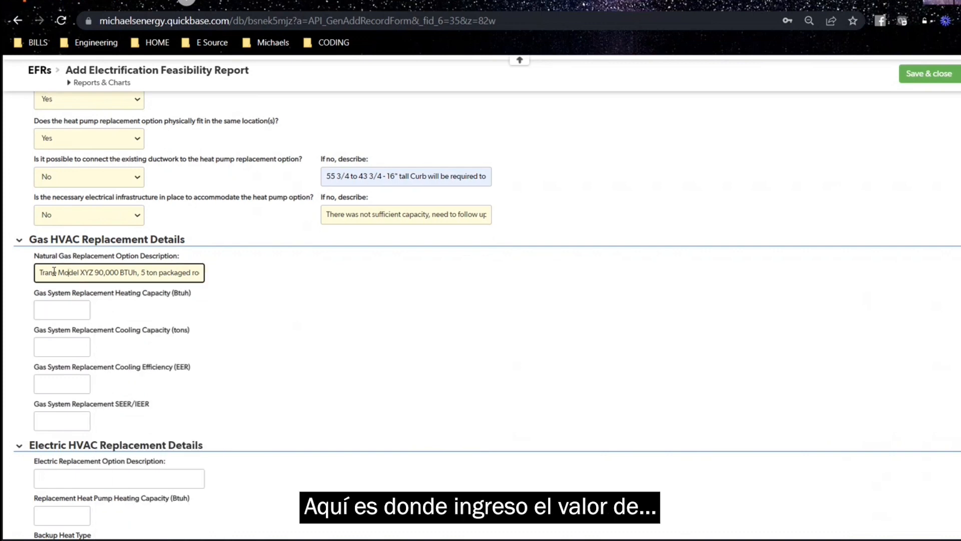
click(56, 308)
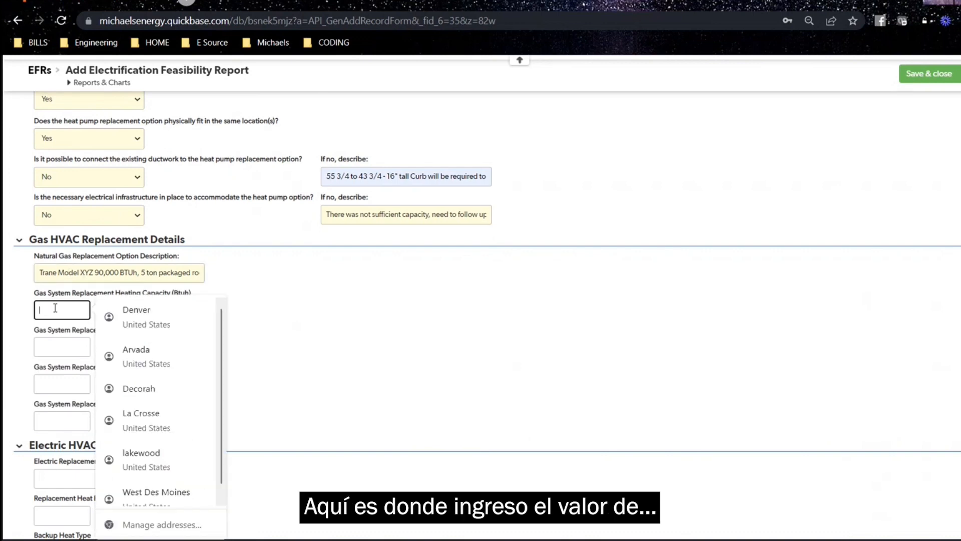
text(90000)
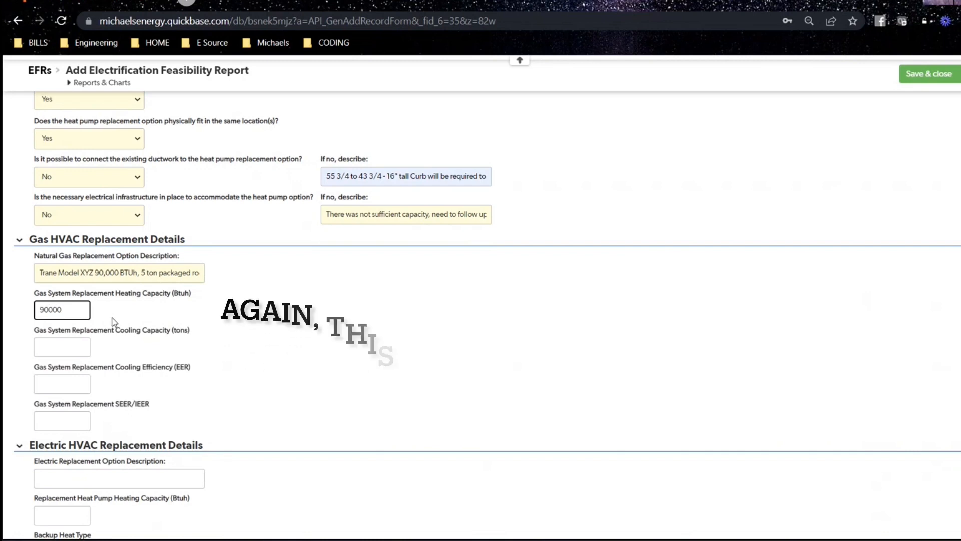
key(Tab)
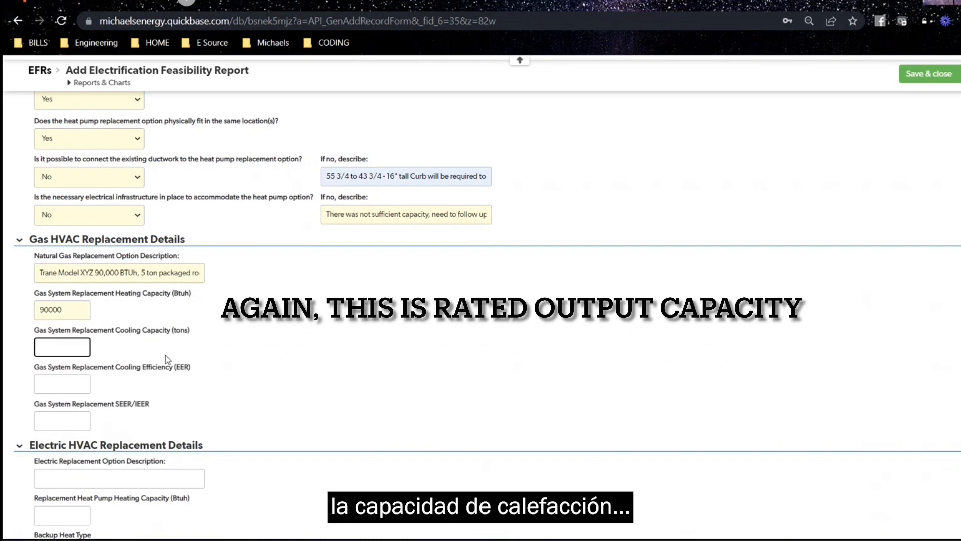
text(5)
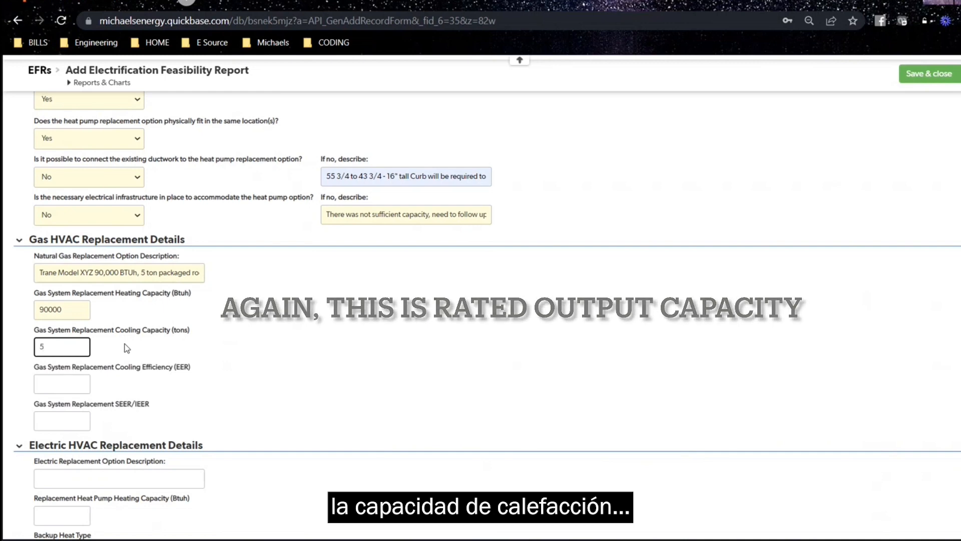
key(Tab)
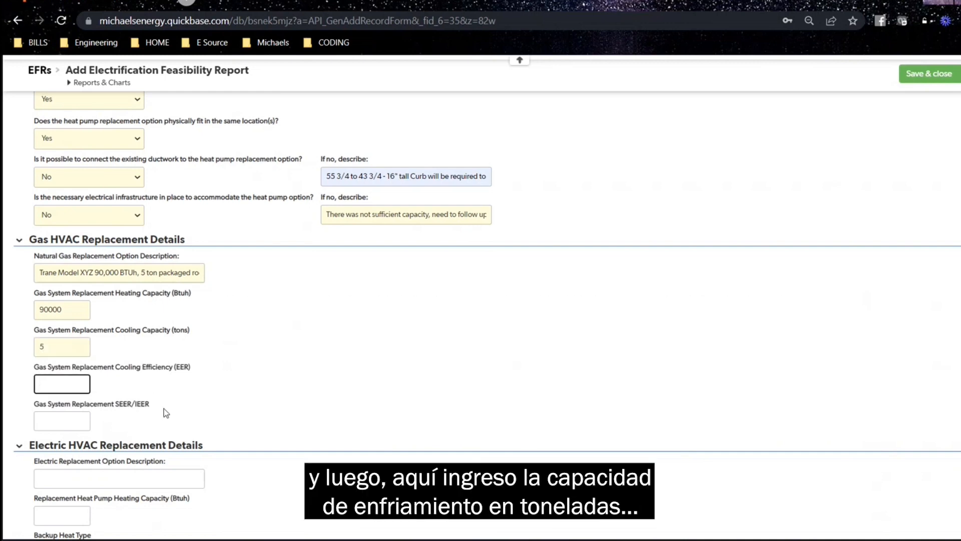
Set the gas system replacement cooling efficiency to 12 EER
scroll(164, 408, down, 2)
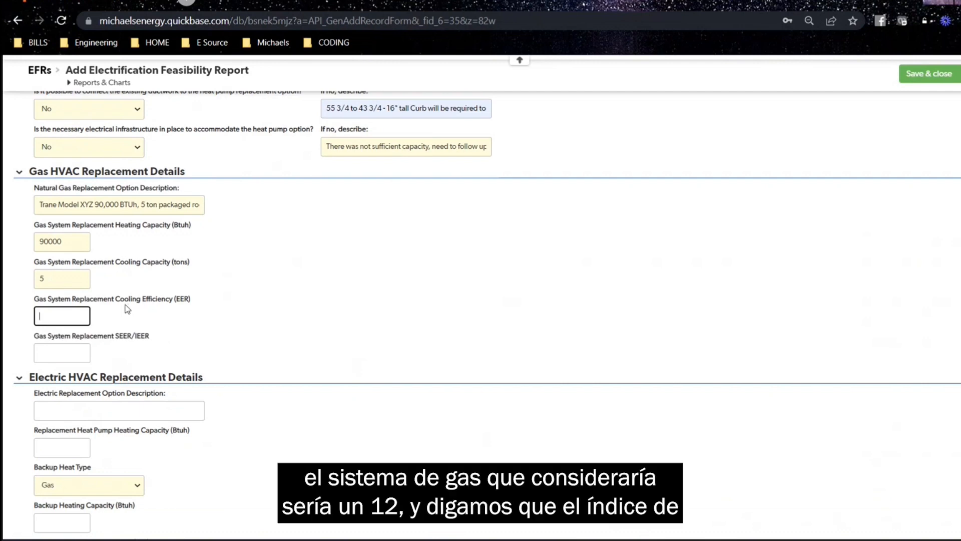
text(12)
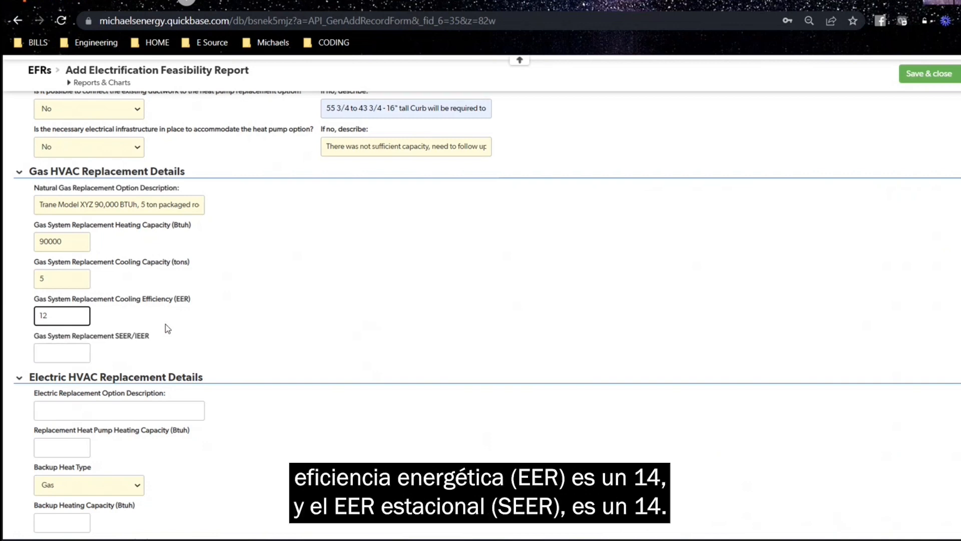
key(Tab)
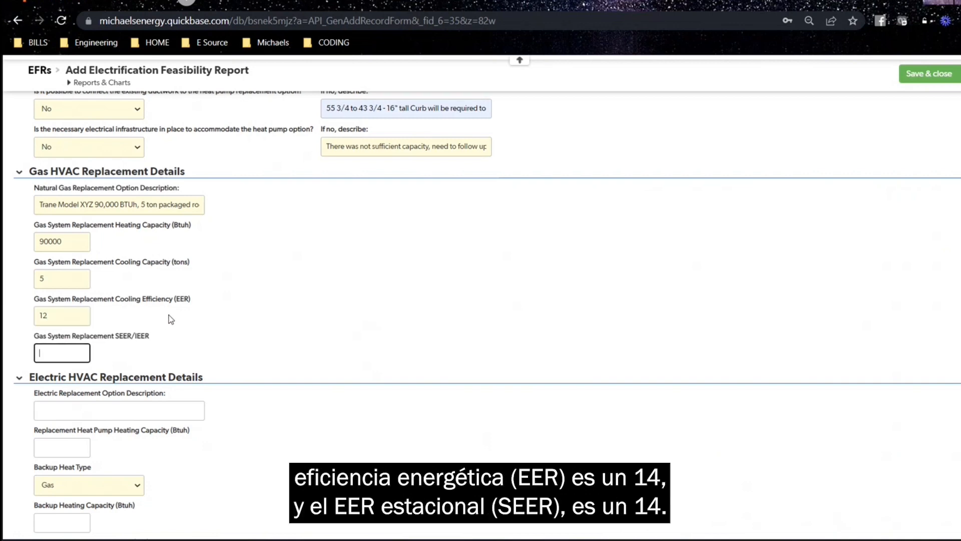
Change the gas system replacement cooling efficiency to 14 EER and enter 14.7 as its SEER/IEER
double_click(75, 317)
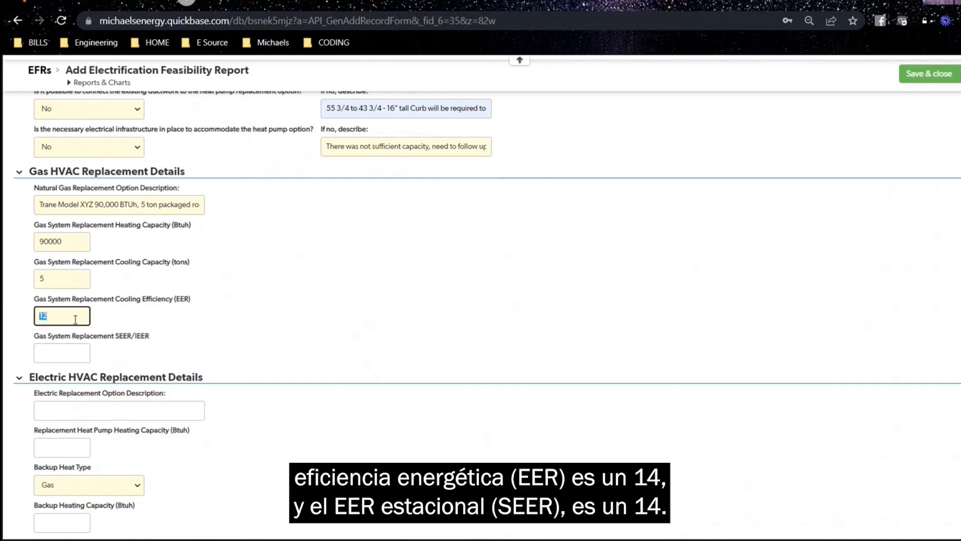
text(14)
key(Tab)
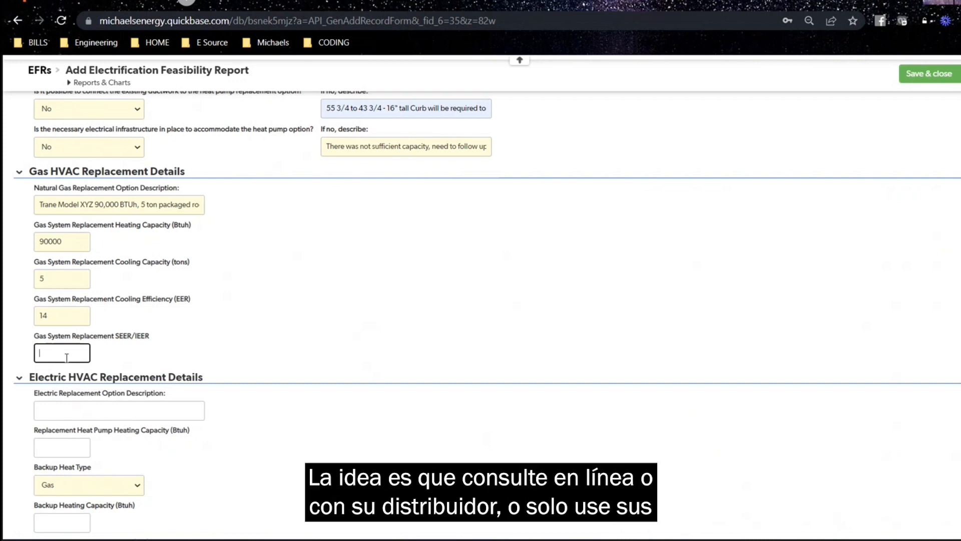
text(14.7)
Describe the electric replacement option as "Dual fuel Trane Model 4DCZ6048.." in the Electric HVAC Replacement Details
scroll(66, 358, down, 3)
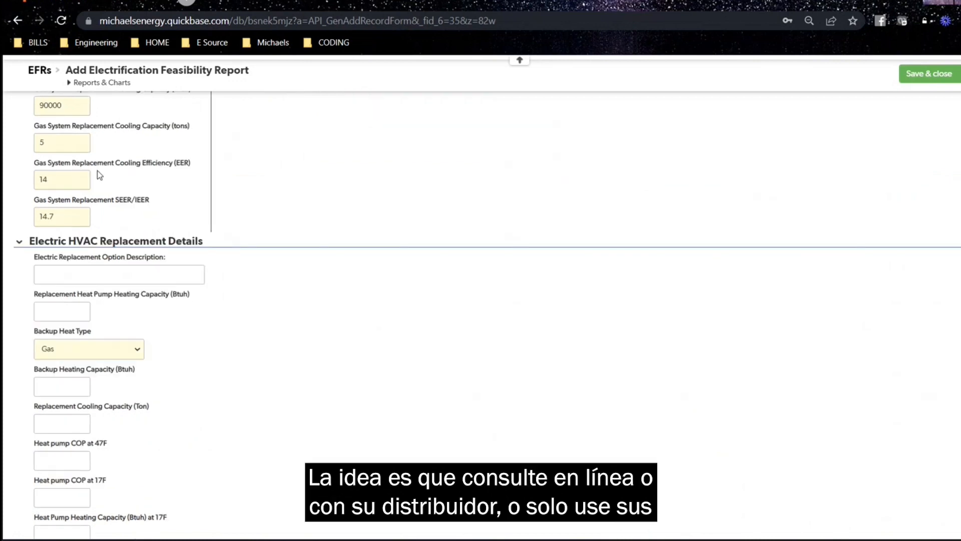
scroll(96, 170, up, 3)
scroll(75, 153, down, 1)
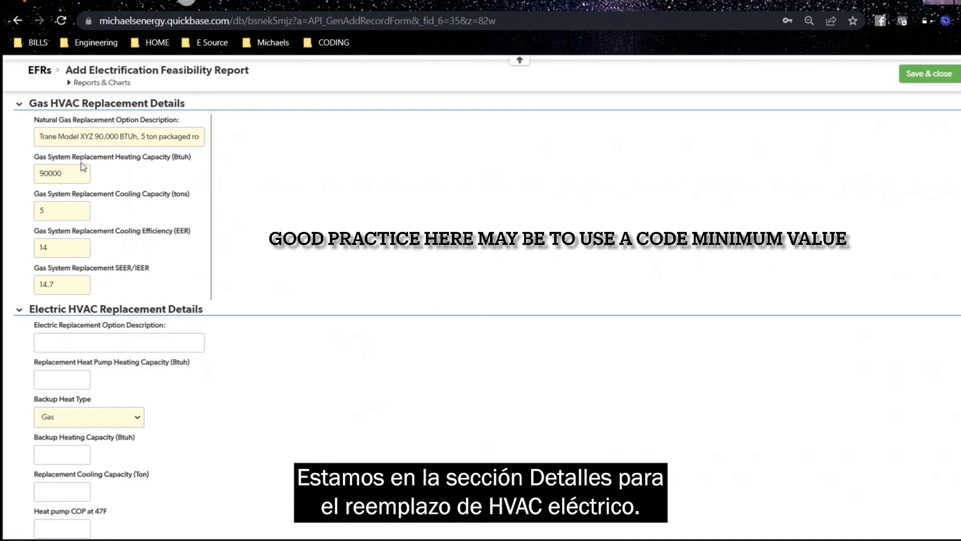
scroll(83, 167, down, 2)
scroll(82, 167, down, 4)
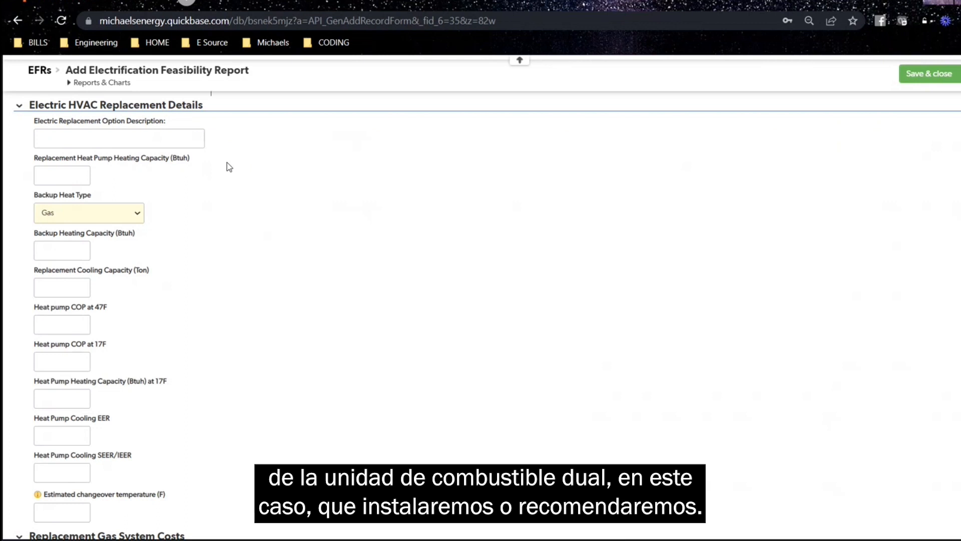
click(139, 142)
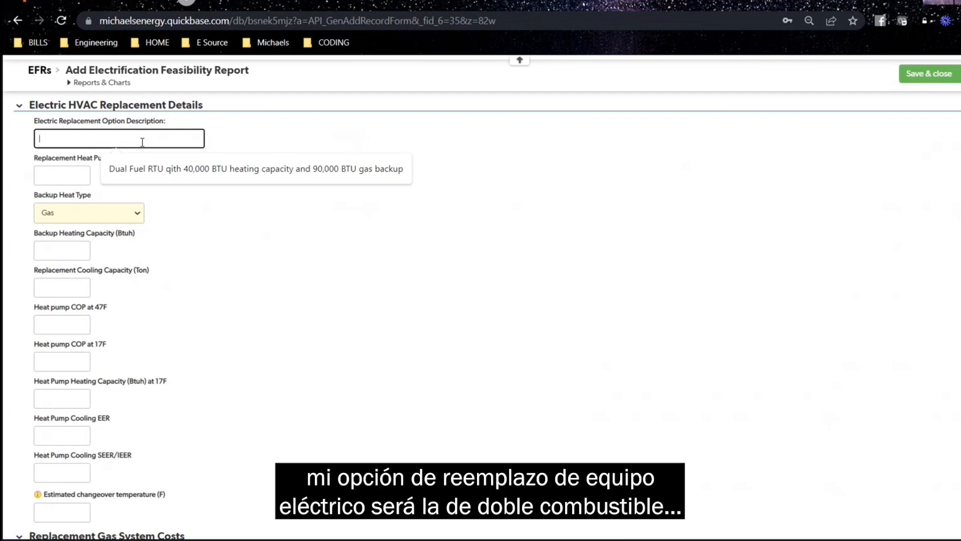
text(Dual fuel Tr)
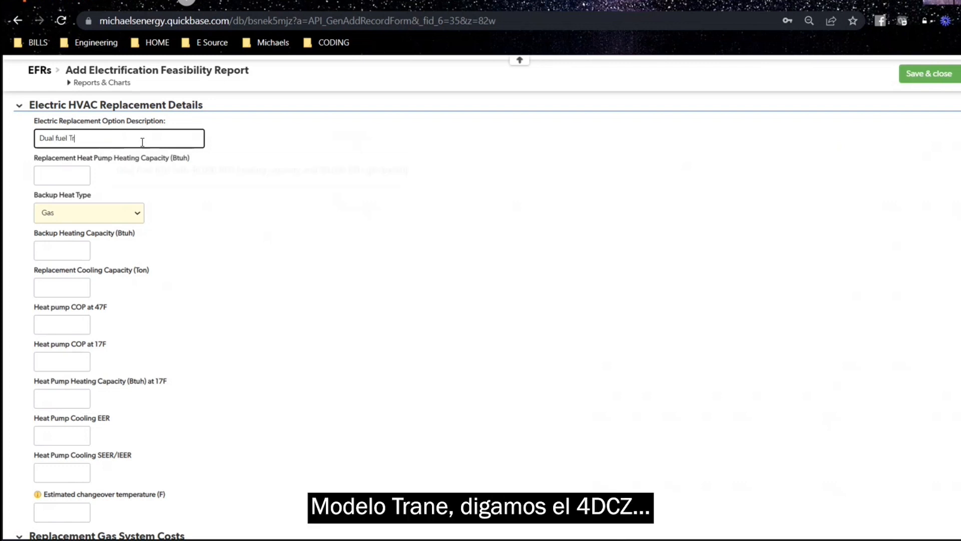
text(ane Model 4DCZ)
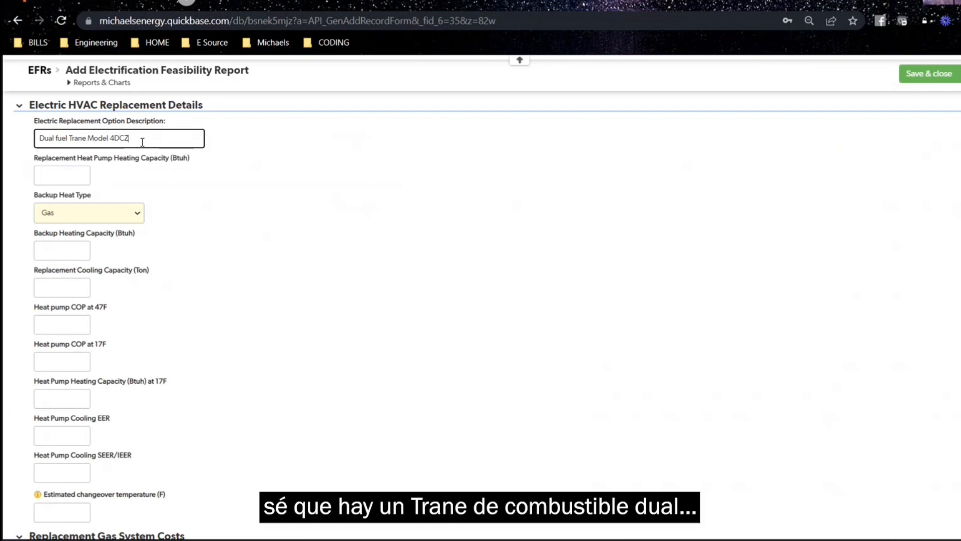
text(6048..)
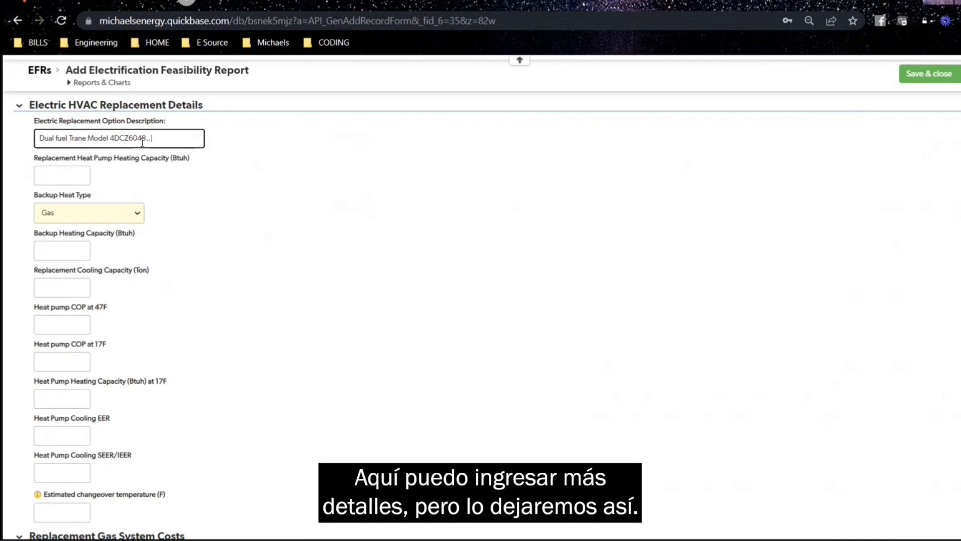
Set the replacement heat pump heating capacity to 42000 Btuh
click(67, 177)
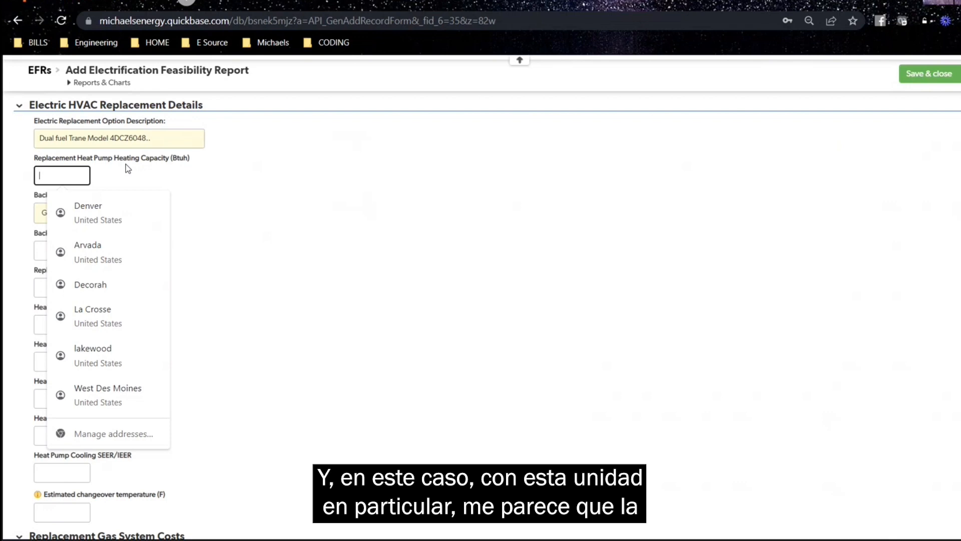
text(42)
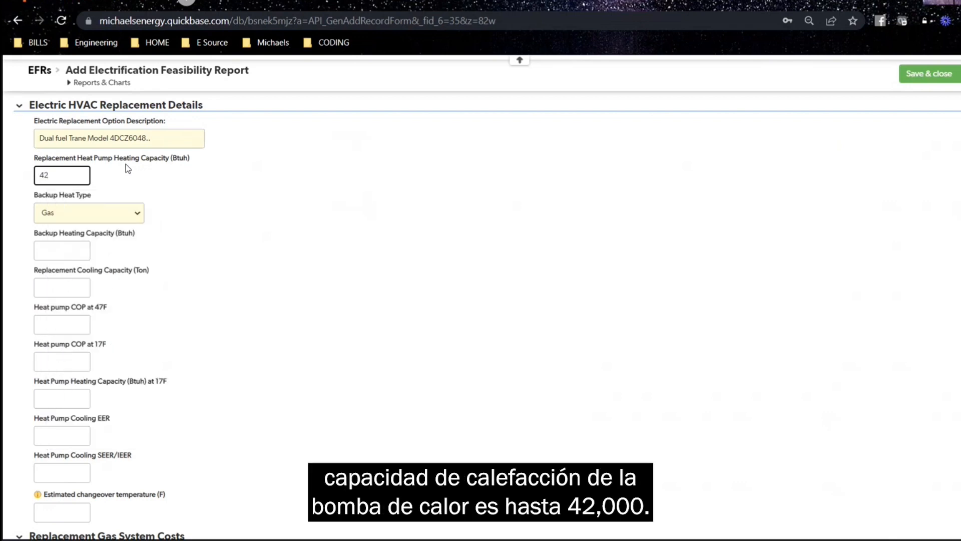
text(000)
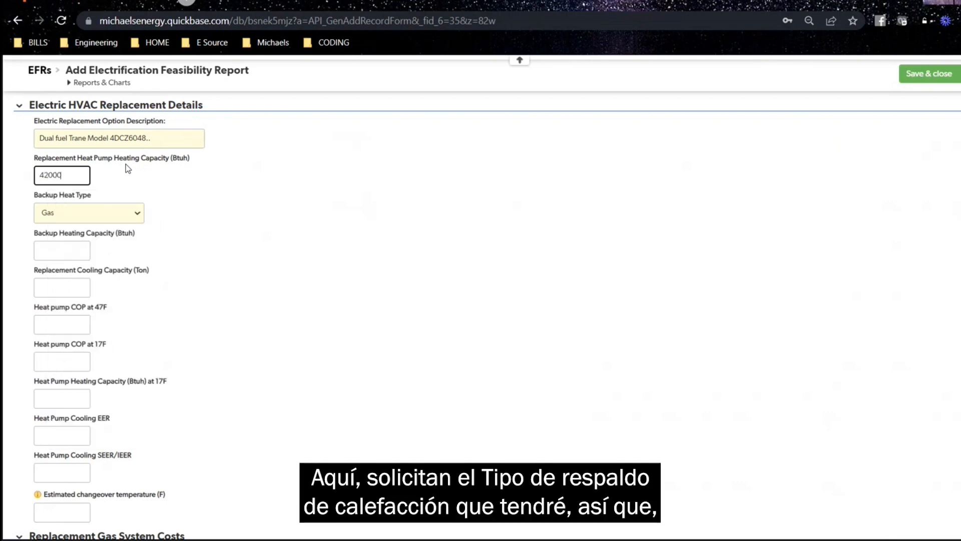
Choose Gas as the backup heat type and set the backup heating capacity to 120000 Btuh
click(98, 216)
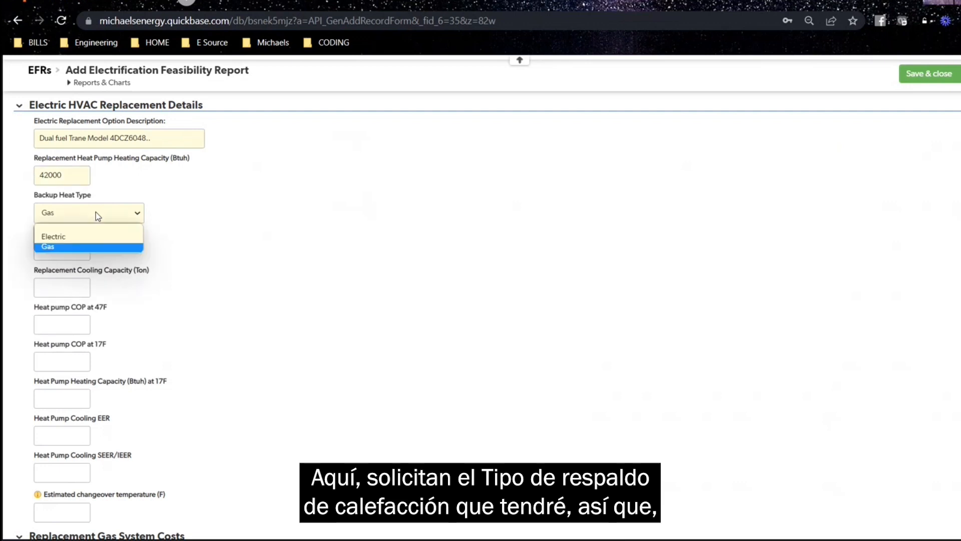
click(80, 248)
click(53, 250)
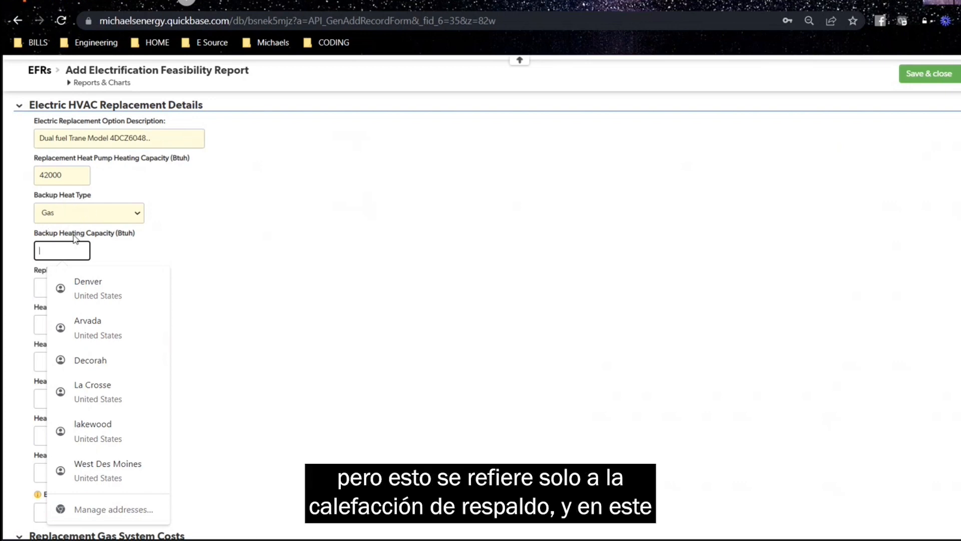
text(120)
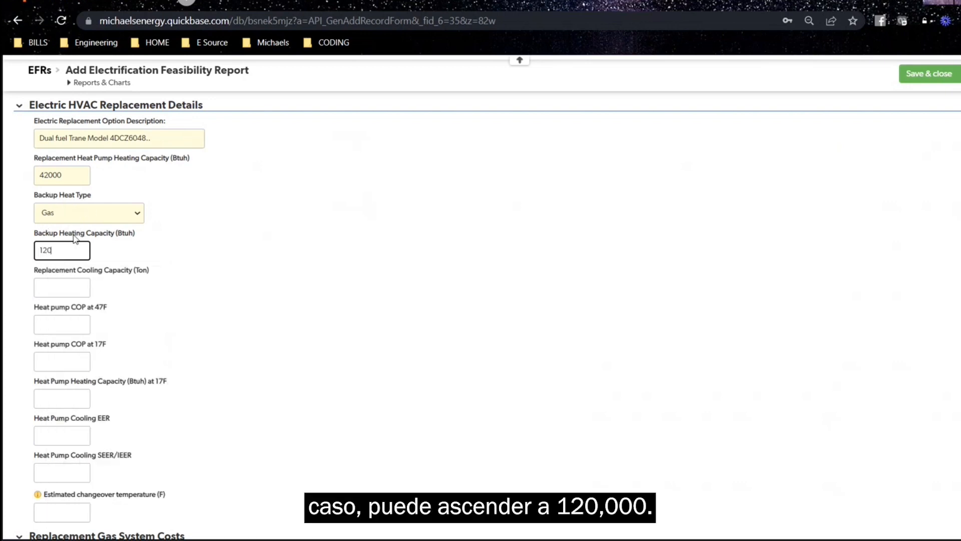
text(000)
Set the electric option's replacement cooling capacity to 5 tons
click(82, 287)
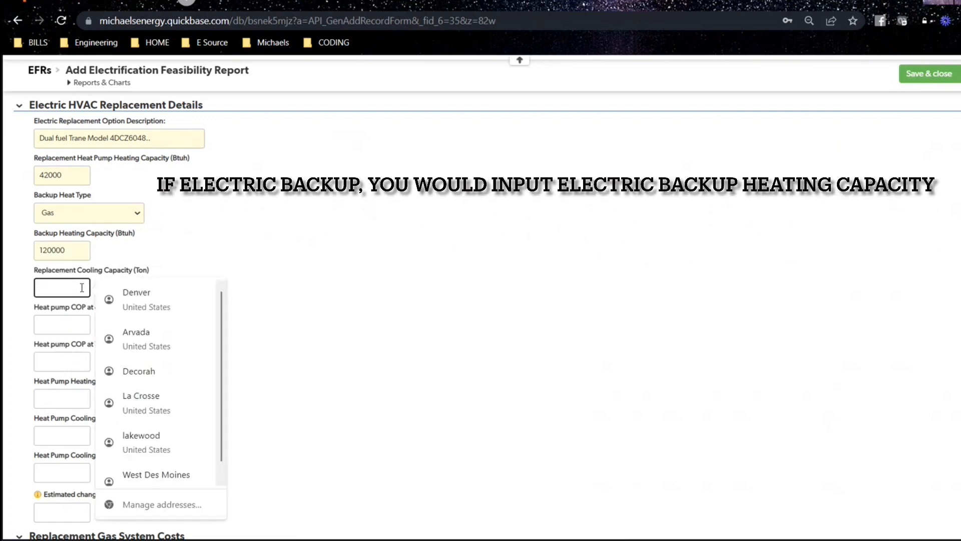
scroll(82, 287, down, 1)
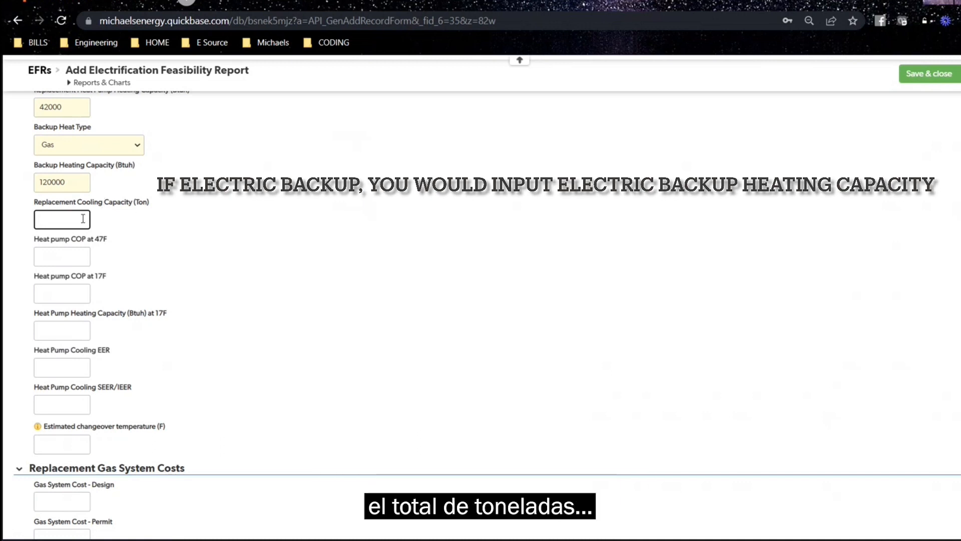
text(5)
click(160, 253)
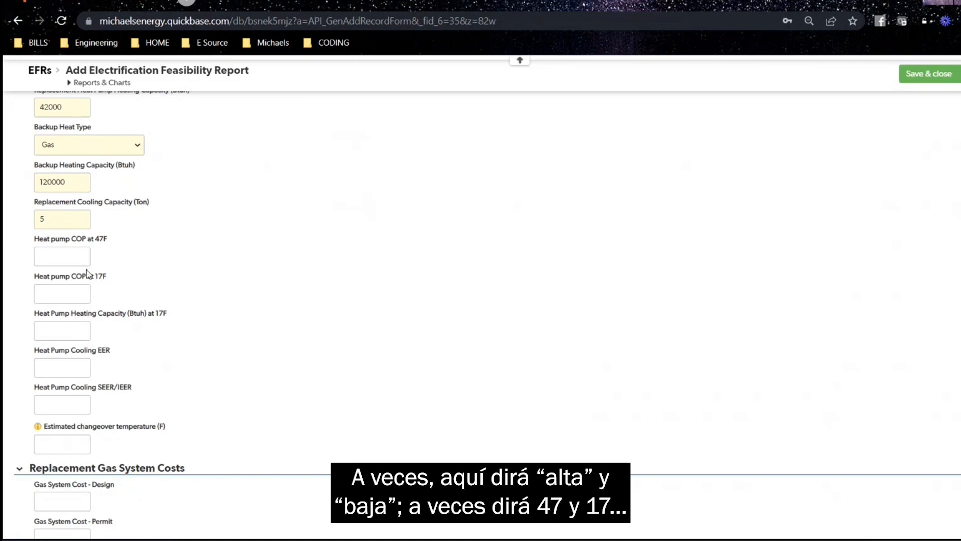
Set the heat pump COP to 3.8 at 47F and to 2.1 at 17F
click(65, 256)
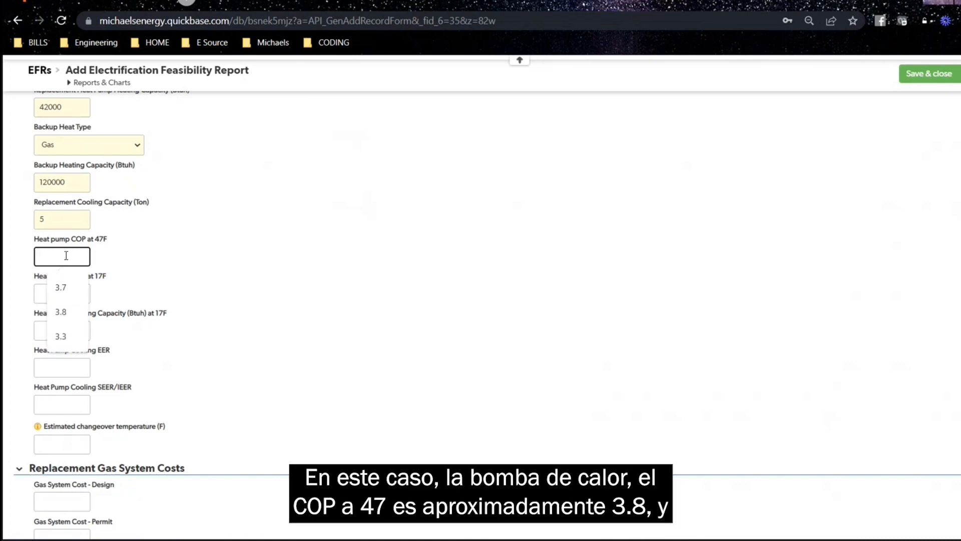
text(3.8)
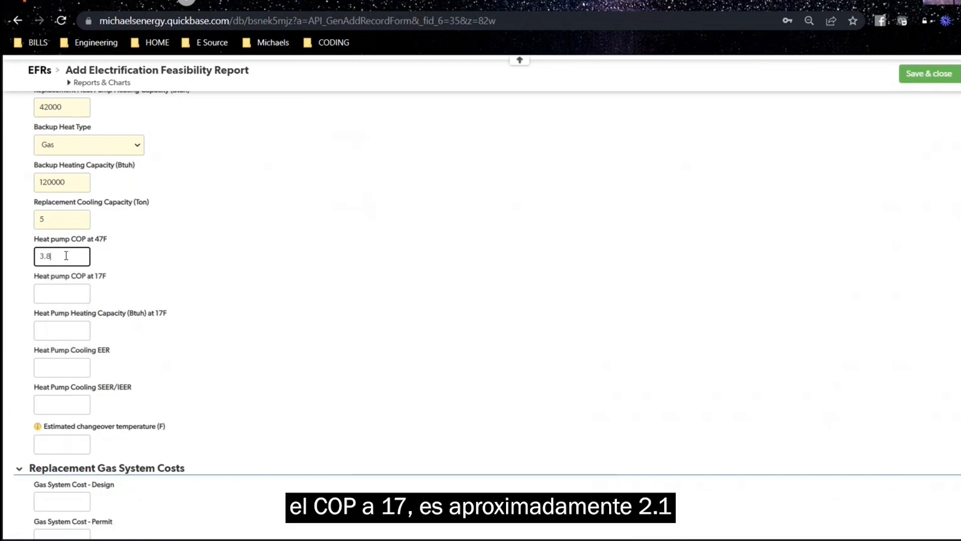
click(55, 292)
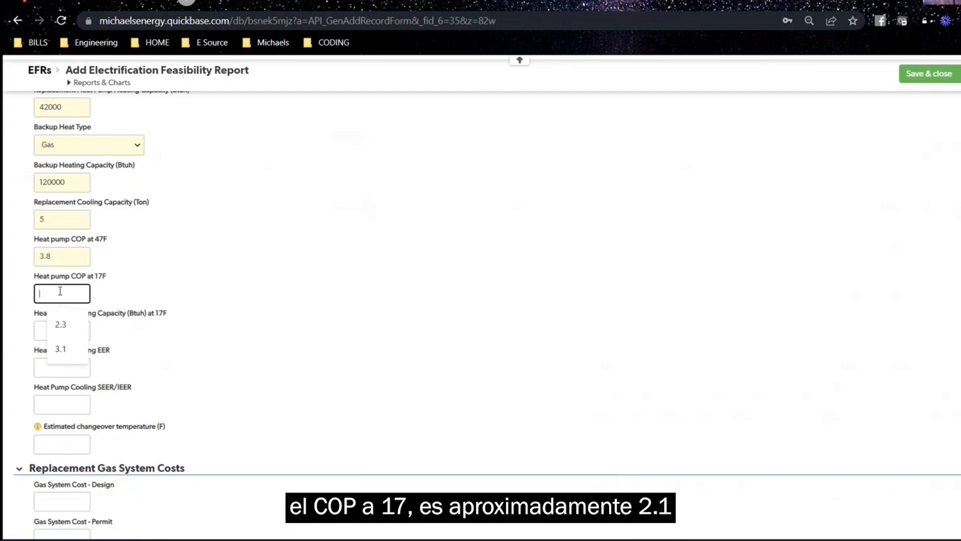
text(2)
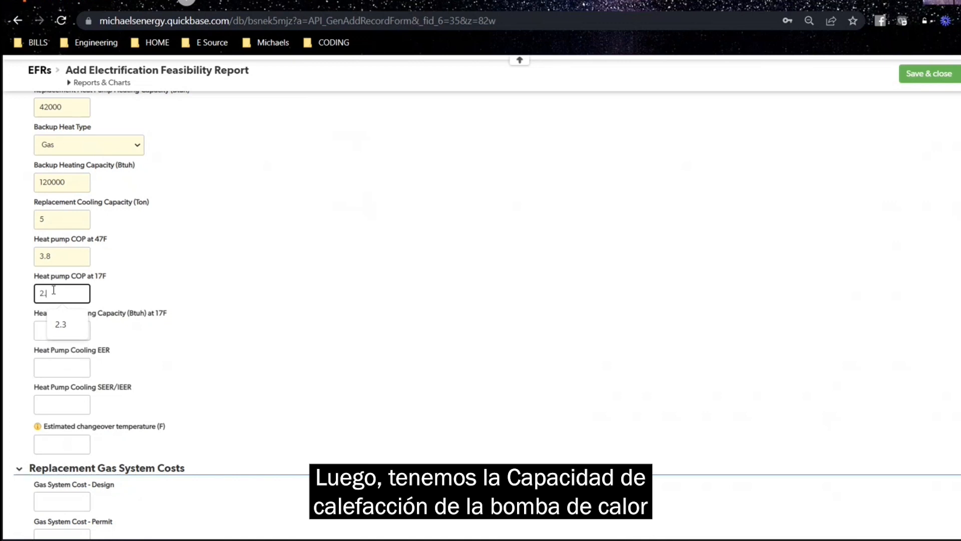
text(.1)
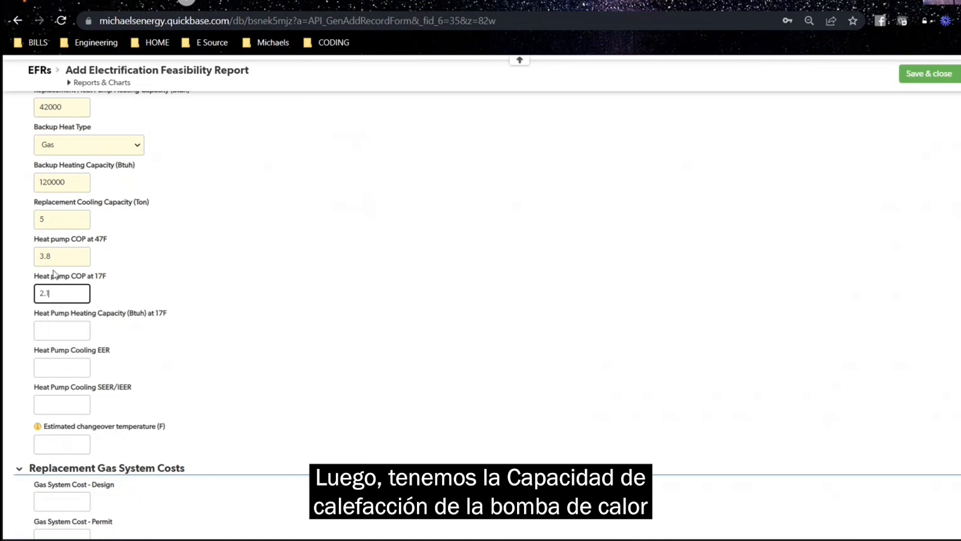
Set the heat pump heating capacity at 17F to 17000 Btuh for the electric replacement option
click(66, 334)
click(164, 346)
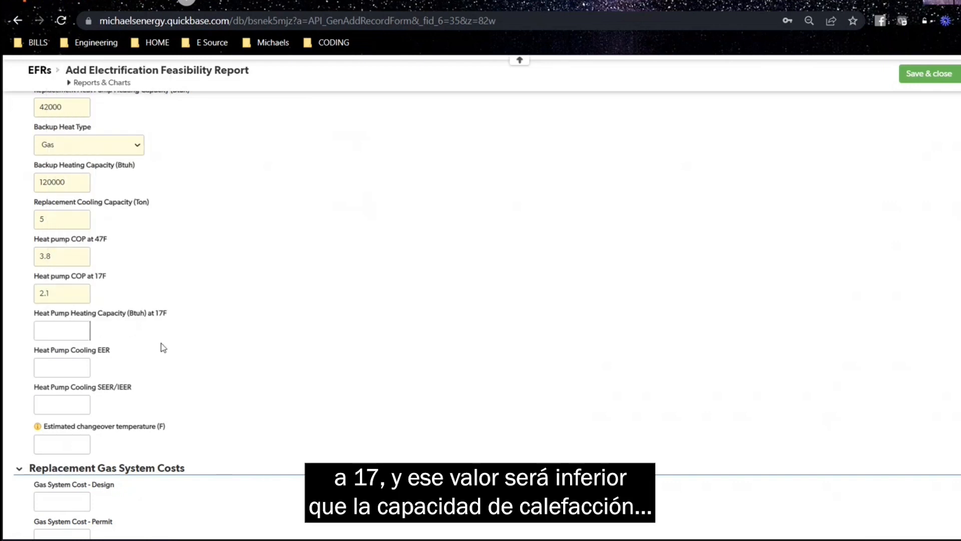
click(64, 333)
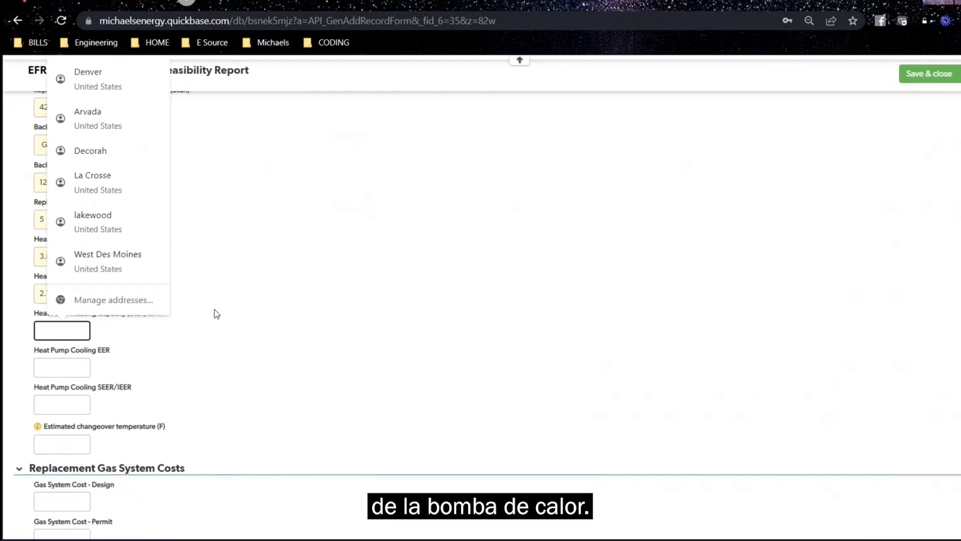
click(258, 312)
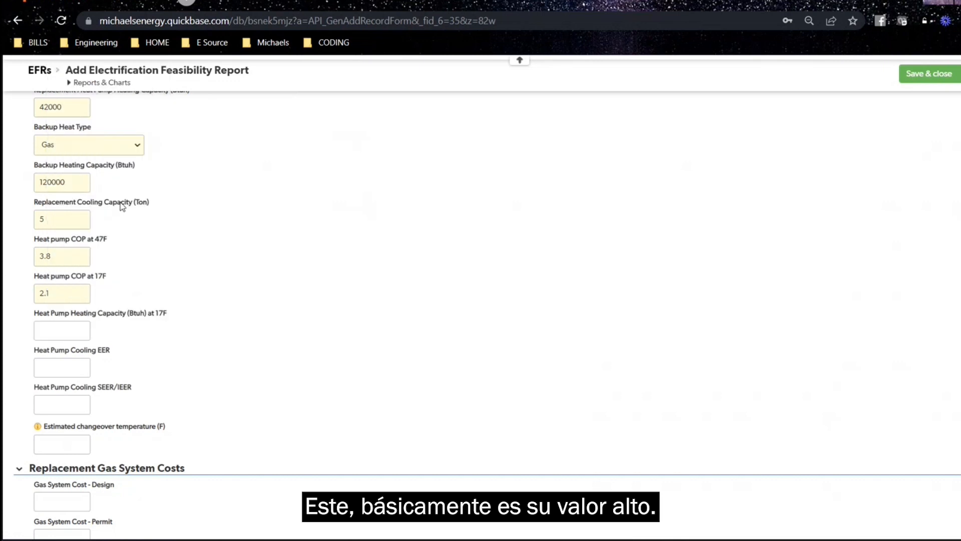
scroll(100, 135, up, 1)
scroll(95, 135, down, 1)
scroll(85, 131, up, 1)
scroll(82, 122, down, 1)
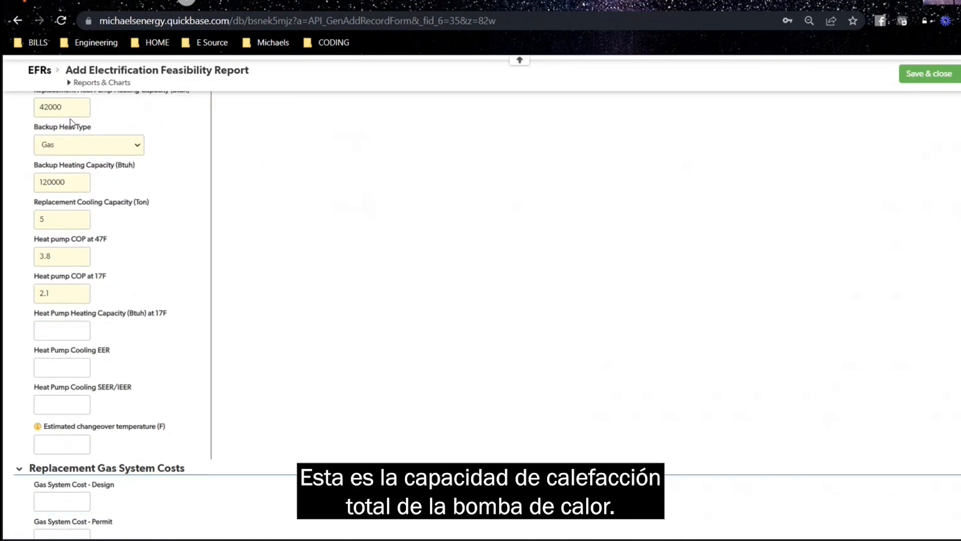
scroll(75, 122, up, 1)
scroll(72, 123, up, 1)
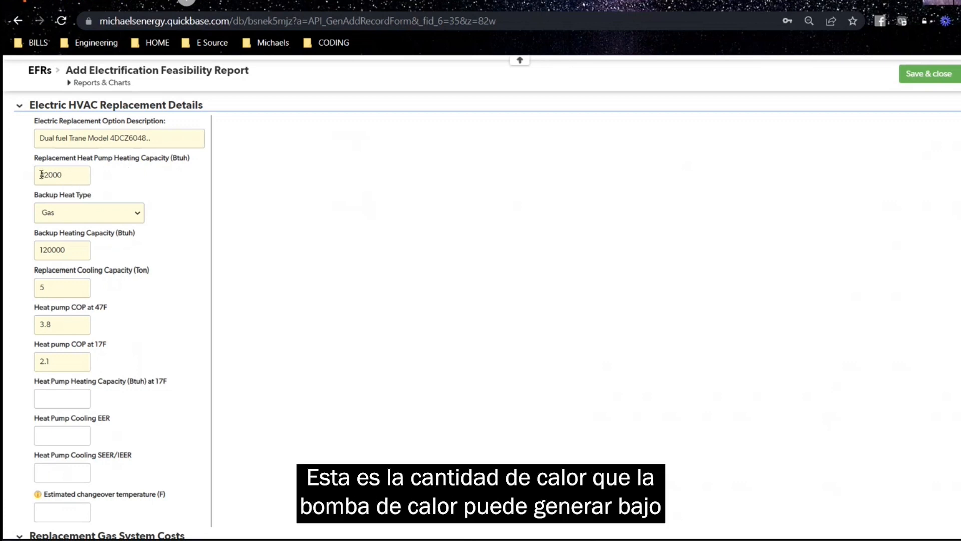
click(74, 397)
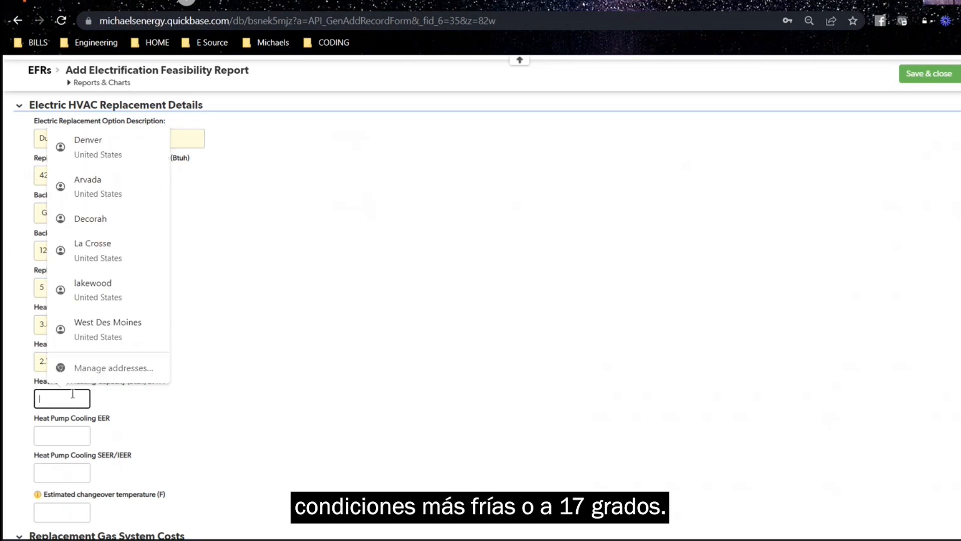
click(218, 423)
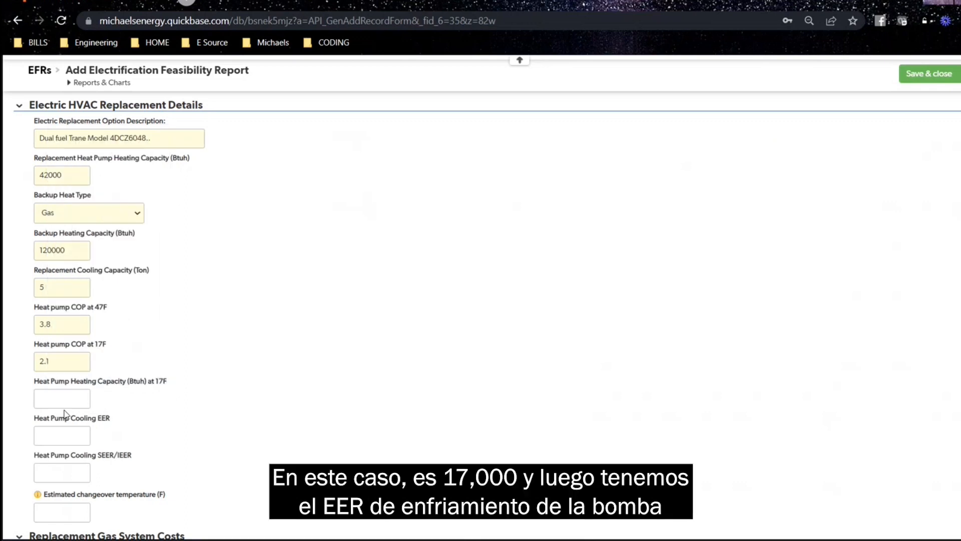
click(52, 399)
text(1)
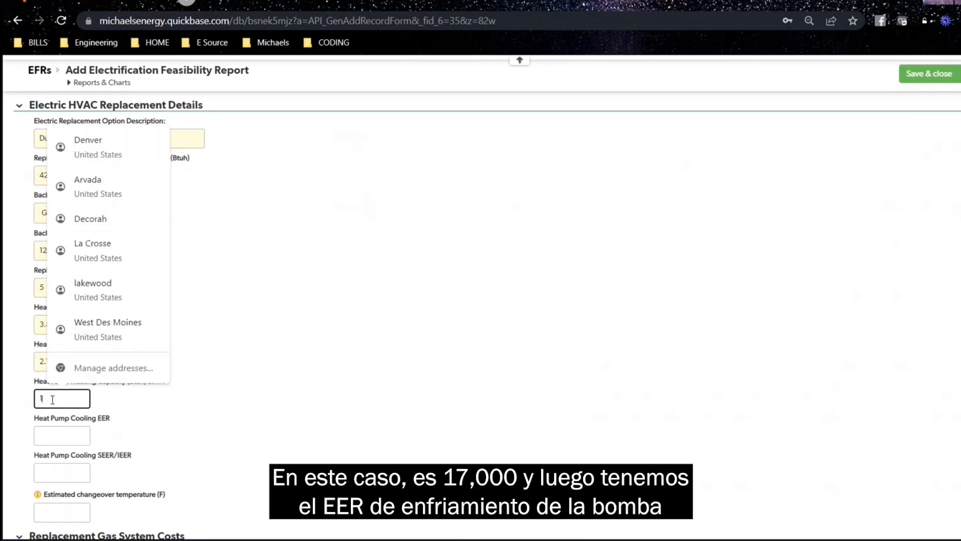
text(7000)
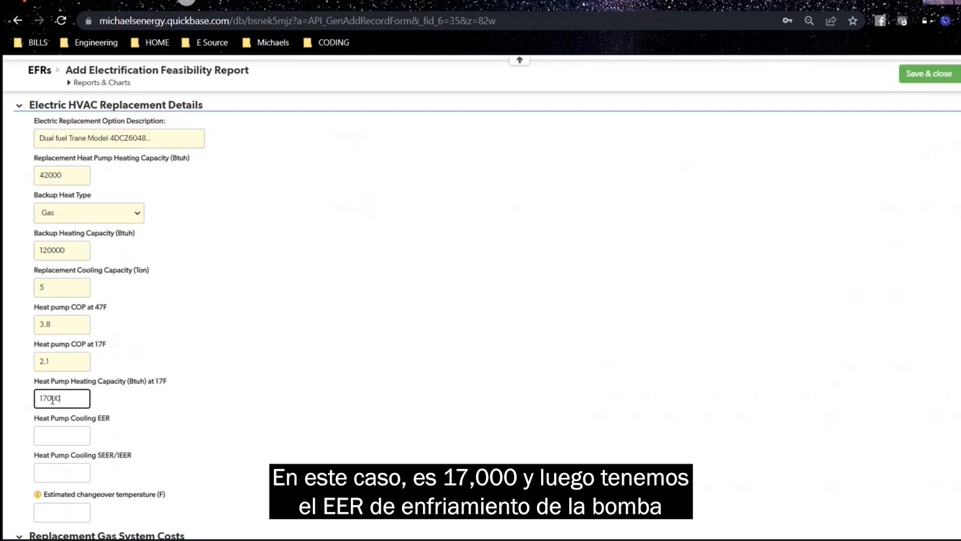
Set the heat pump cooling EER to 15.9 and the cooling SEER/IEER to 16
scroll(126, 362, down, 1)
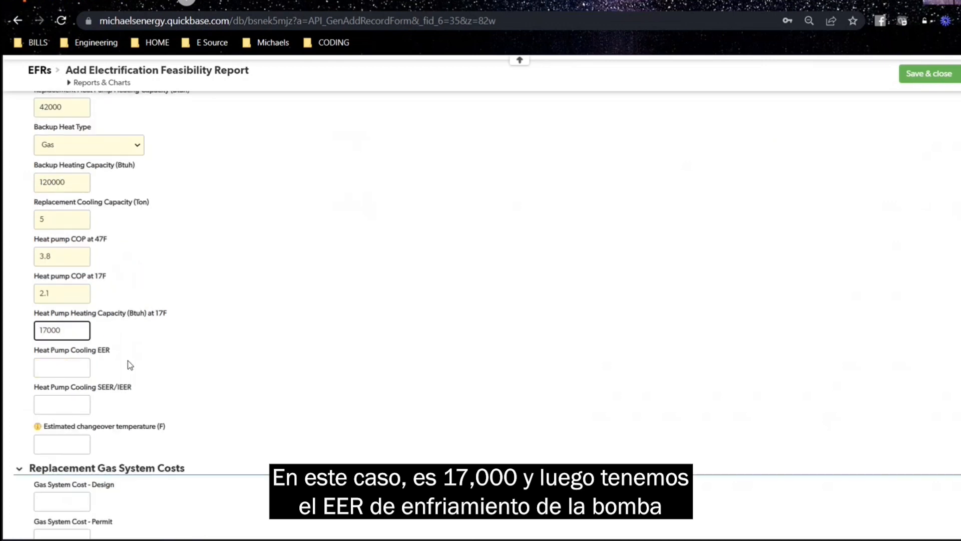
click(84, 367)
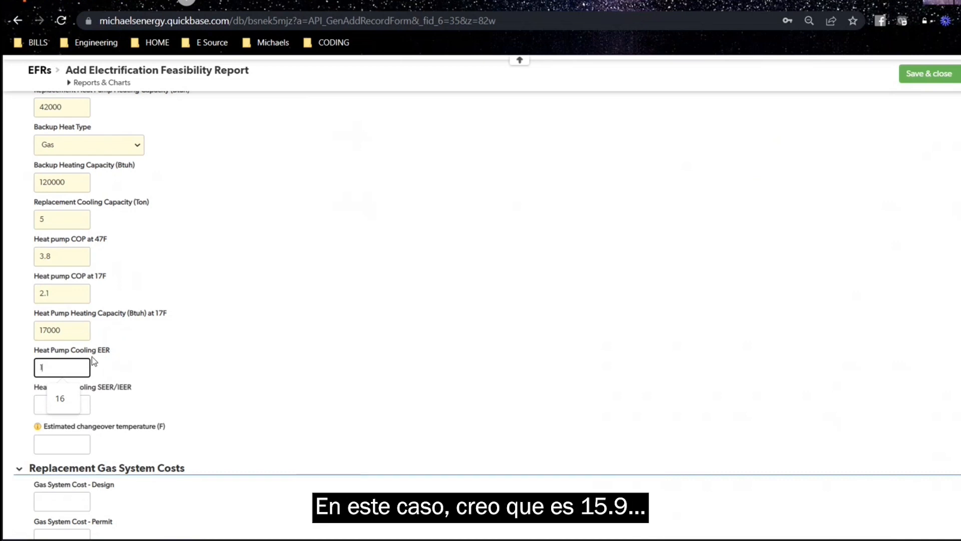
text(5.9)
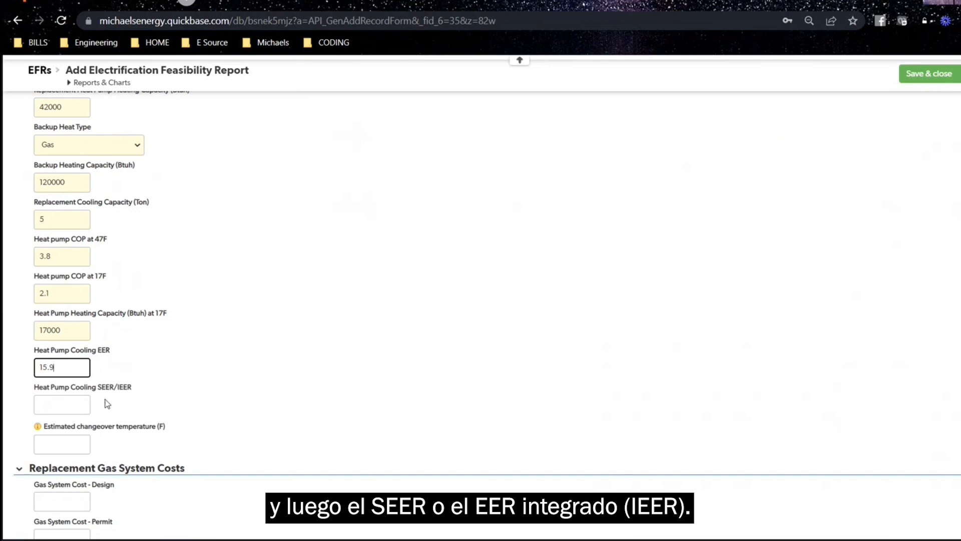
click(61, 399)
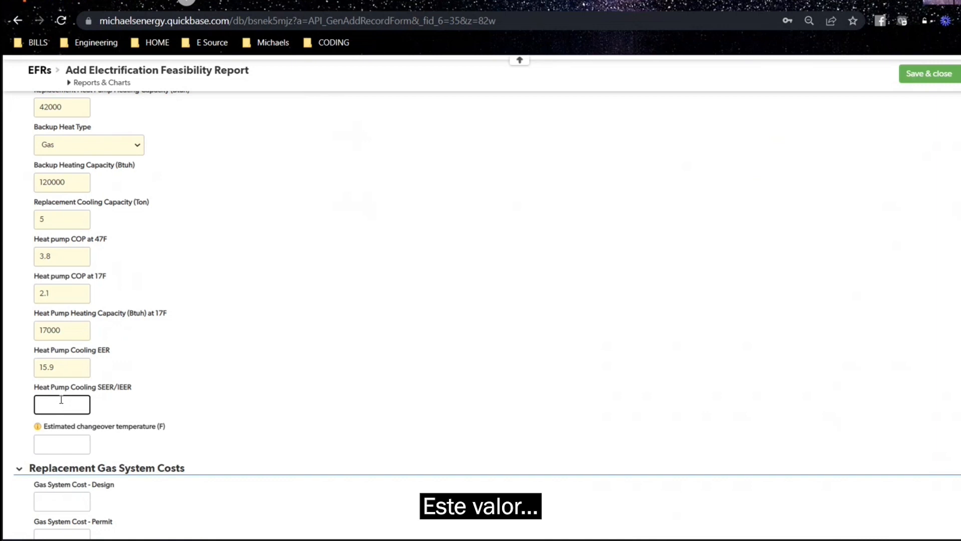
text(16)
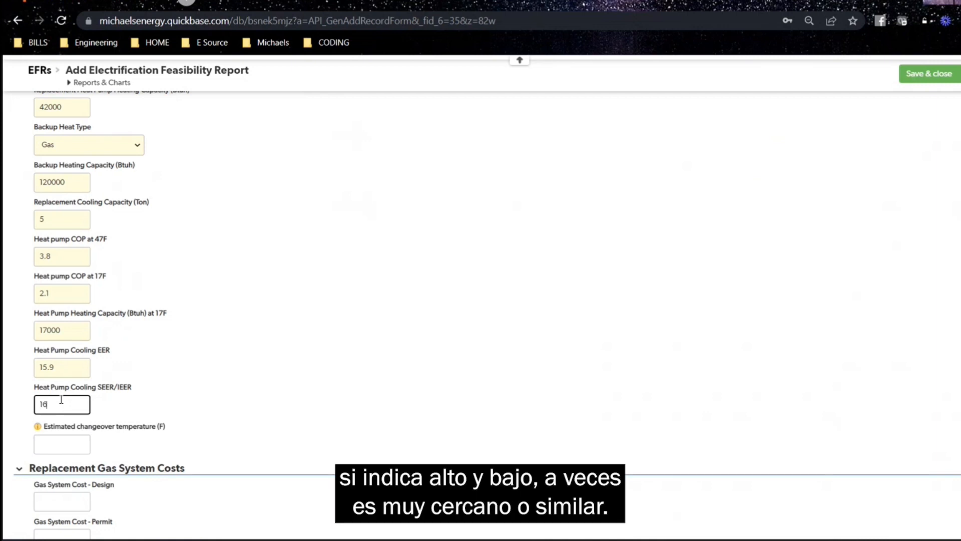
click(296, 399)
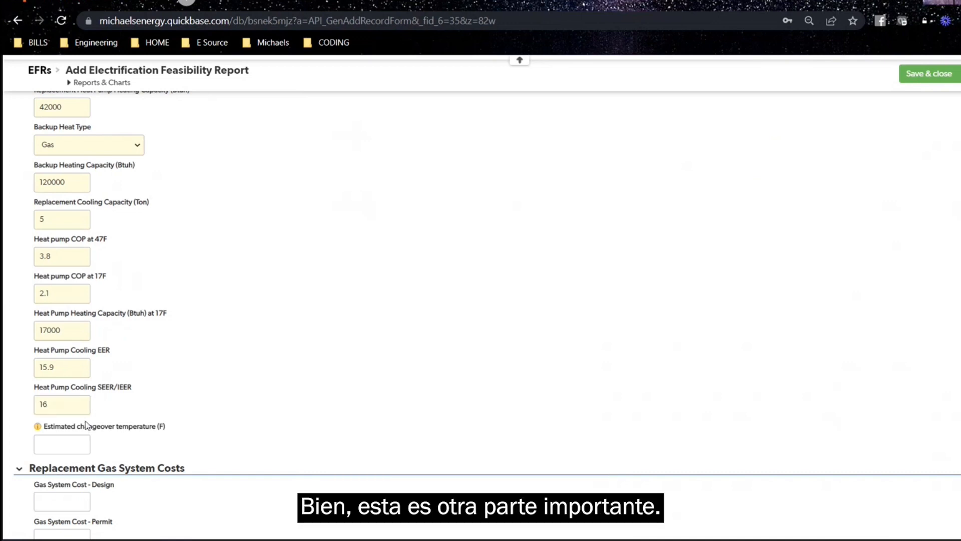
Set the estimated changeover temperature to 15 F
scroll(75, 408, down, 1)
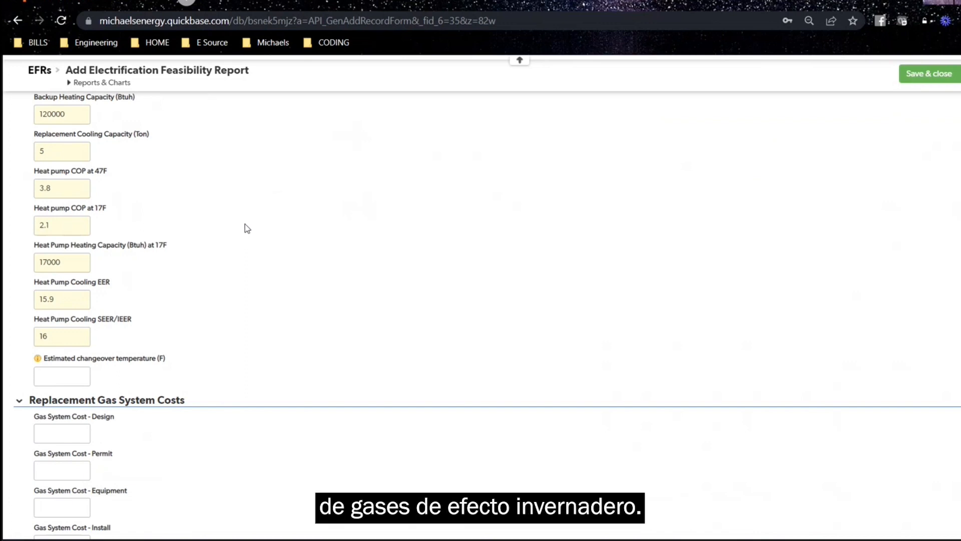
click(58, 379)
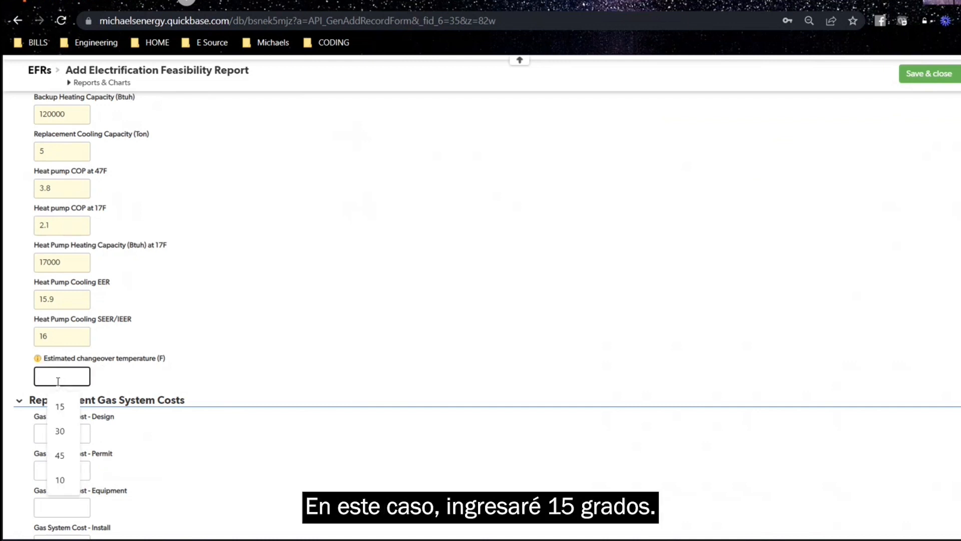
click(59, 406)
Set the replacement gas system's design cost to 800 and its permit cost to 650
scroll(152, 236, down, 4)
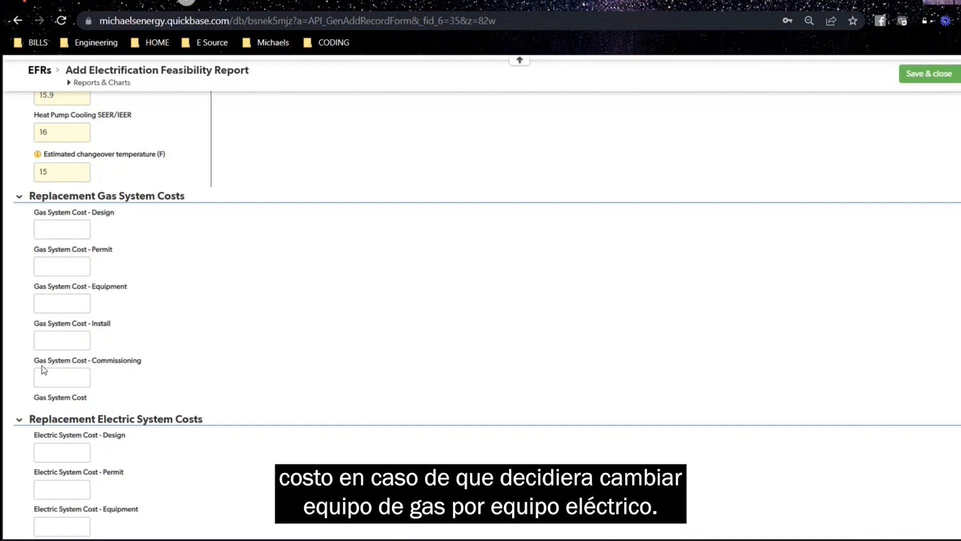
scroll(170, 318, down, 1)
scroll(170, 318, down, 3)
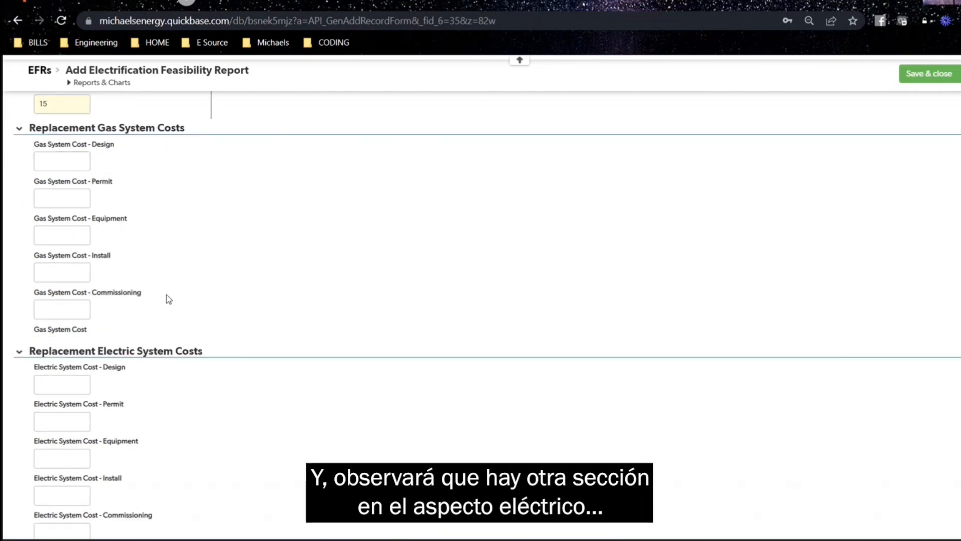
scroll(167, 297, down, 2)
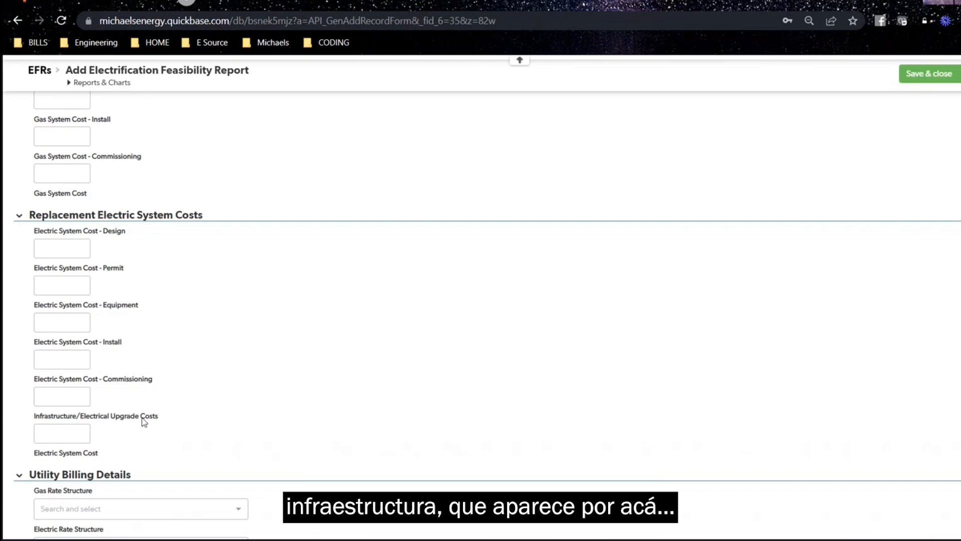
scroll(173, 326, up, 3)
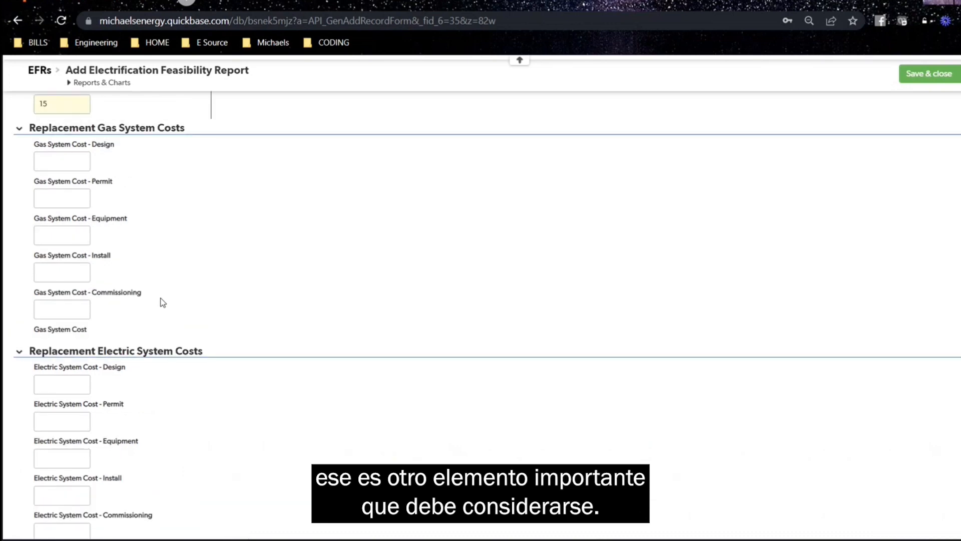
click(68, 162)
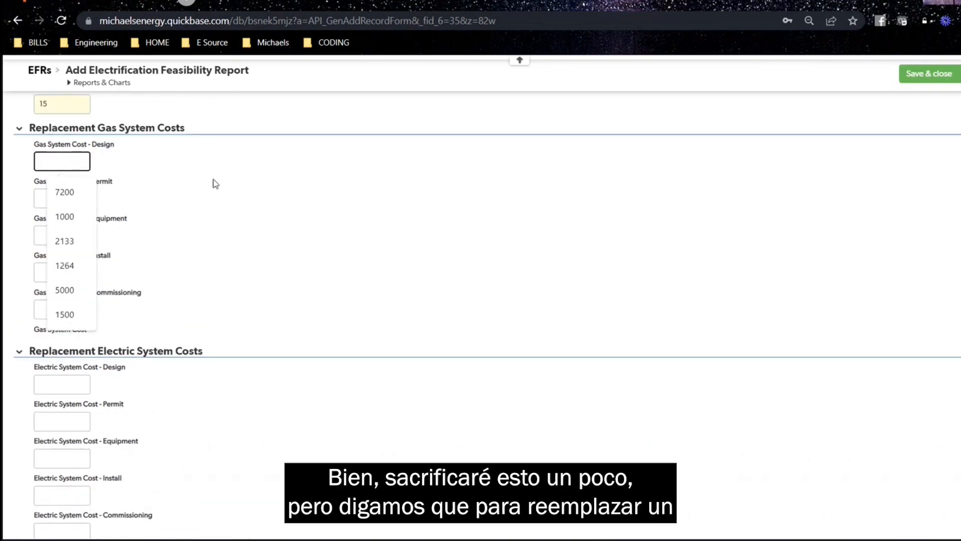
click(214, 183)
click(68, 164)
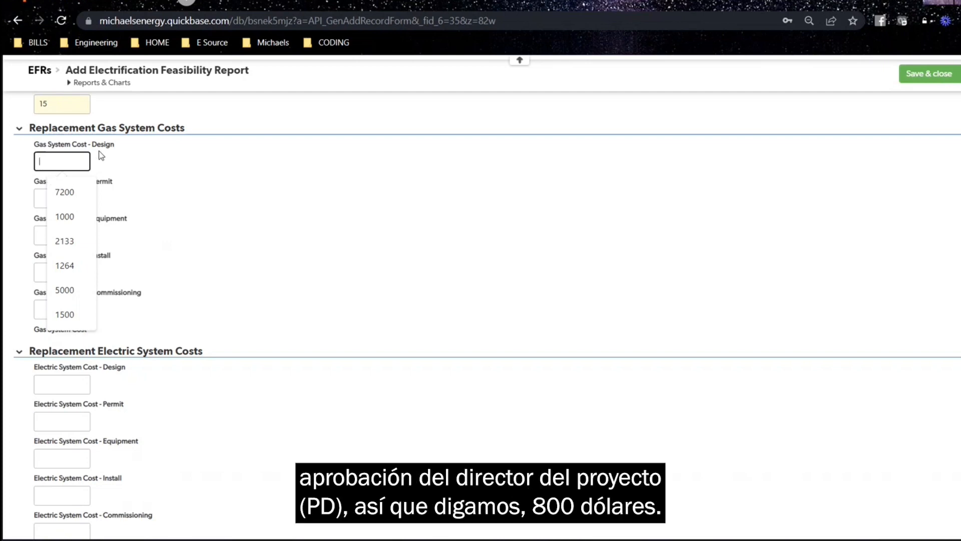
text(800)
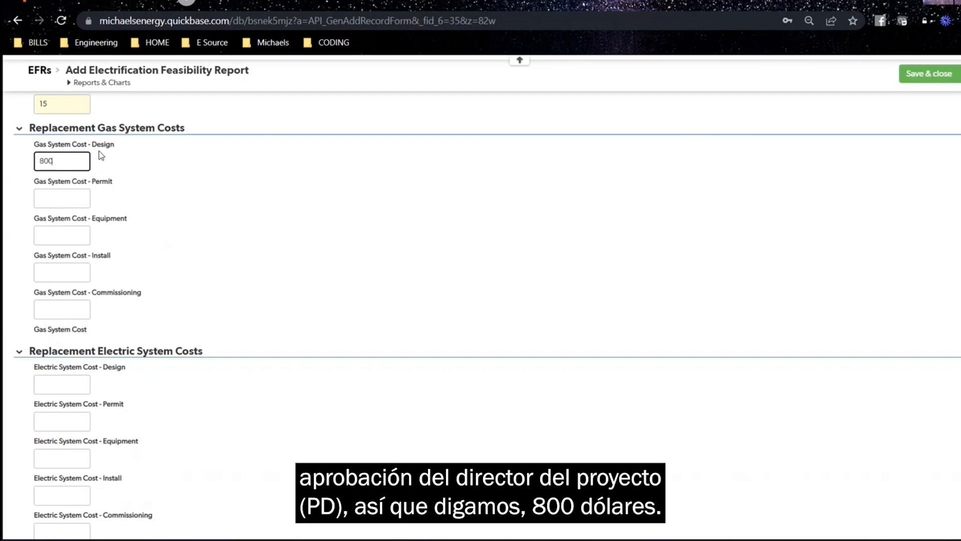
click(70, 199)
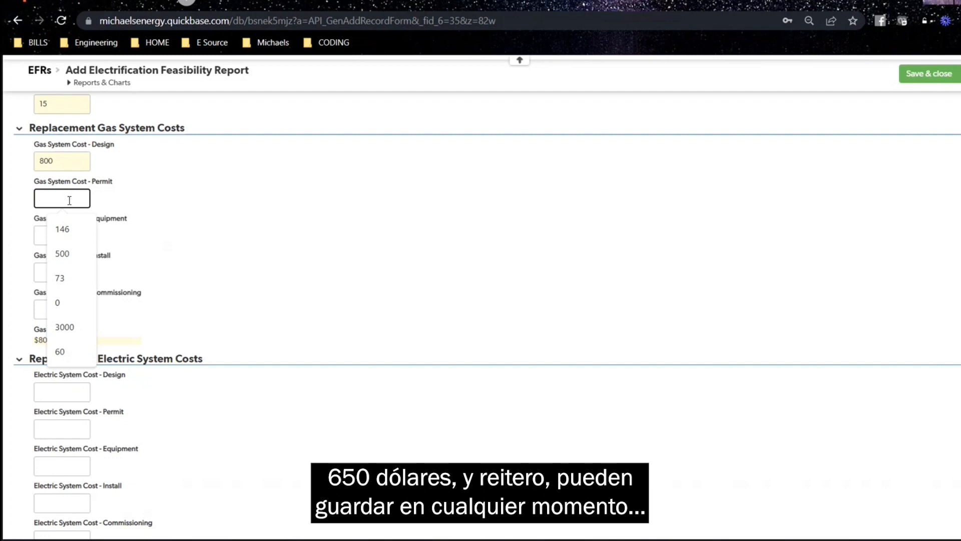
text(650)
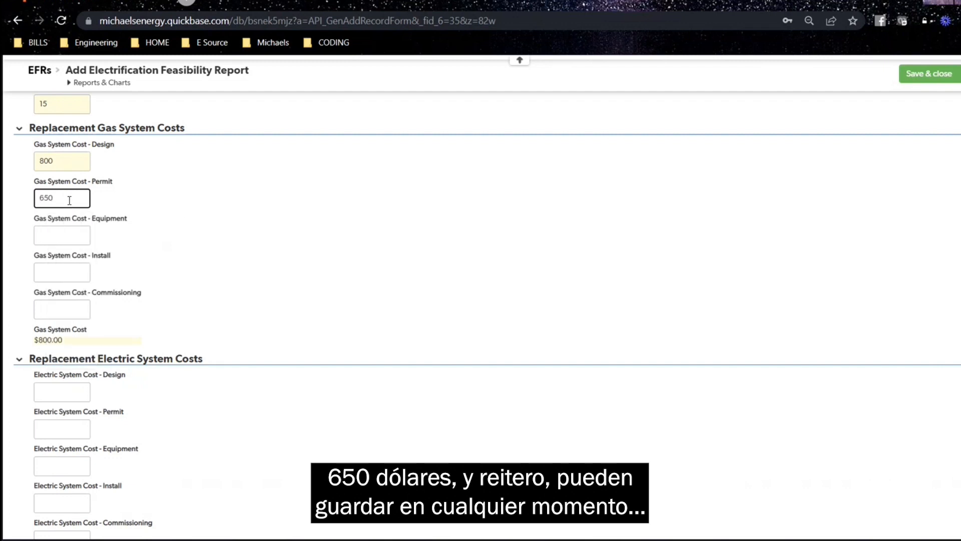
click(190, 212)
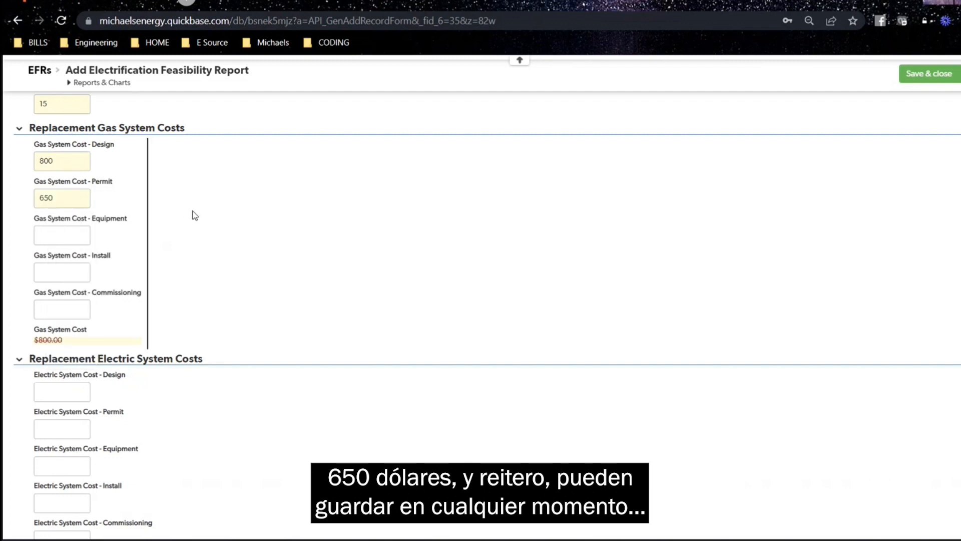
Leave the gas system equipment cost empty, then save and close the Electrification Feasibility Report
click(58, 234)
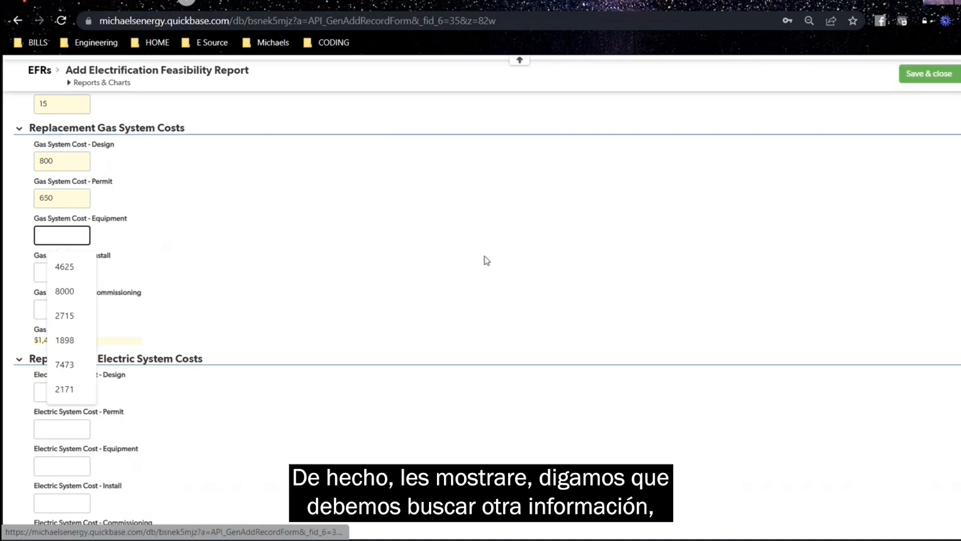
click(583, 254)
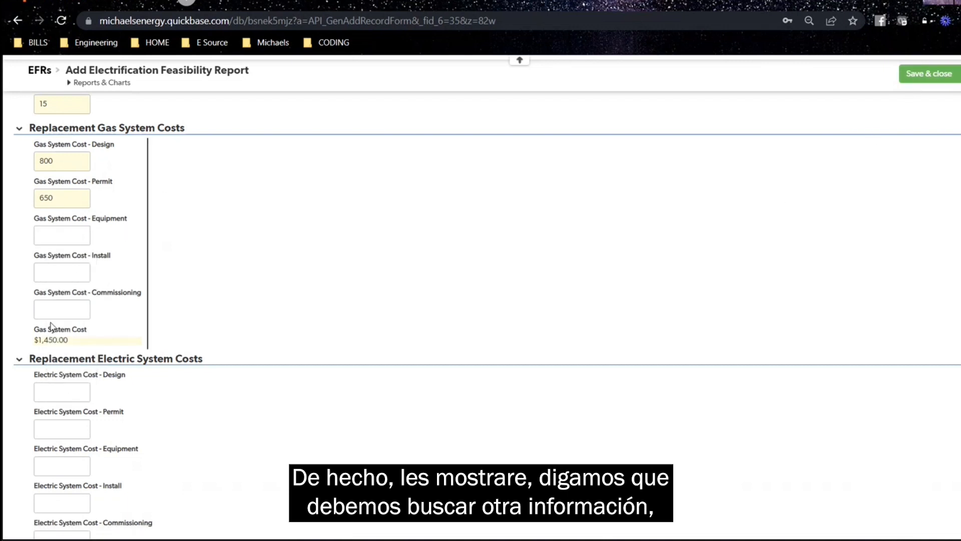
click(932, 82)
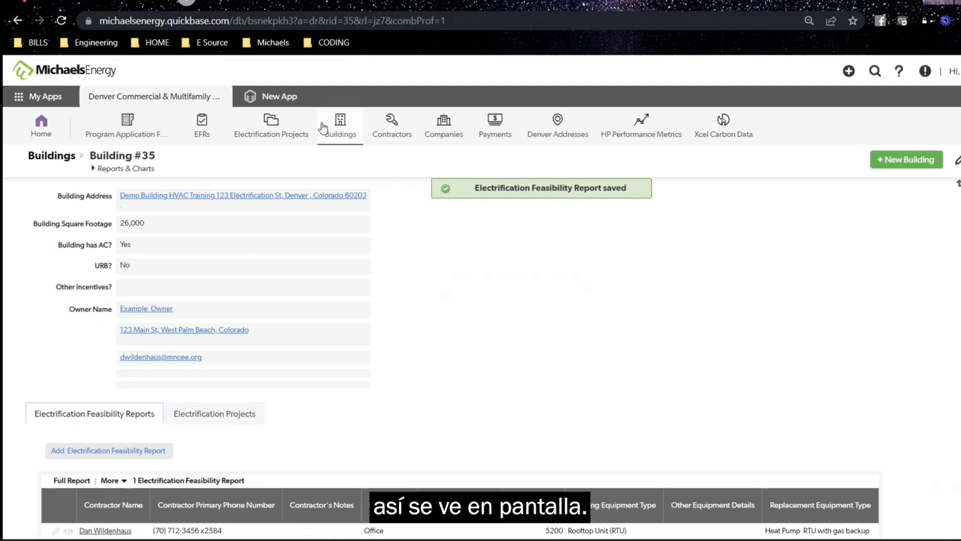
Reopen the Denver Commercial & Multifamily app from the list of apps and view the Demo Building HVAC Training building record
click(41, 126)
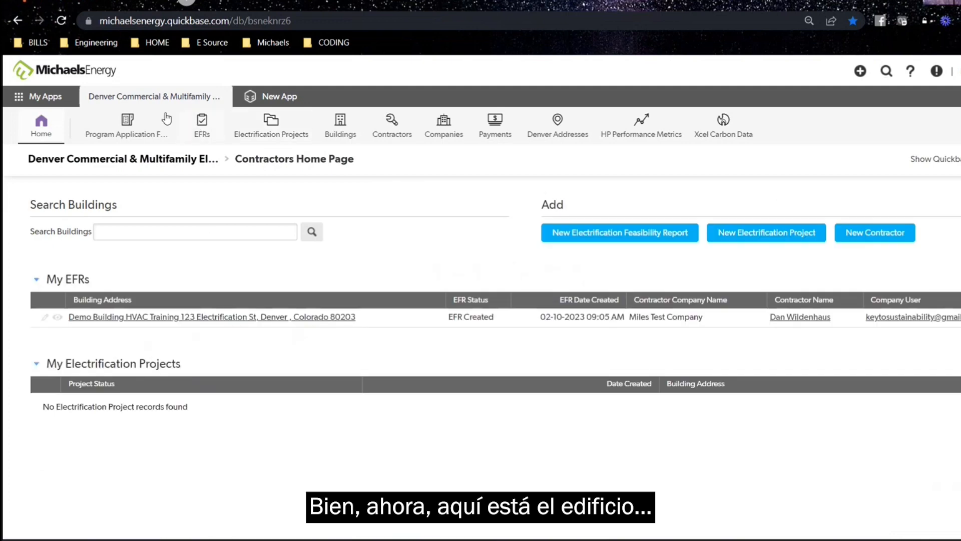
click(40, 97)
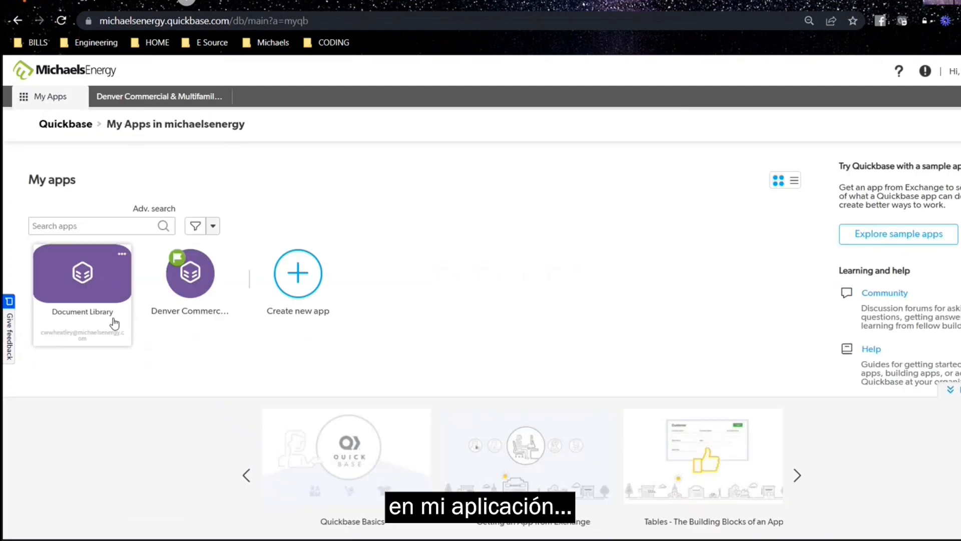
click(174, 289)
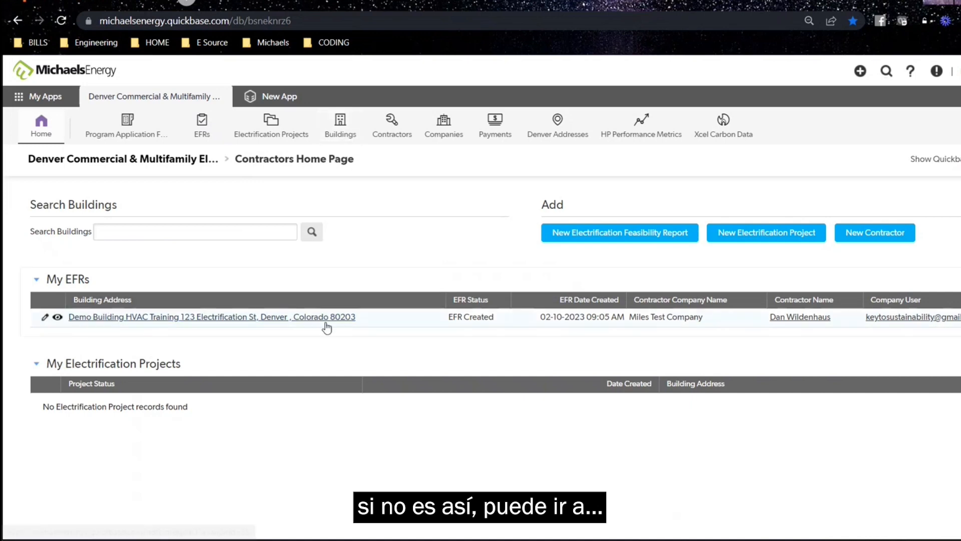
click(336, 129)
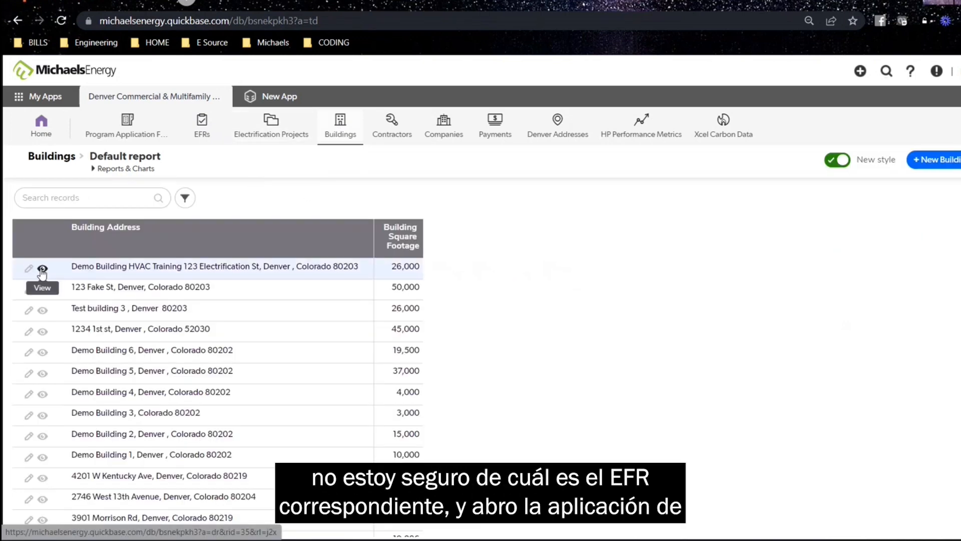
click(42, 269)
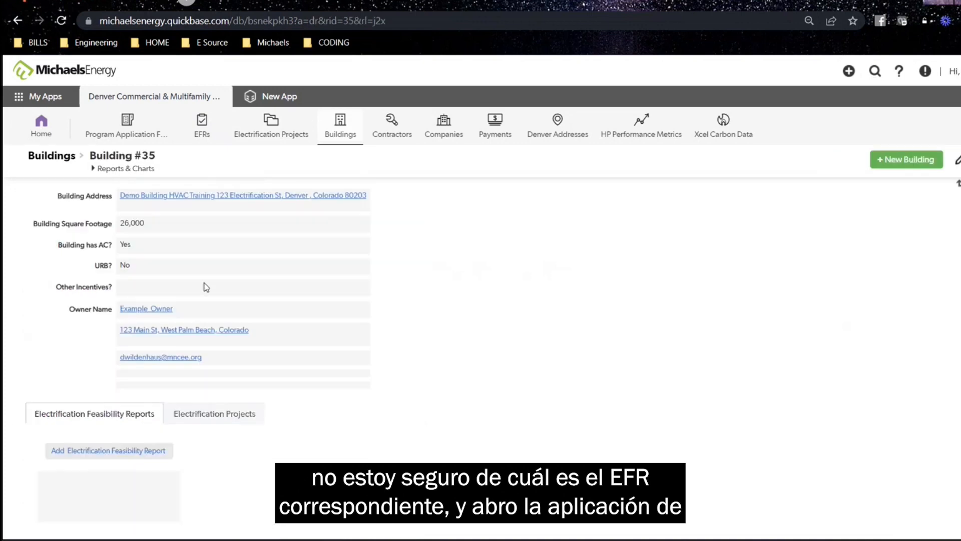
Open the Electrification Feasibility Report listed on the building record, look through it, and switch it to editing
scroll(211, 300, down, 1)
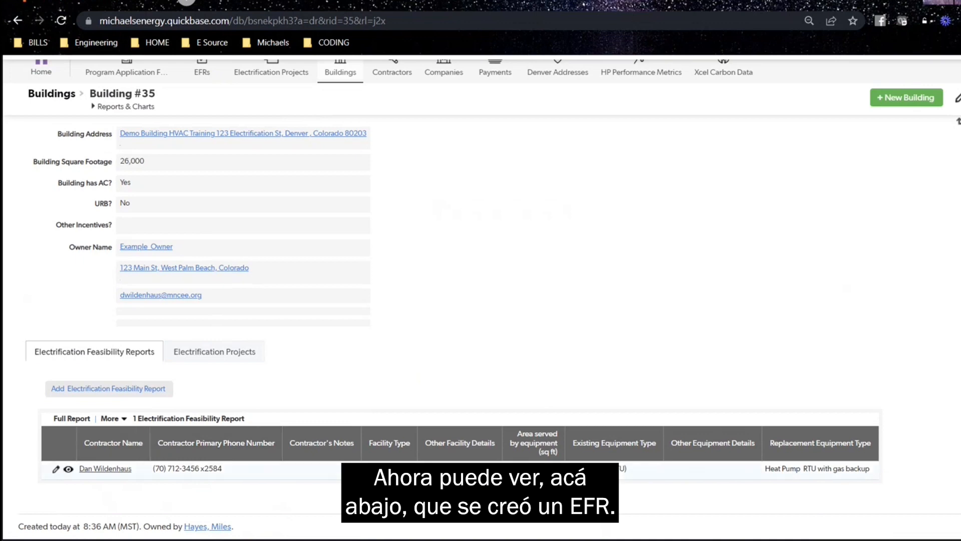
click(68, 469)
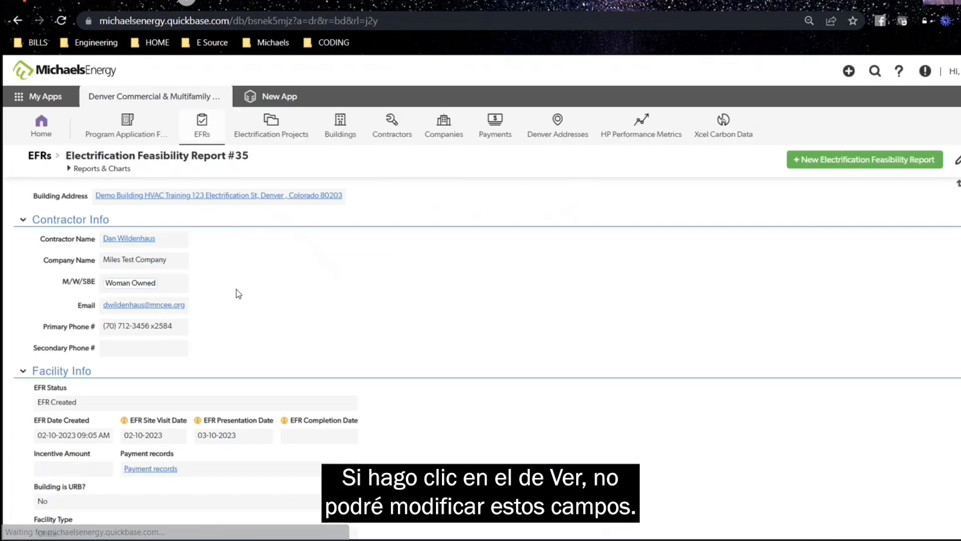
scroll(236, 296, down, 15)
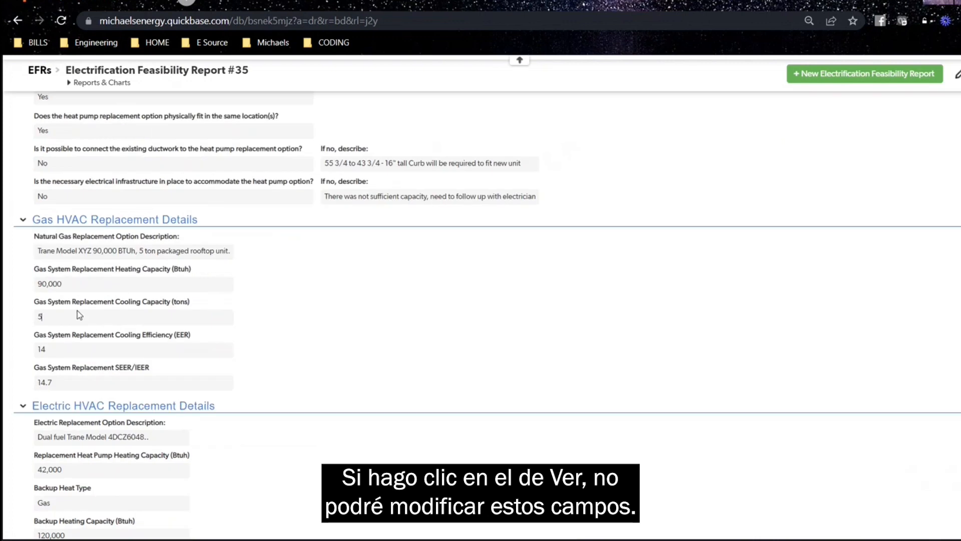
scroll(155, 298, up, 15)
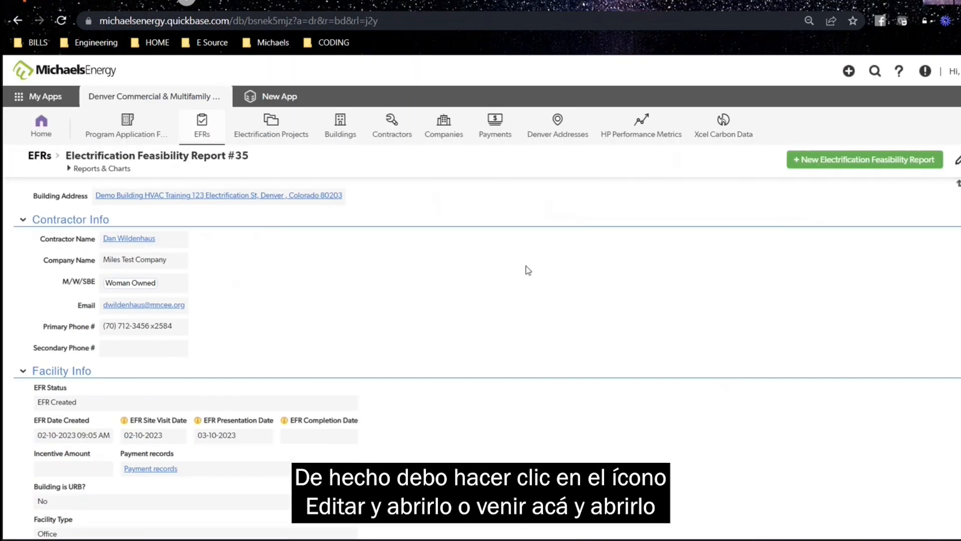
click(957, 159)
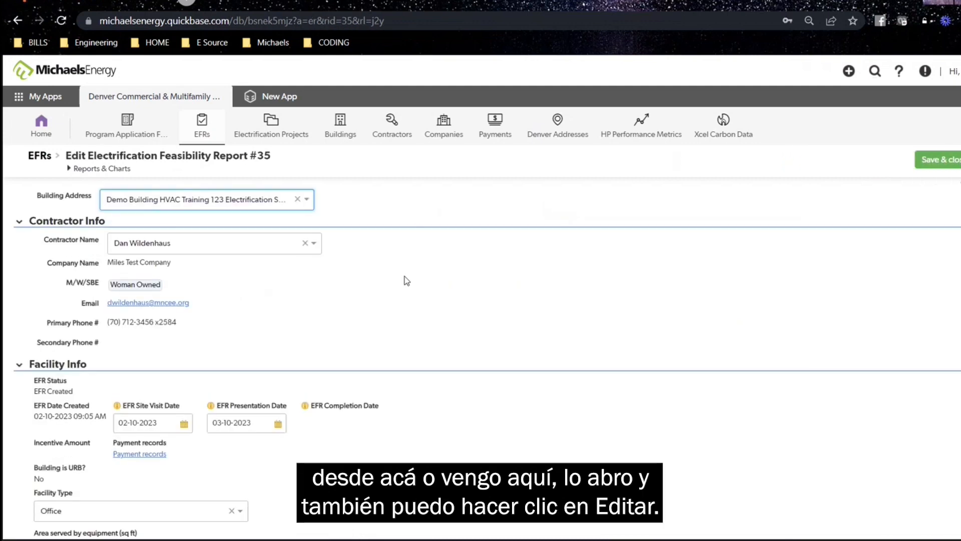
Set the replacement gas system's equipment cost to 8200 and its install cost to 9500
scroll(406, 280, down, 8)
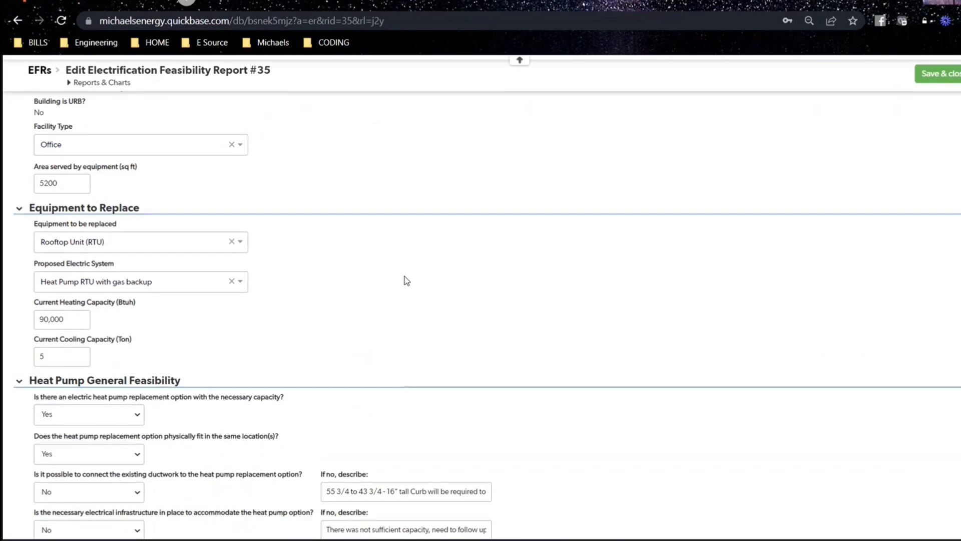
scroll(407, 280, down, 13)
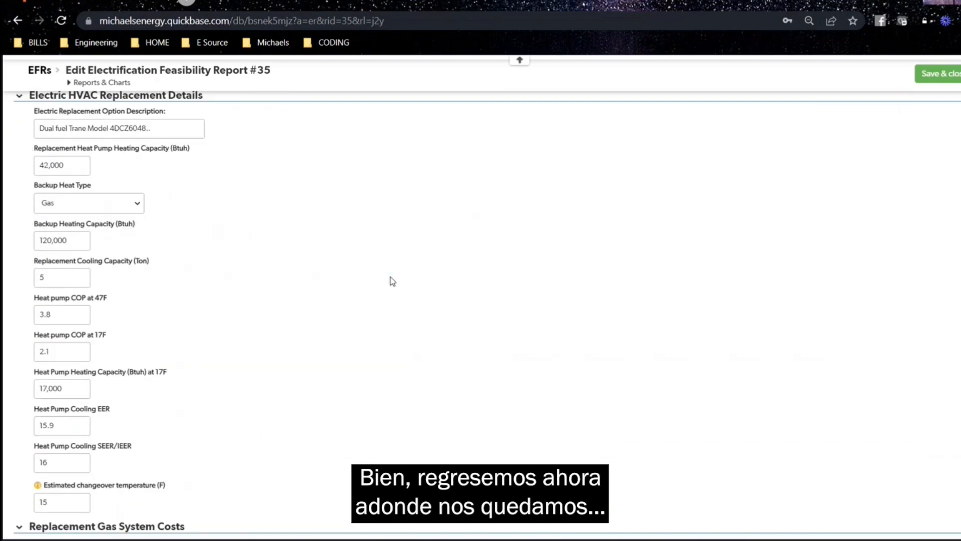
scroll(392, 282, down, 8)
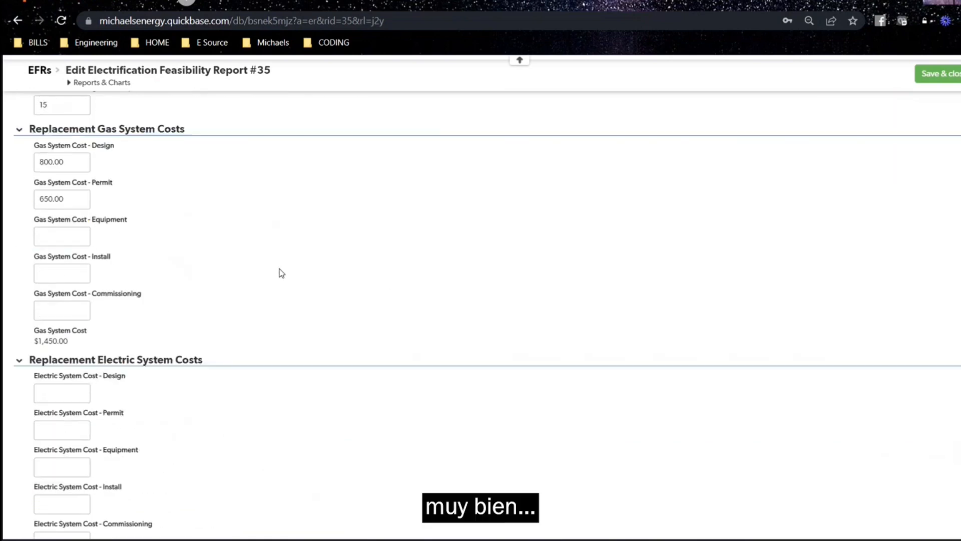
click(78, 234)
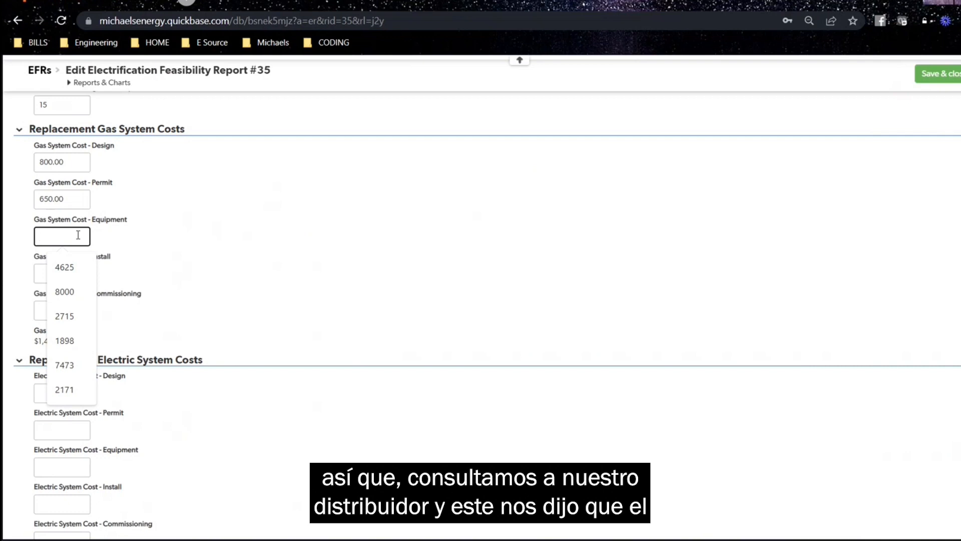
text(8200)
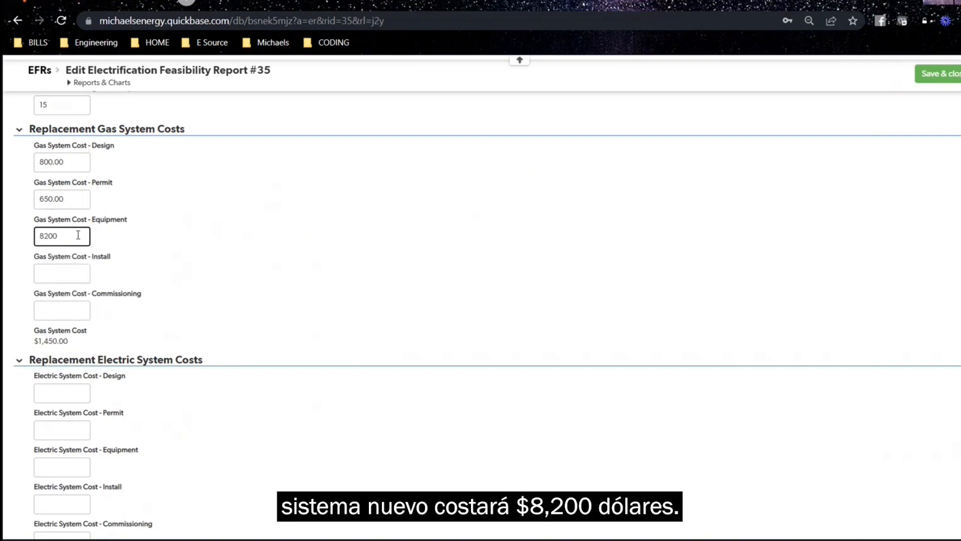
click(60, 273)
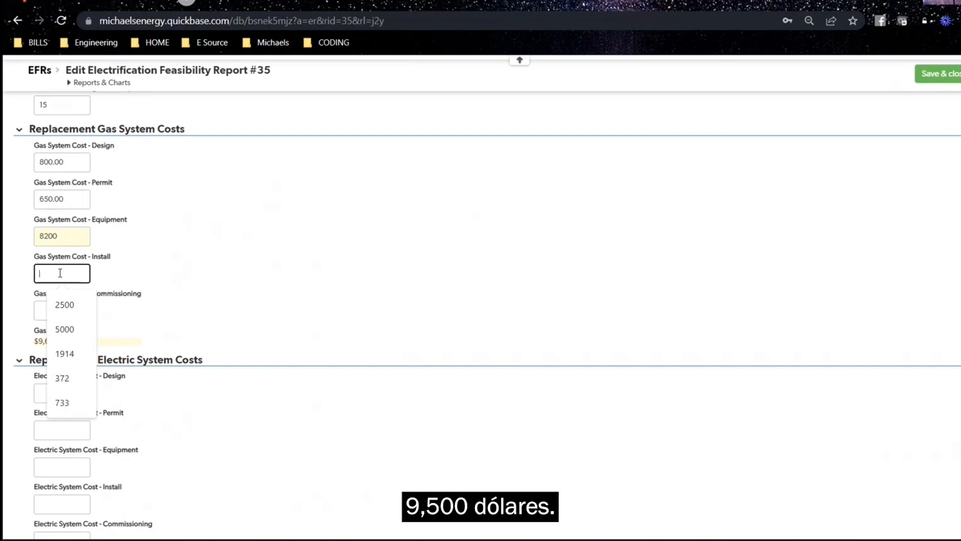
text(9500)
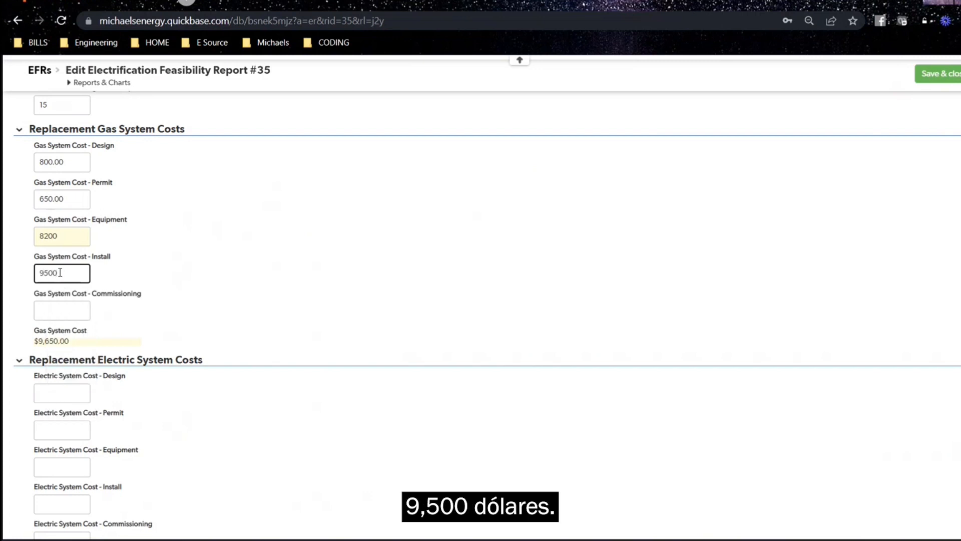
scroll(157, 217, down, 1)
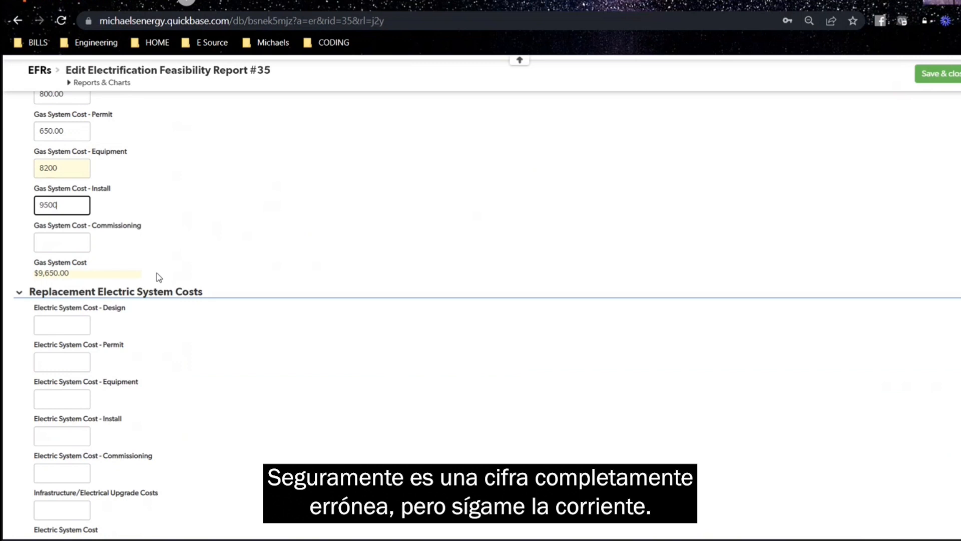
click(156, 217)
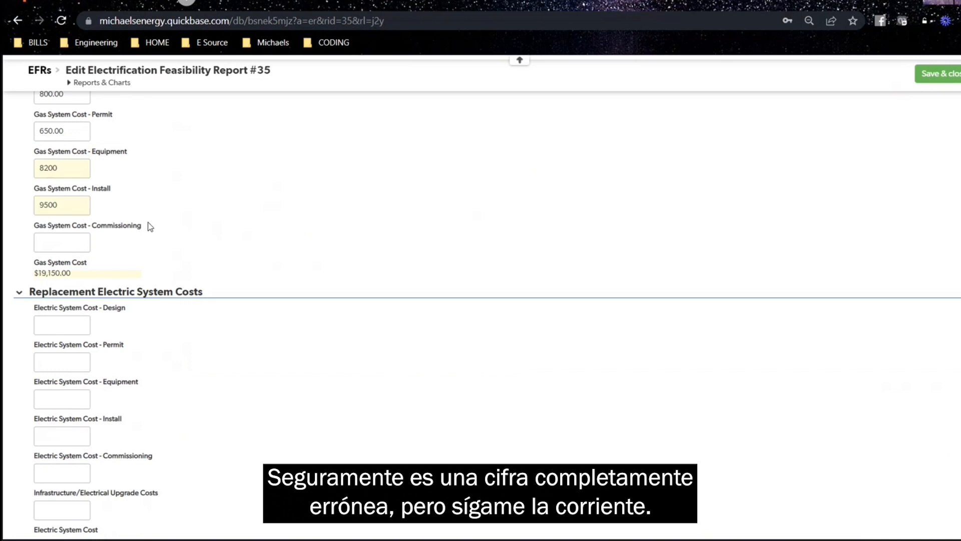
Set the replacement gas system's commissioning cost to 750
click(65, 243)
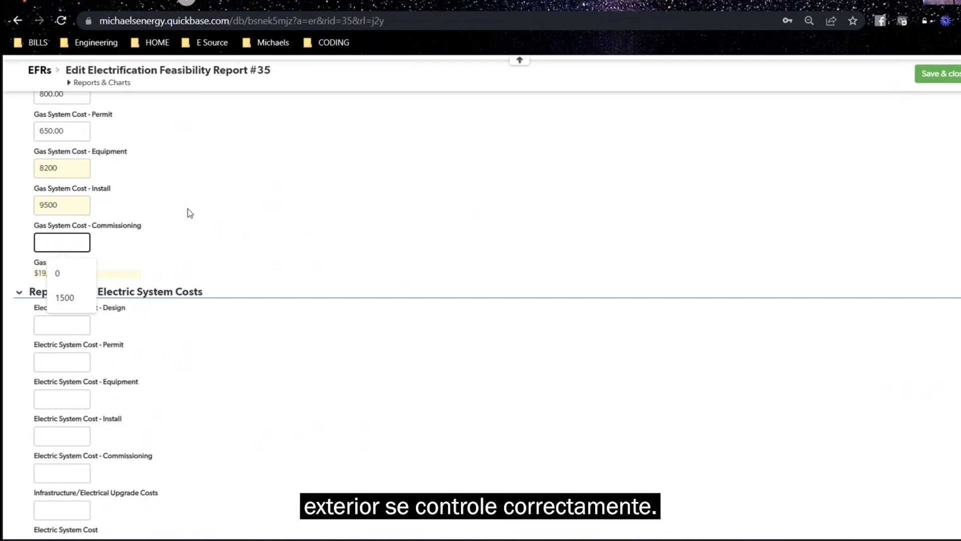
text(750)
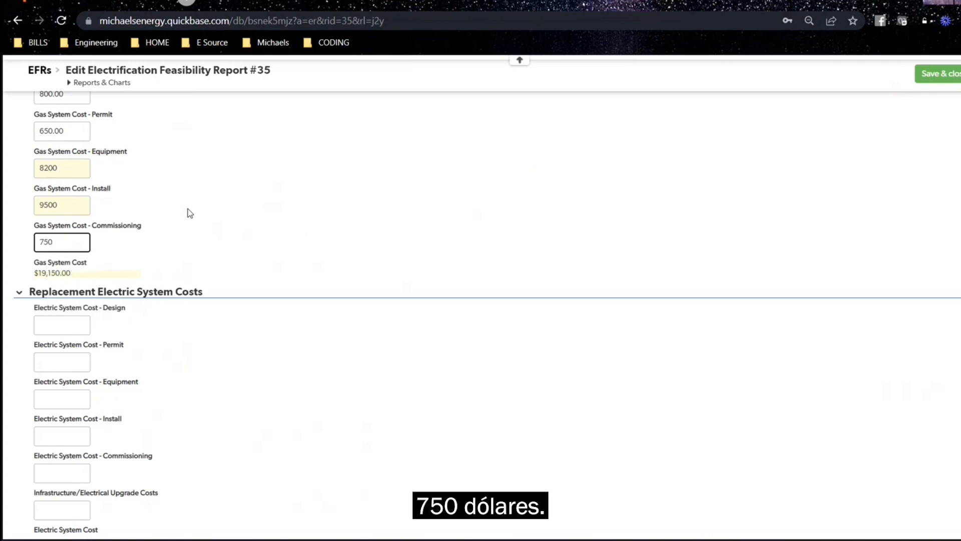
click(186, 212)
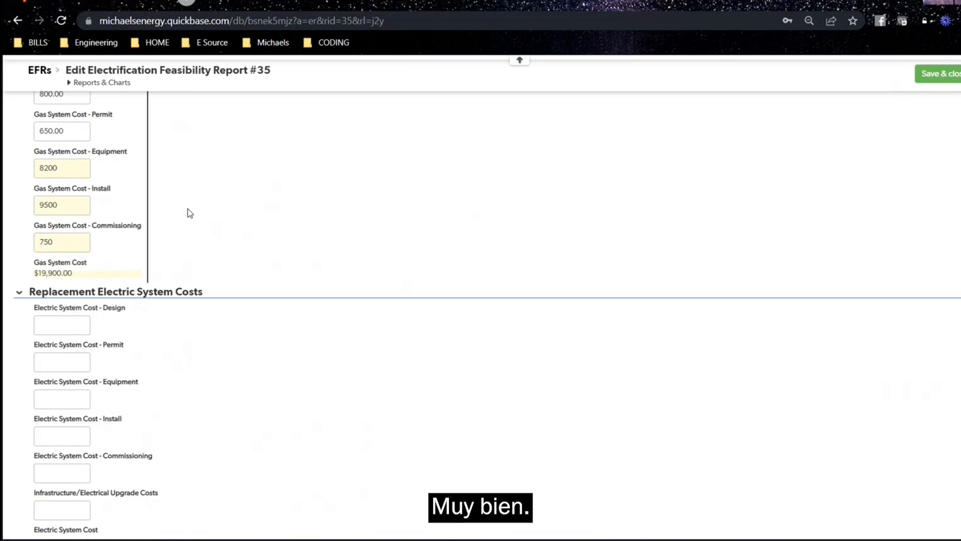
Compare with the gas system costs and set the replacement electric system's design cost to 2500
scroll(260, 186, up, 2)
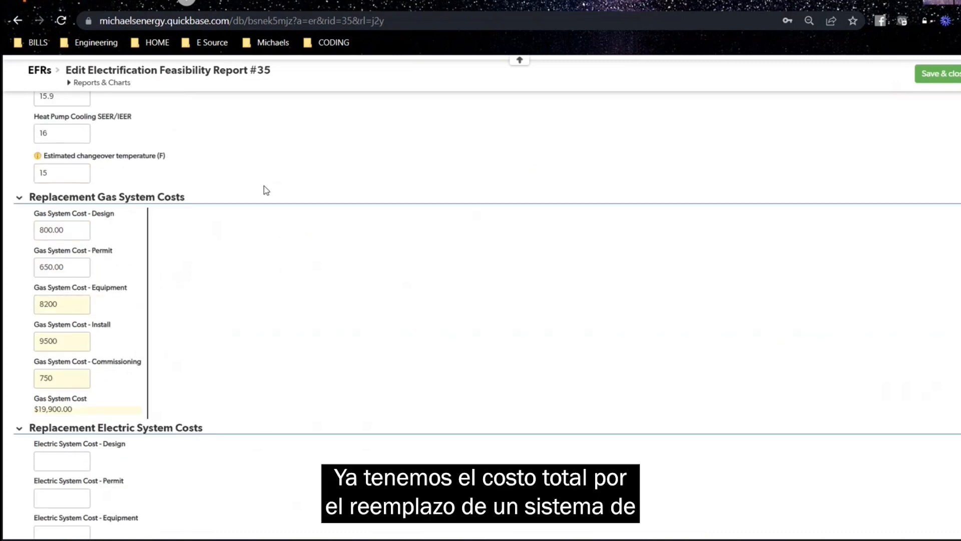
scroll(266, 189, down, 1)
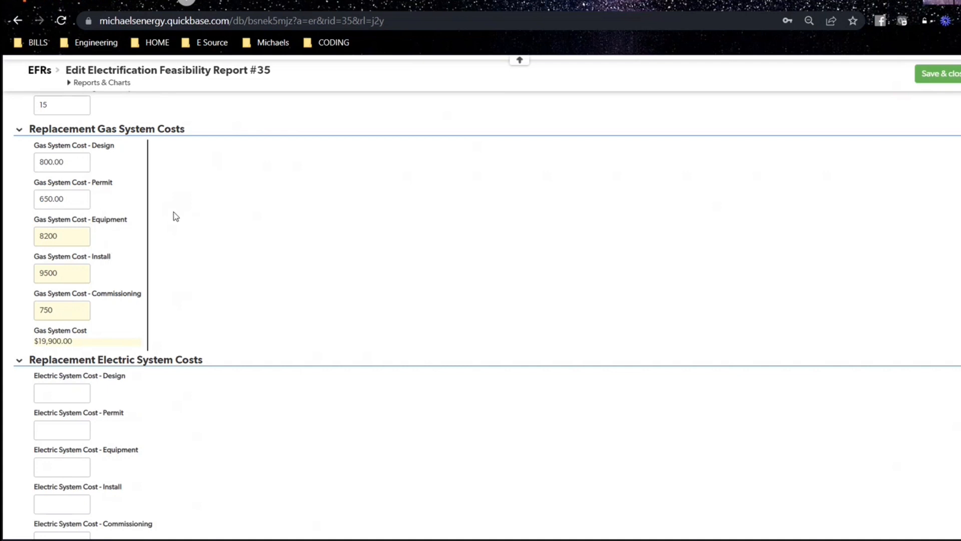
scroll(106, 310, down, 4)
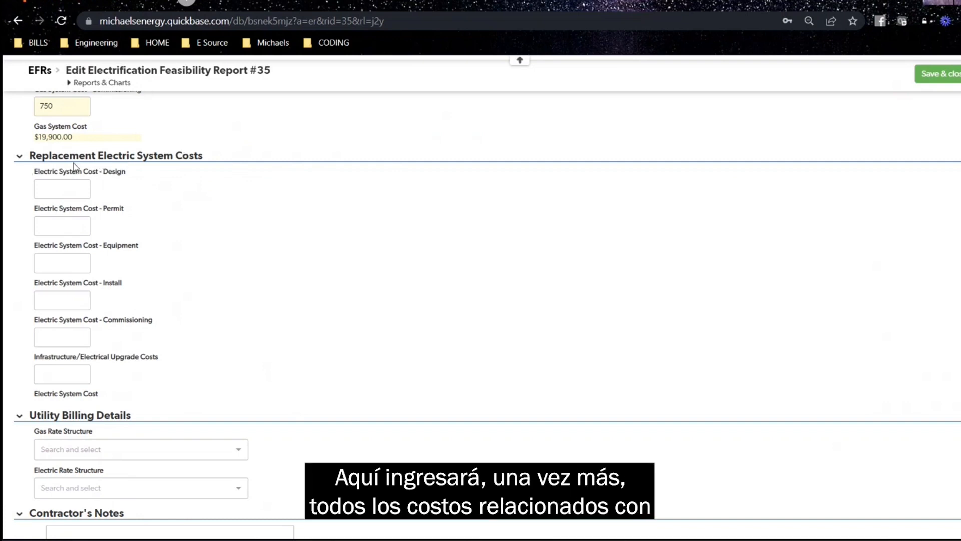
scroll(116, 195, up, 4)
scroll(116, 195, down, 2)
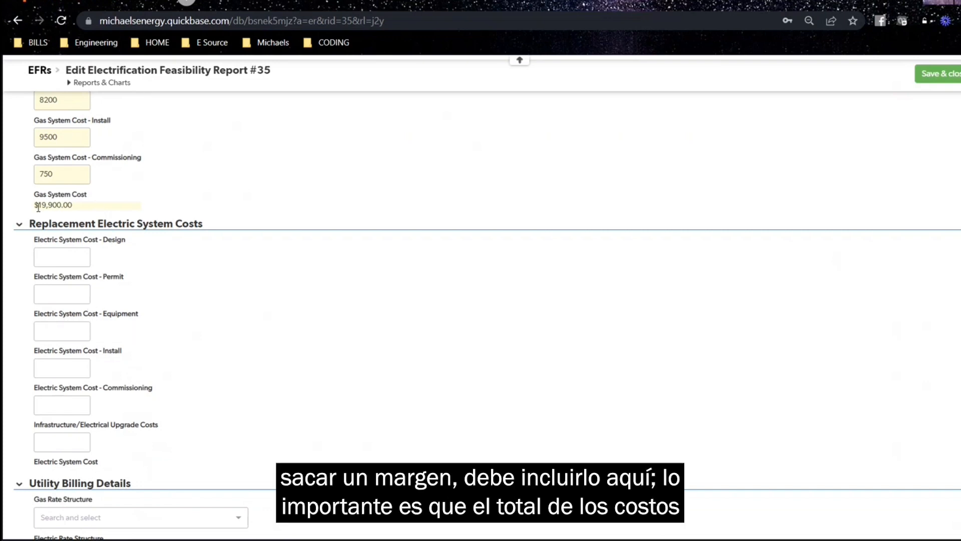
click(76, 256)
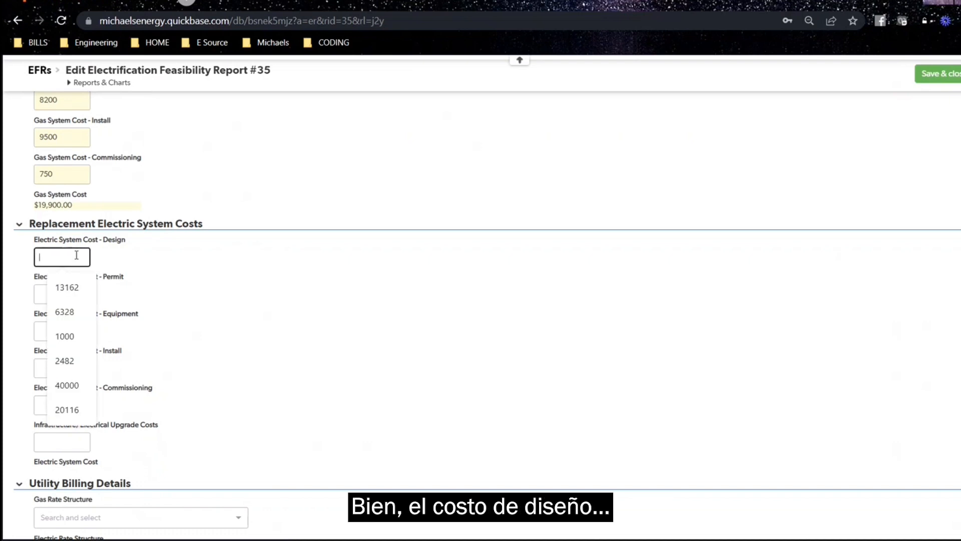
scroll(76, 255, up, 3)
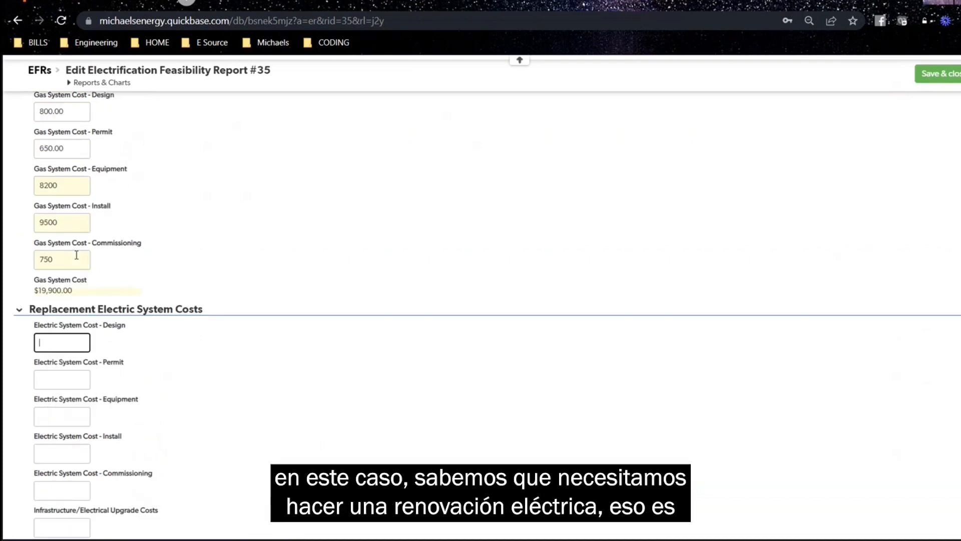
scroll(100, 252, down, 1)
scroll(97, 261, down, 2)
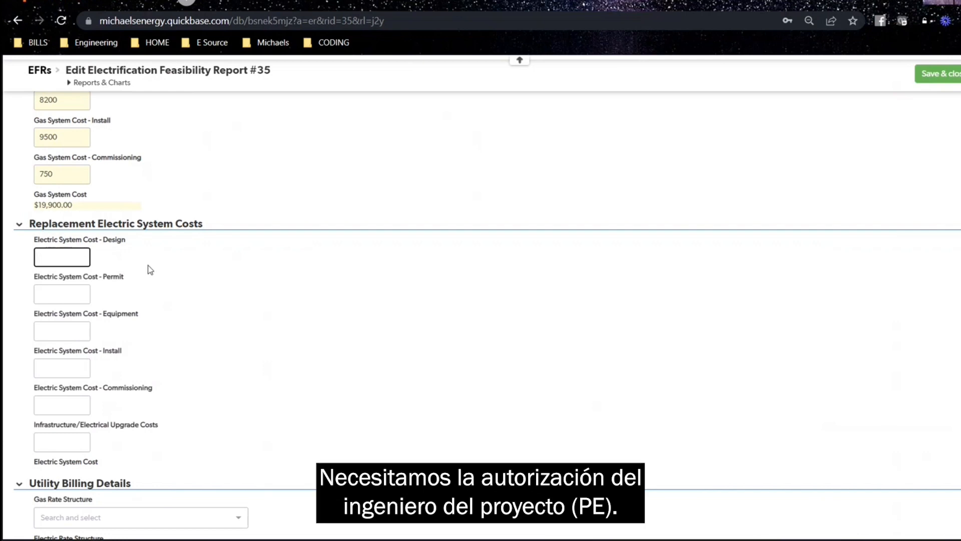
scroll(171, 257, up, 3)
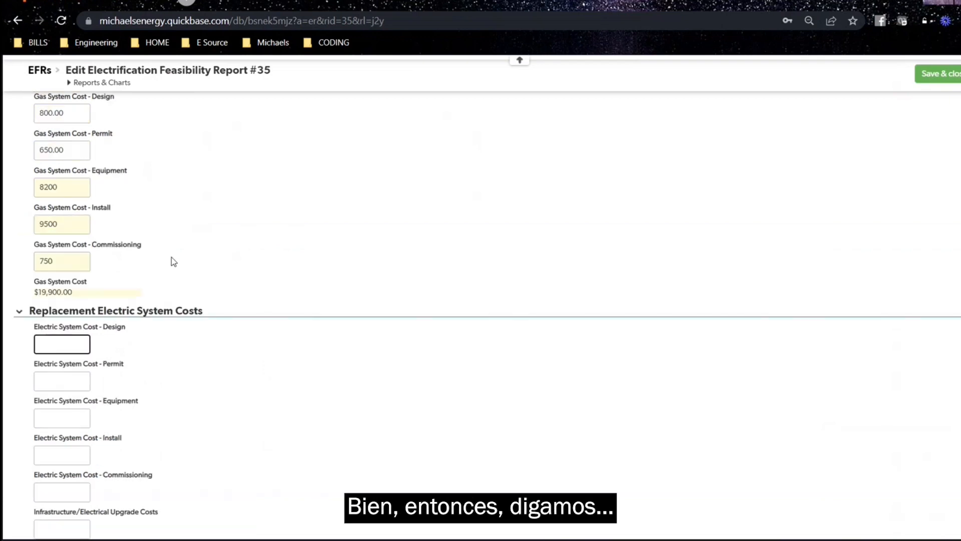
scroll(171, 257, down, 3)
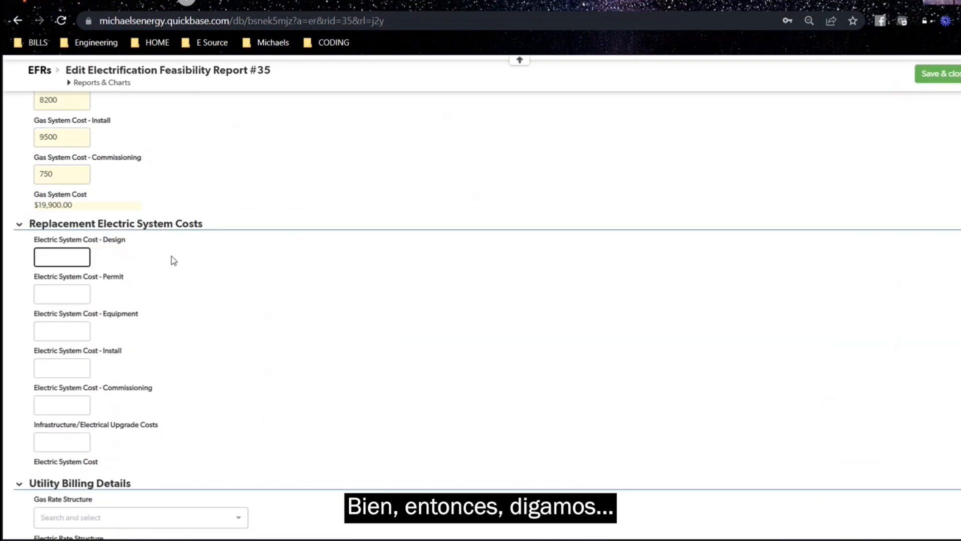
text(2500)
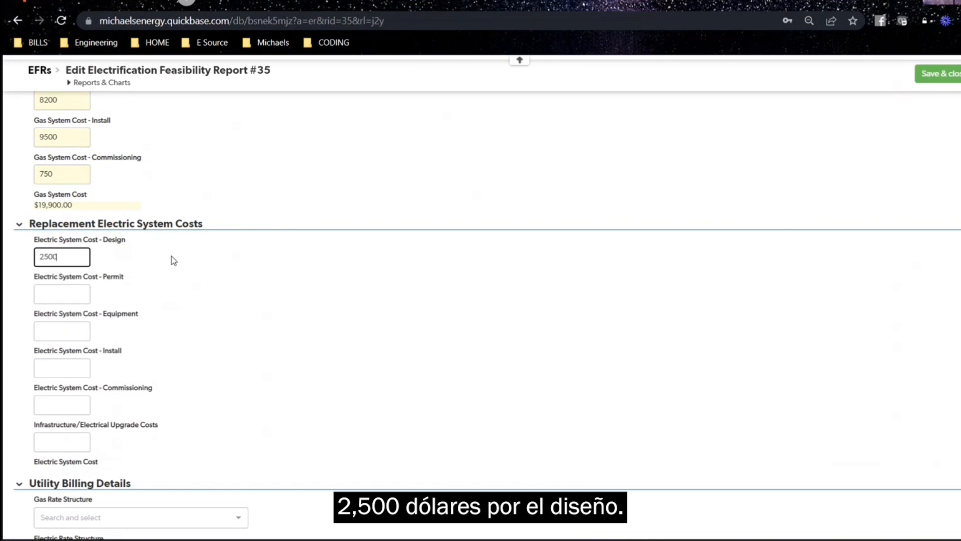
click(172, 256)
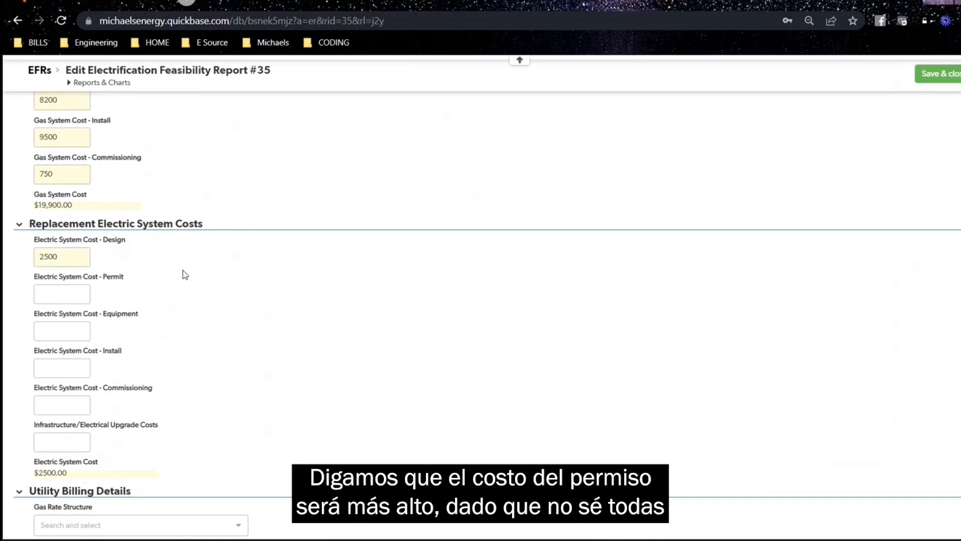
Set the replacement electric system's permit cost to 1100
click(80, 294)
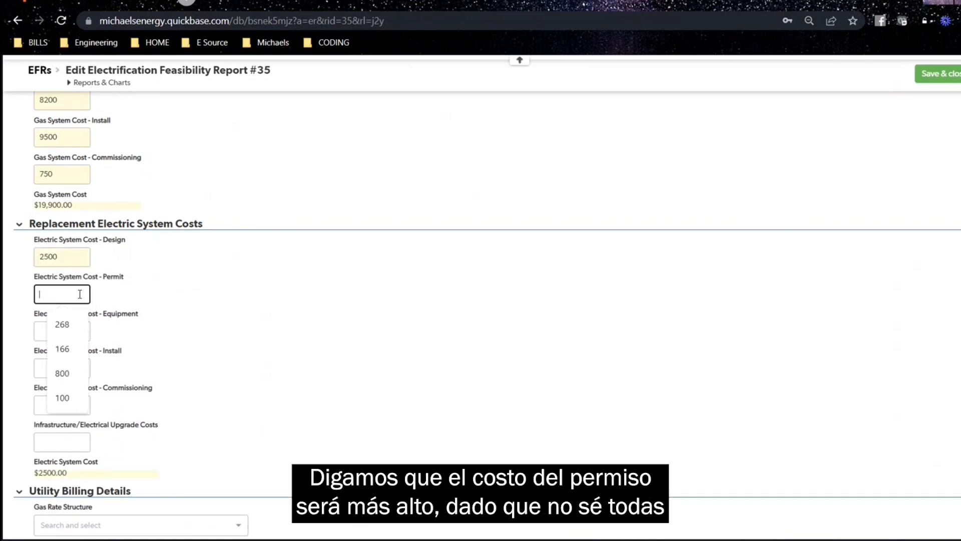
scroll(185, 288, up, 3)
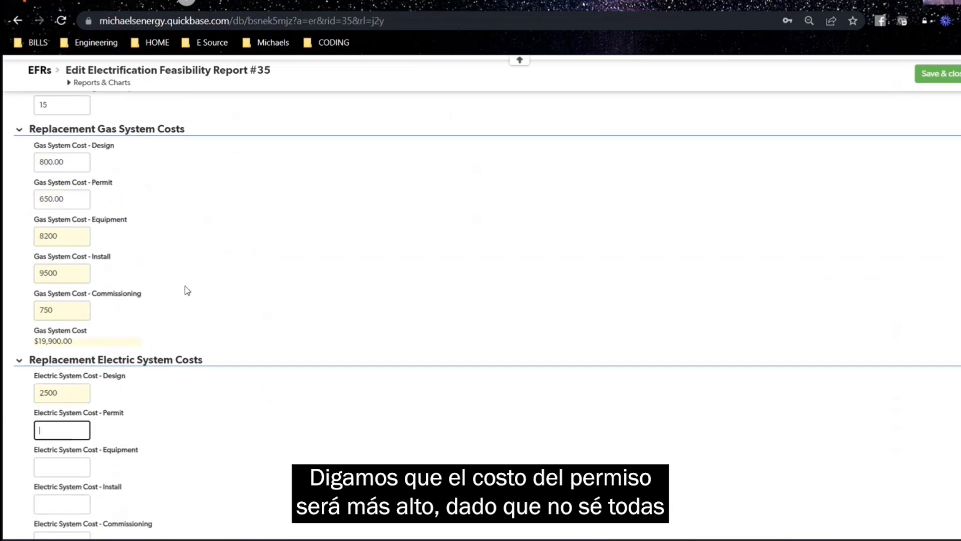
scroll(188, 290, down, 1)
scroll(188, 290, down, 2)
text(11)
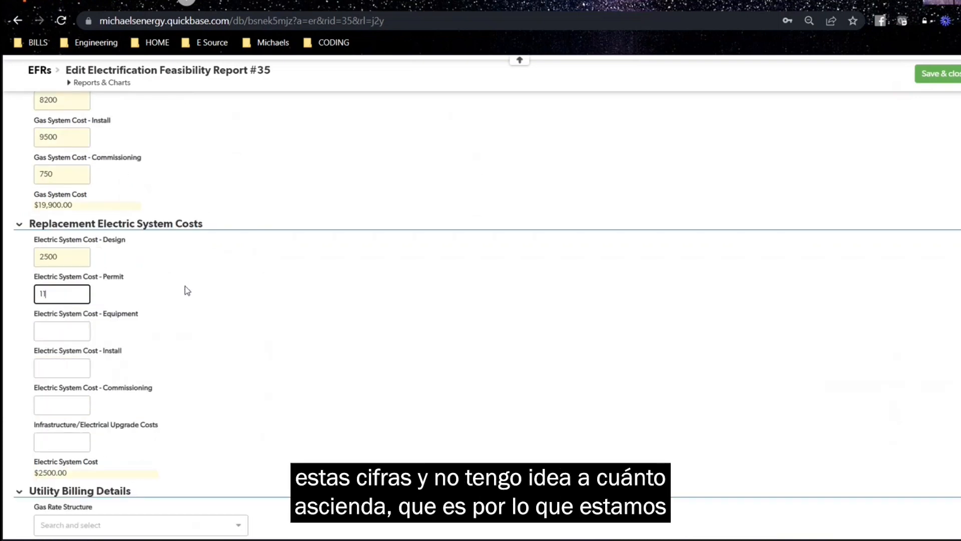
text(00)
click(214, 299)
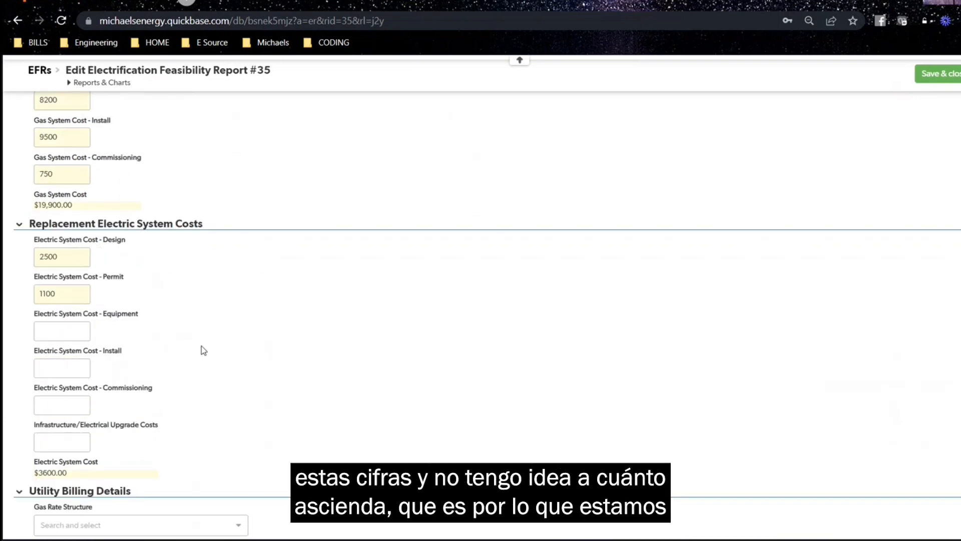
Check the gas system costs for reference and set the replacement electric system's equipment cost to 12500
click(72, 331)
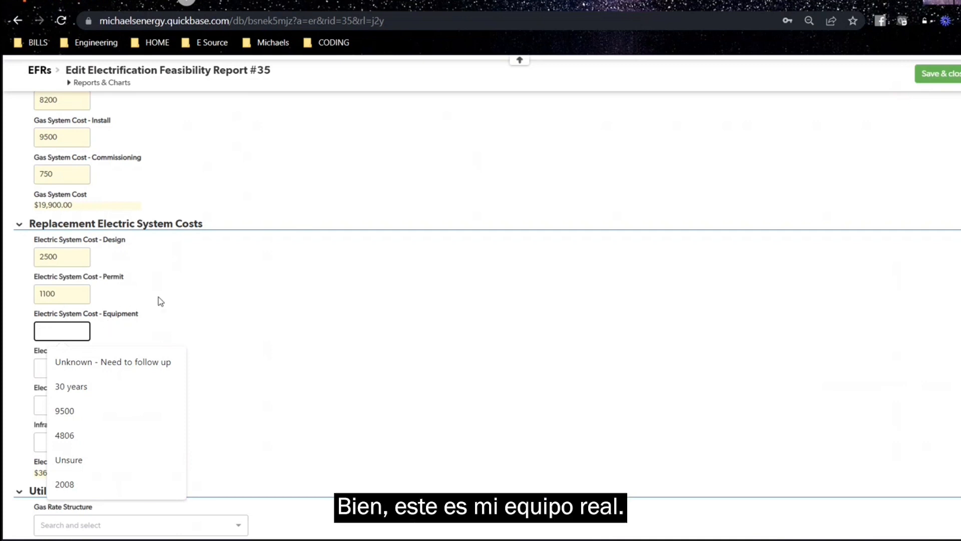
scroll(160, 300, up, 2)
scroll(151, 225, down, 1)
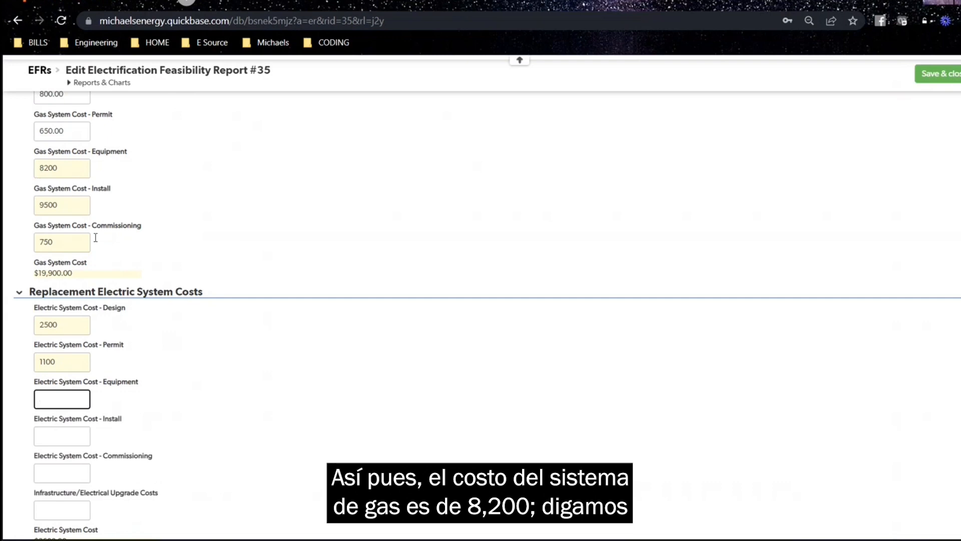
scroll(224, 389, down, 1)
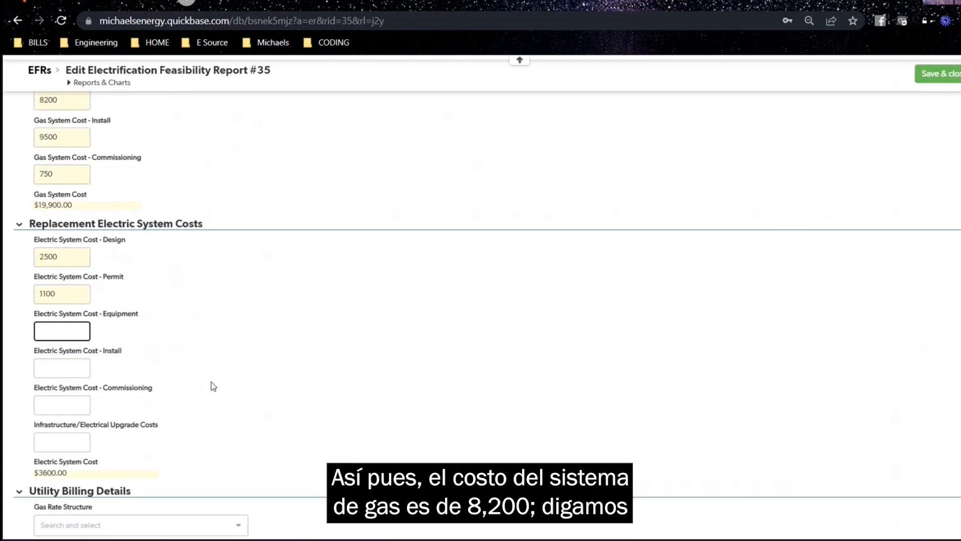
text(125)
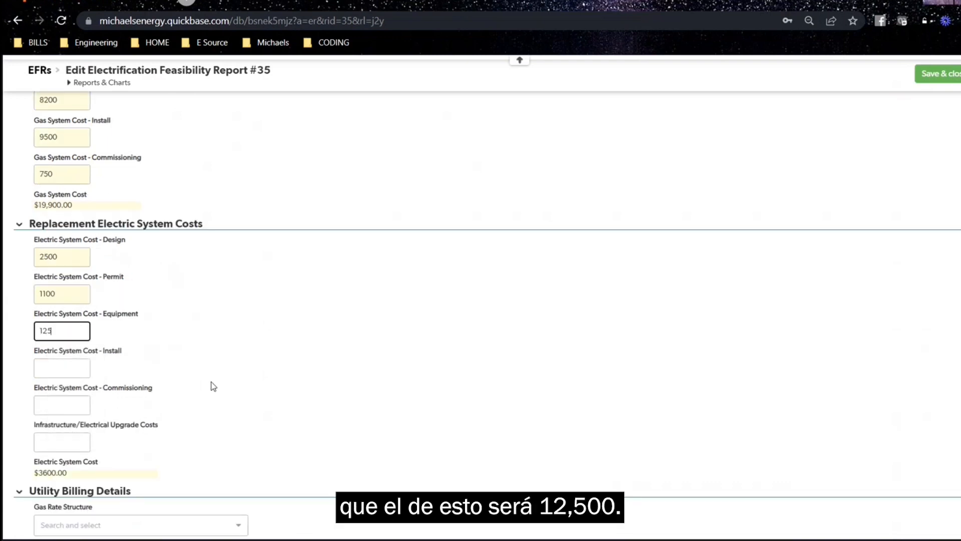
text(00)
key(Tab)
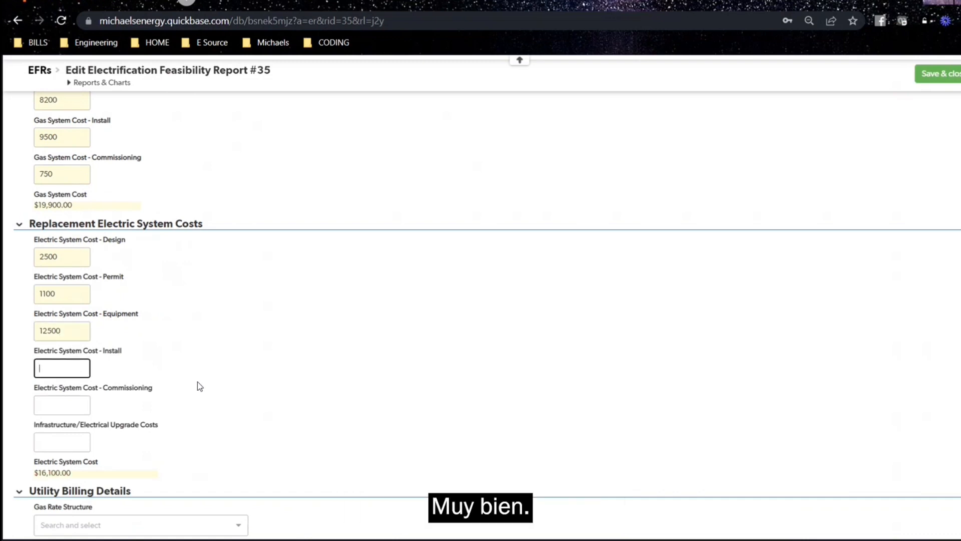
click(67, 330)
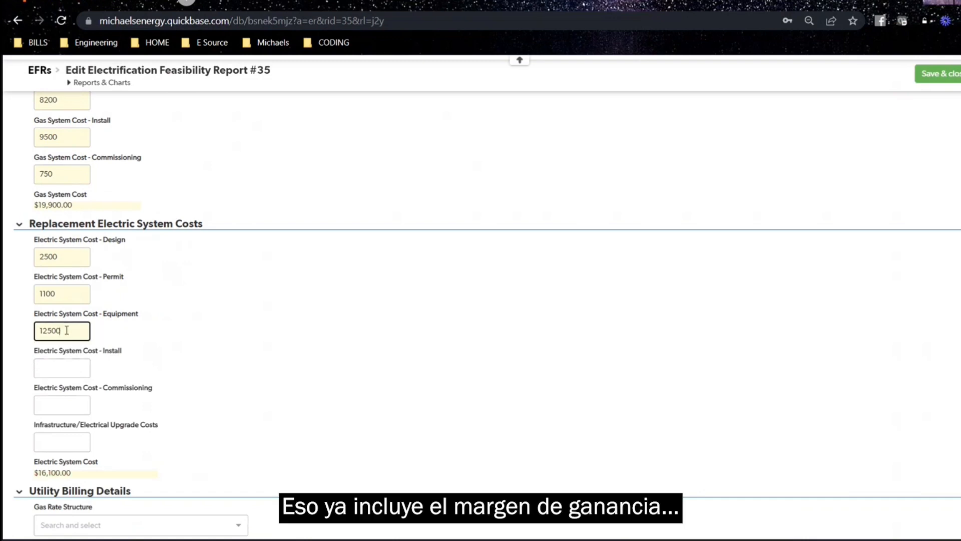
Compare with the gas system costs and set the replacement electric system's install cost to 11000
click(71, 368)
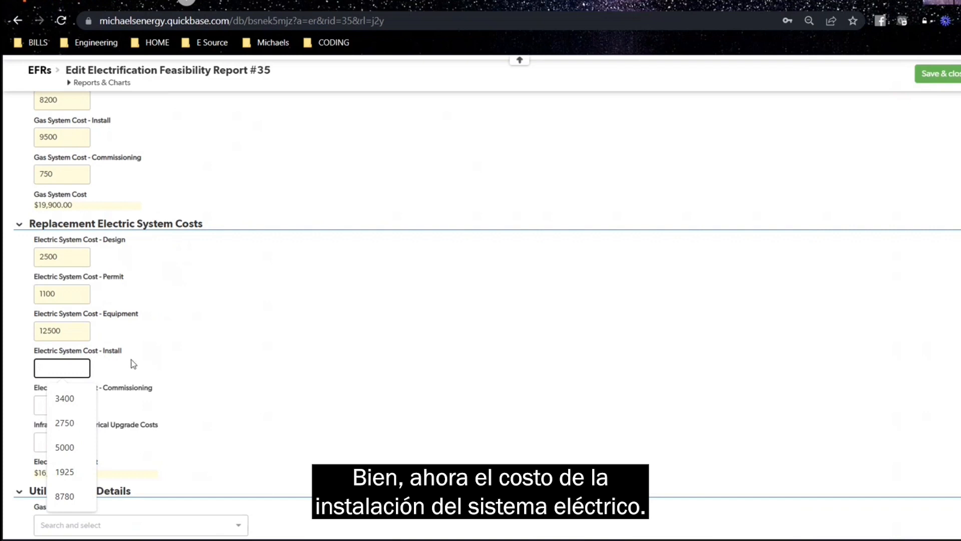
scroll(142, 335, up, 1)
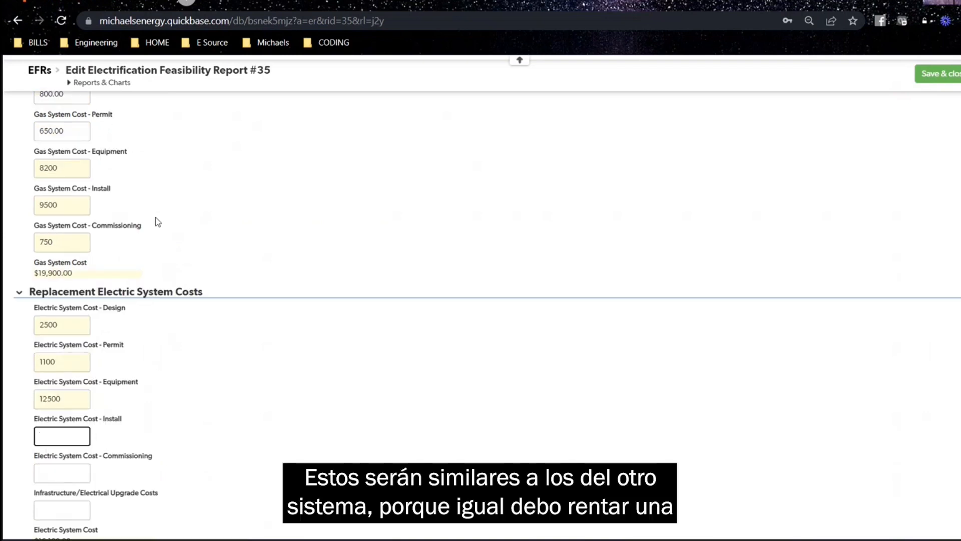
scroll(156, 216, up, 1)
scroll(85, 254, down, 2)
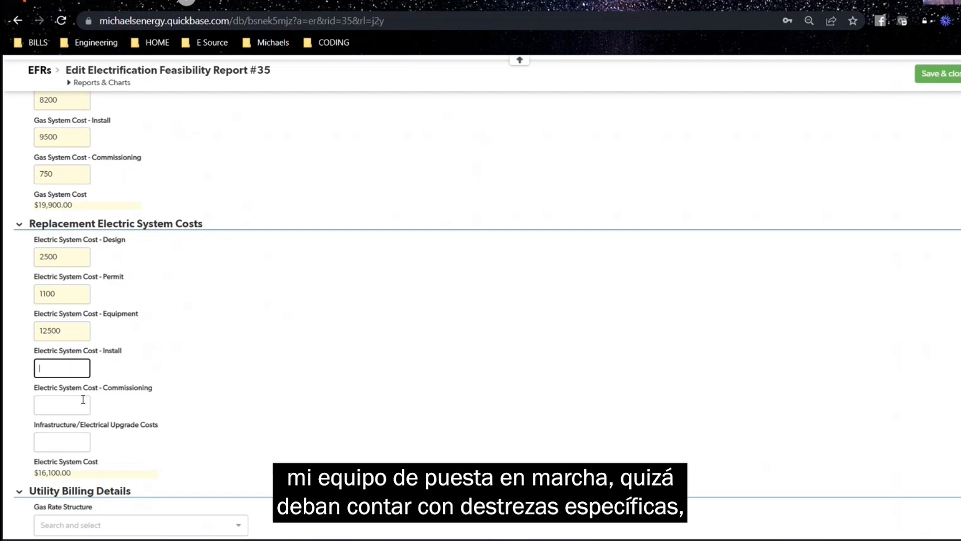
text(110)
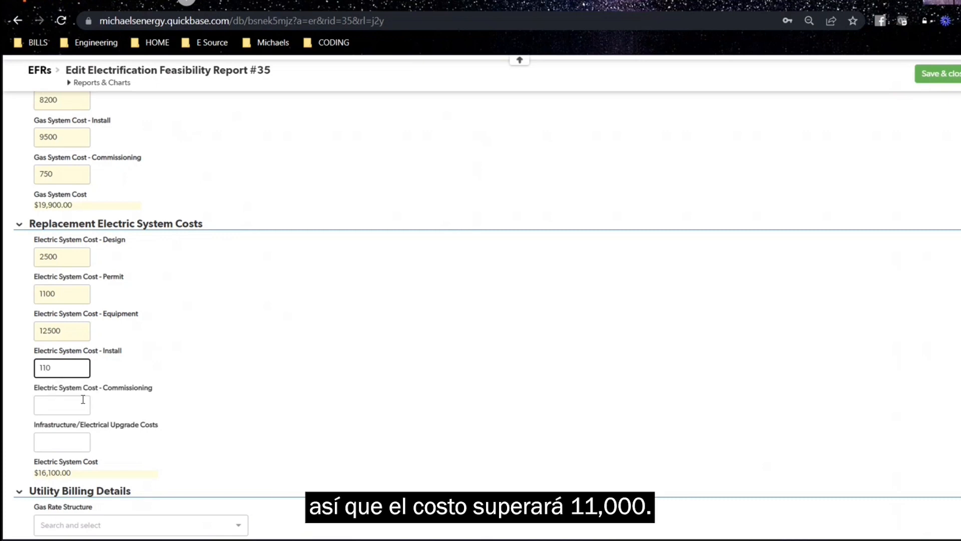
text(00)
Set the replacement electric system's commissioning cost to 3500
click(83, 399)
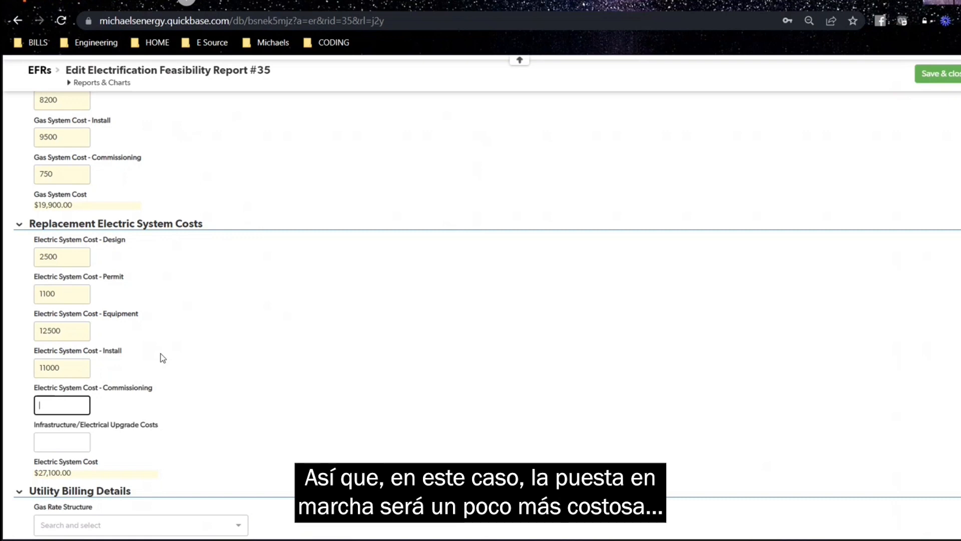
text(3500)
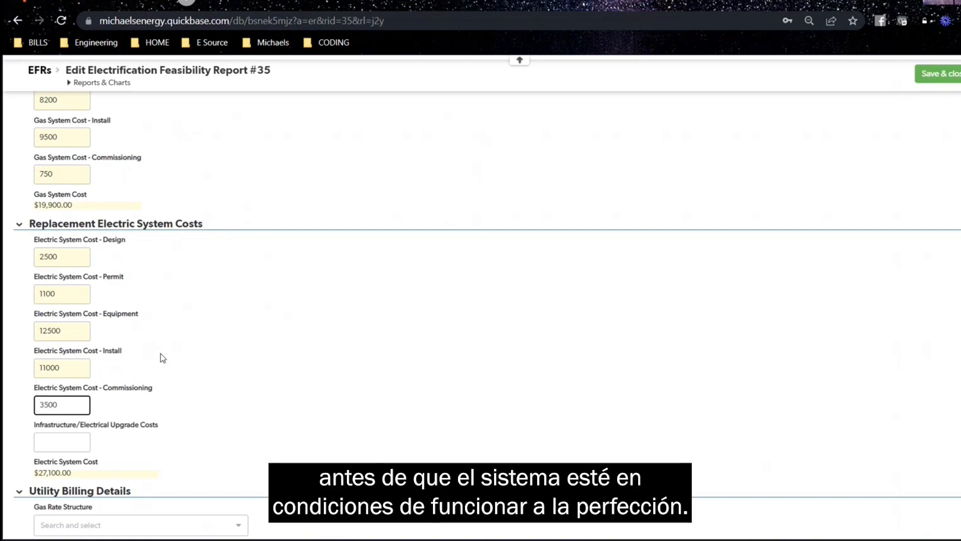
click(202, 402)
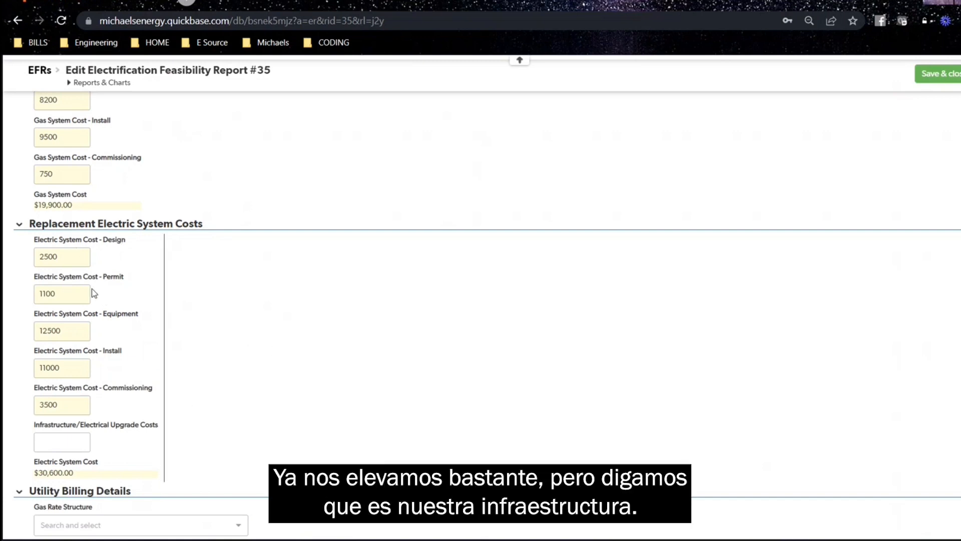
Set the infrastructure/electrical upgrade cost to 4500 and compare the gas and electric replacement system costs
scroll(109, 317, down, 1)
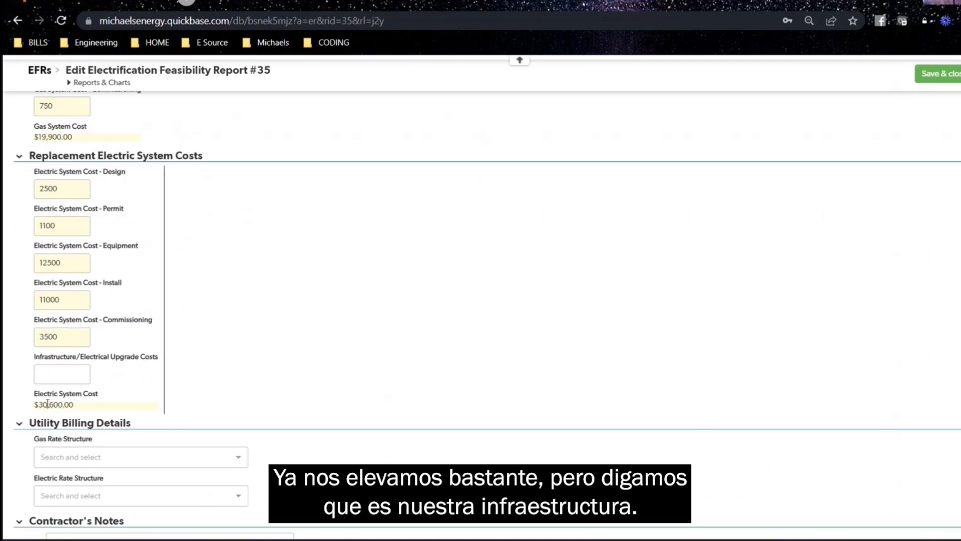
click(53, 374)
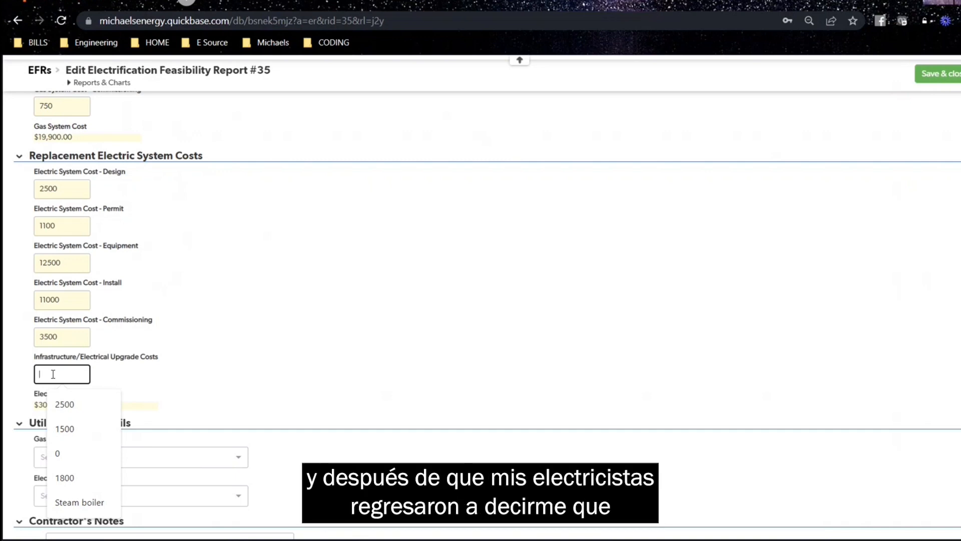
text(4500)
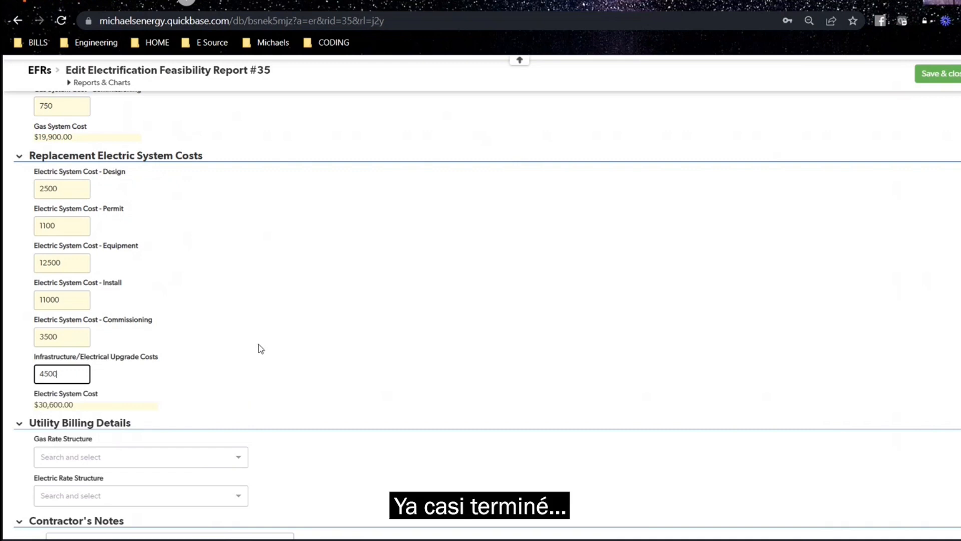
click(312, 355)
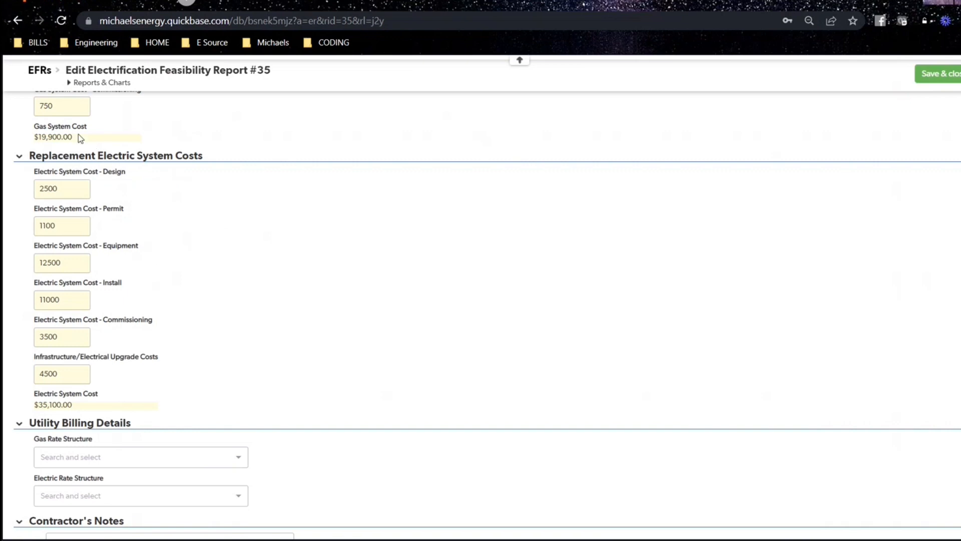
scroll(169, 292, up, 2)
scroll(172, 295, up, 3)
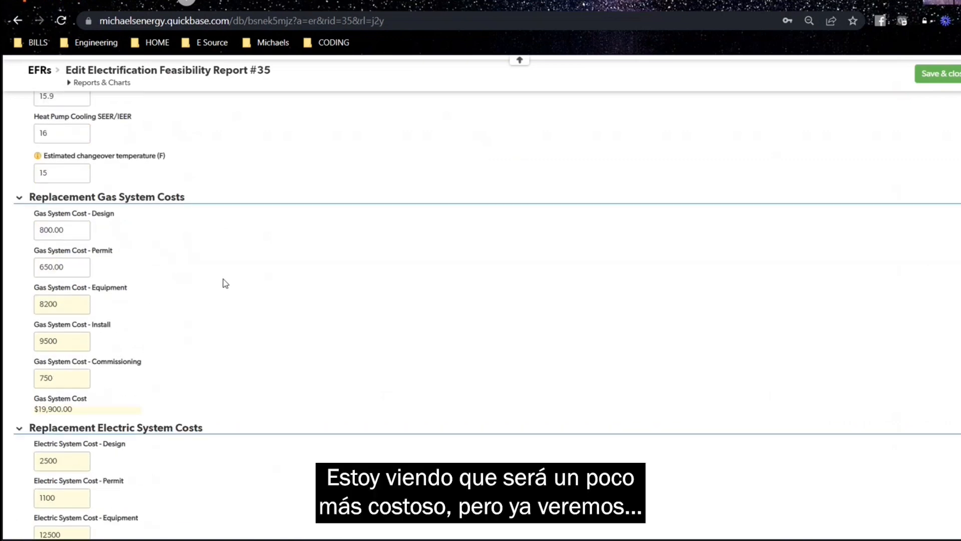
scroll(733, 231, down, 2)
scroll(387, 231, down, 4)
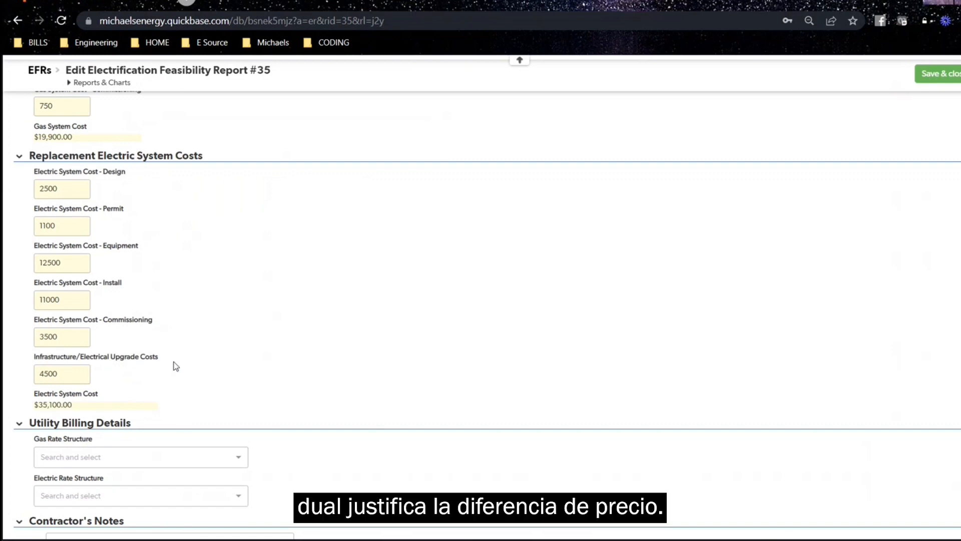
Set the gas rate structure in the utility billing details to Large Commercial (>5,000 Dth annual usage)
scroll(183, 345, down, 2)
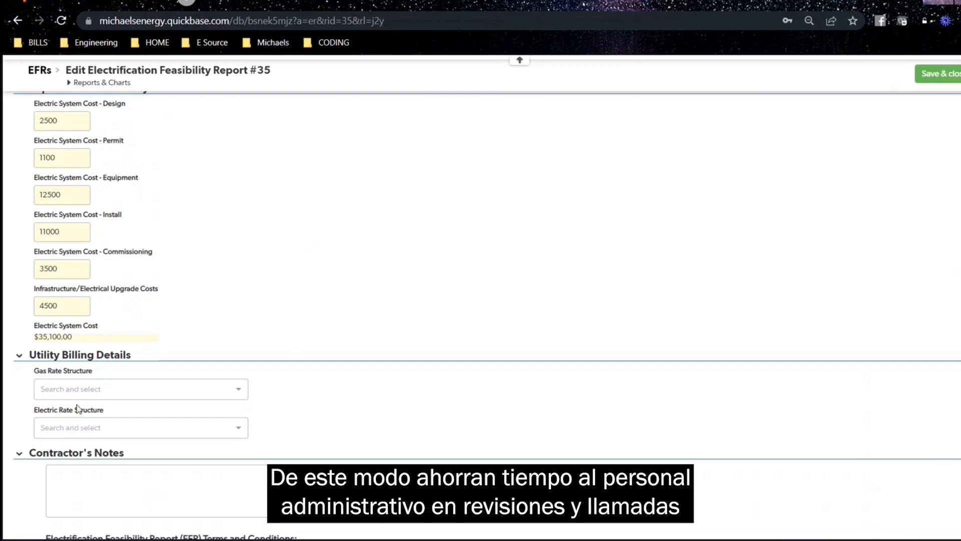
click(108, 393)
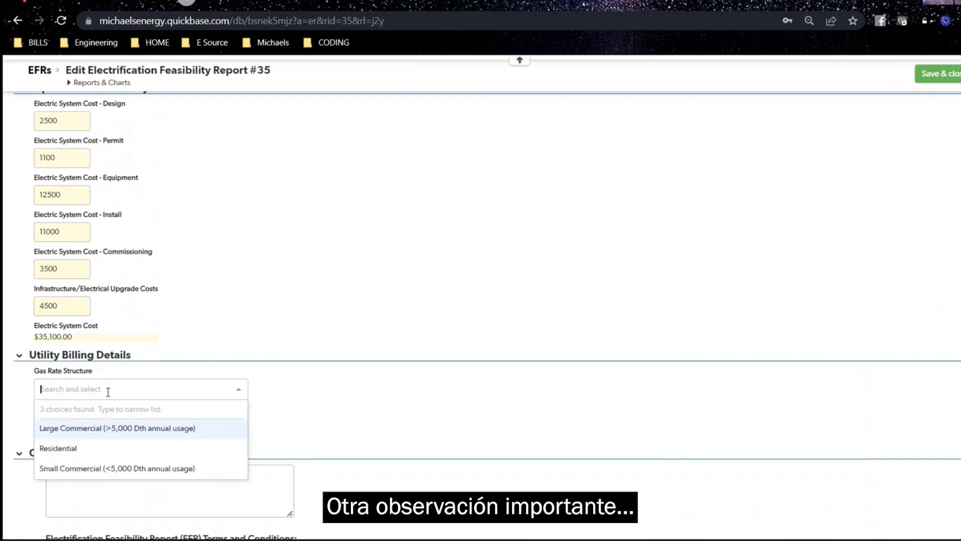
click(388, 404)
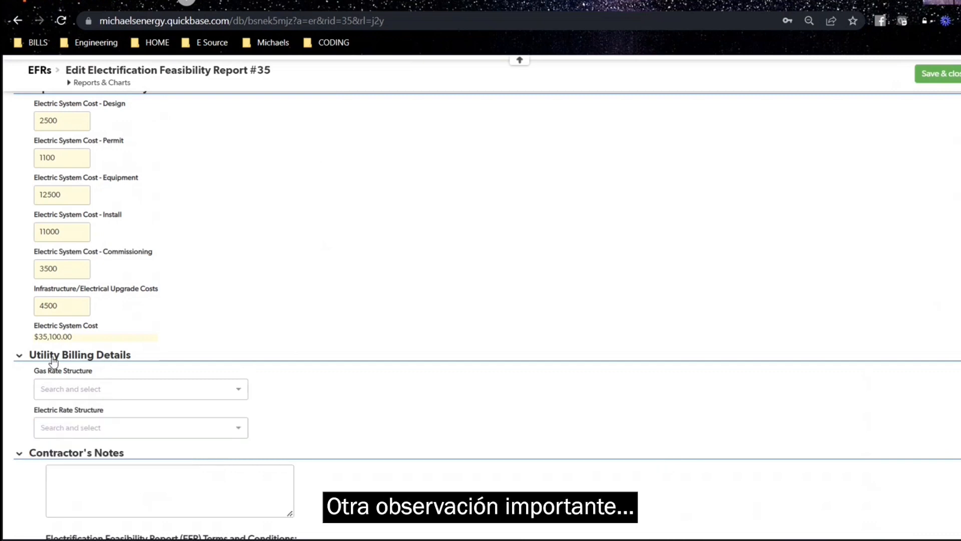
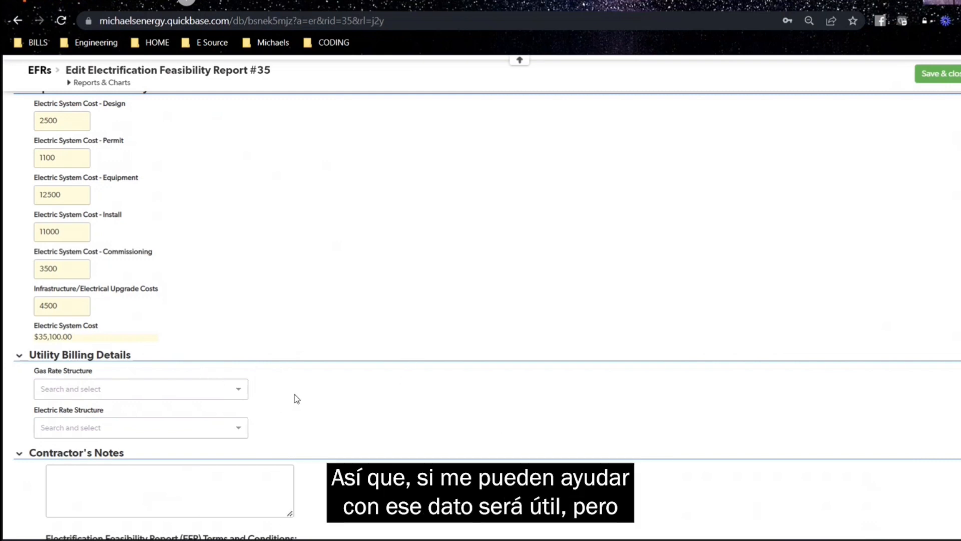
click(200, 389)
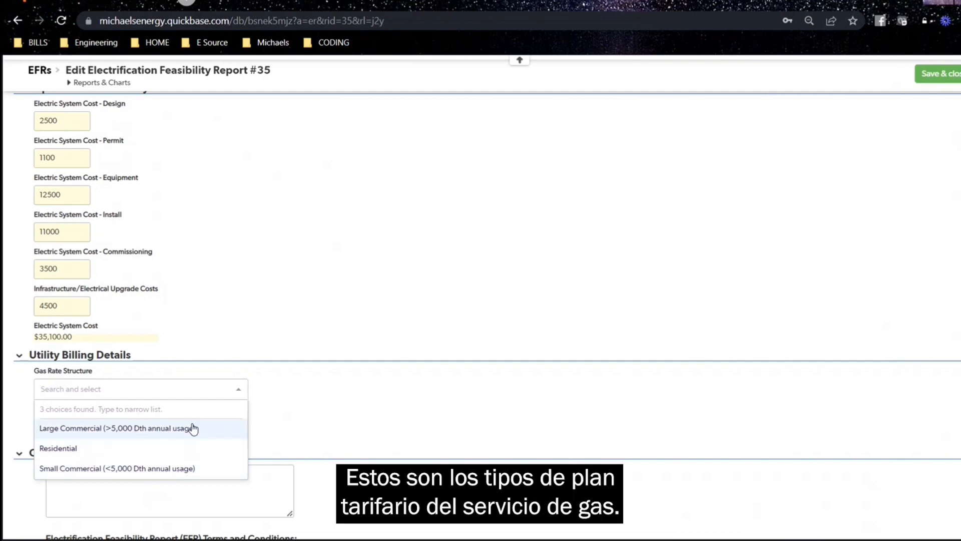
click(159, 430)
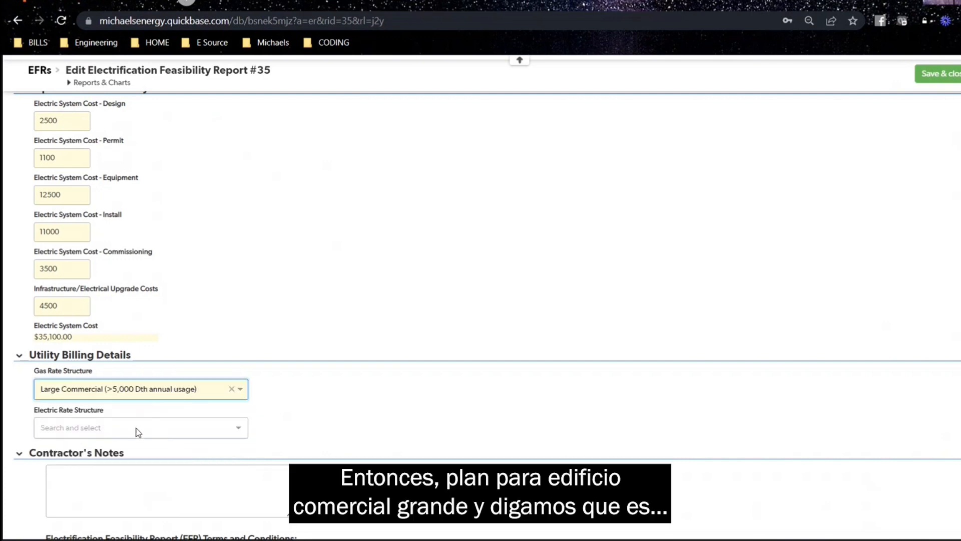
Set the electric rate structure in the utility billing details to Small Commercial Time of Use (<50 kW)
click(136, 428)
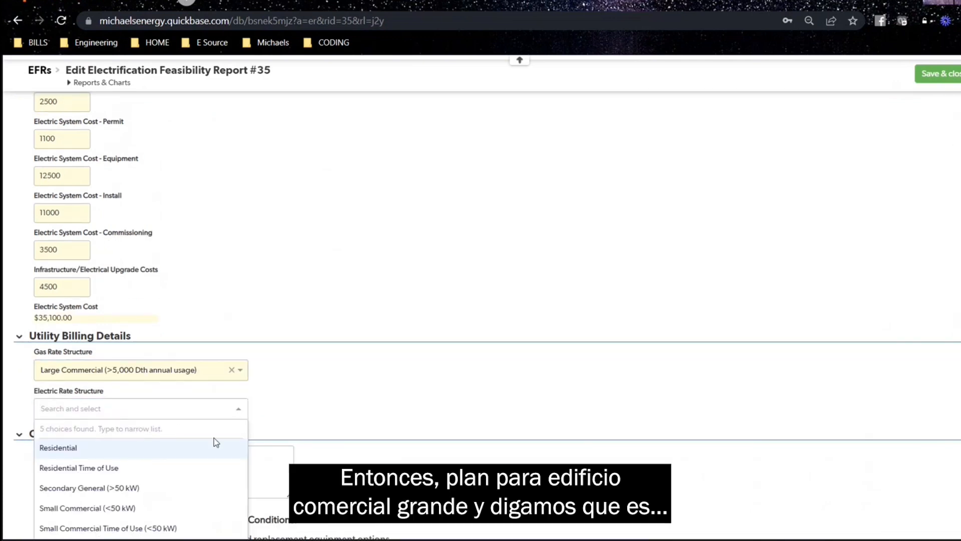
scroll(187, 499, down, 1)
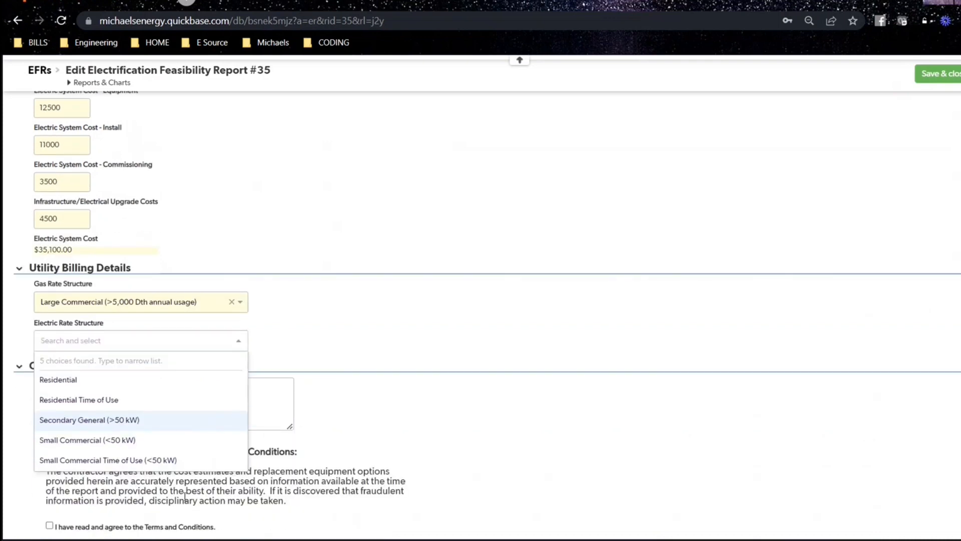
scroll(177, 434, down, 1)
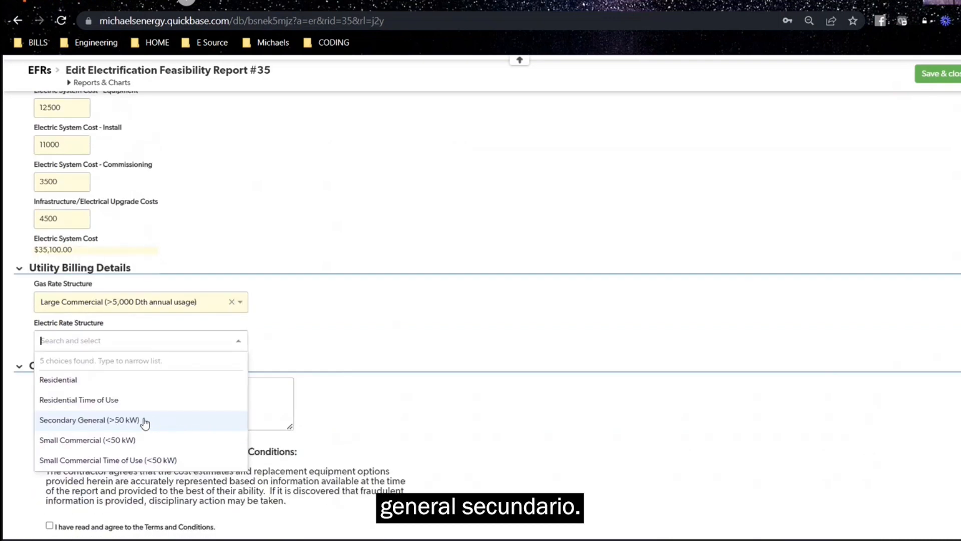
click(134, 460)
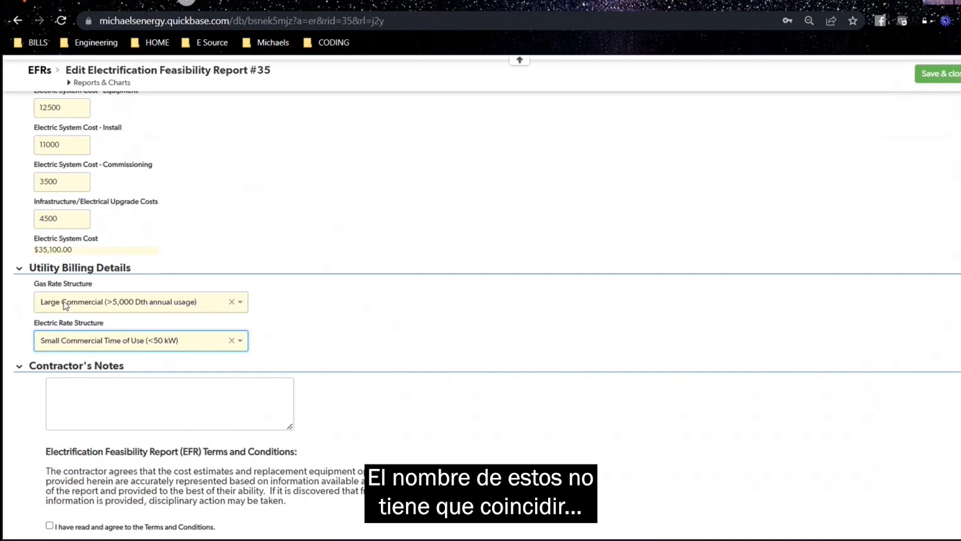
click(331, 329)
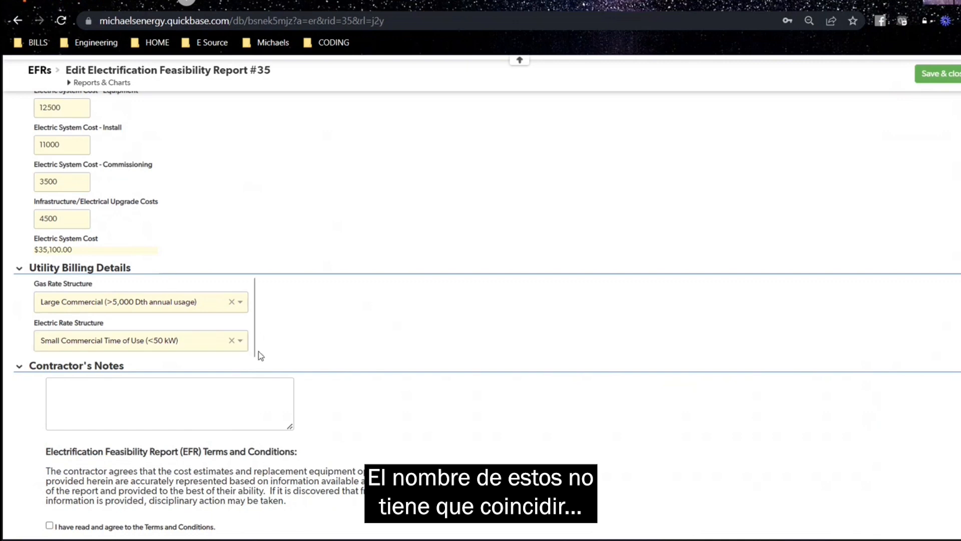
click(133, 398)
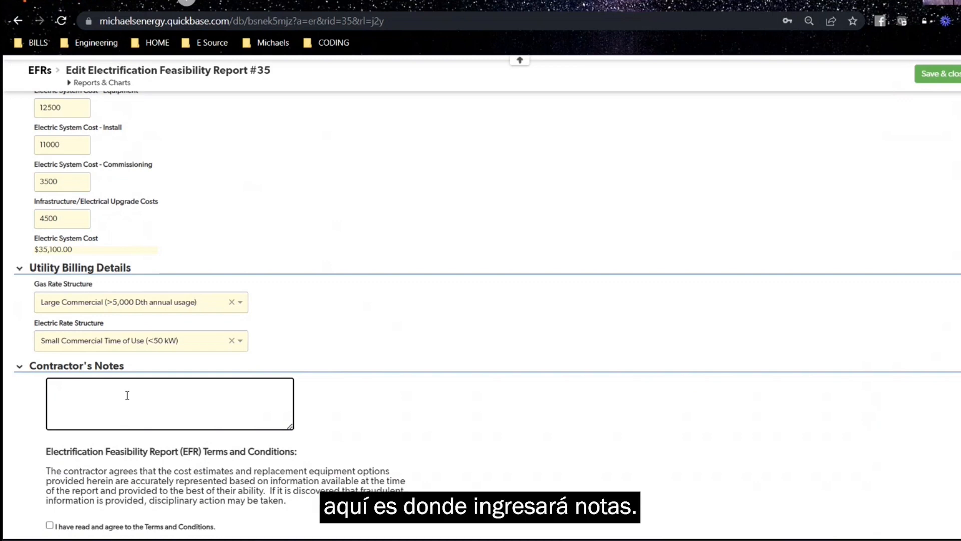
text(Windows were s)
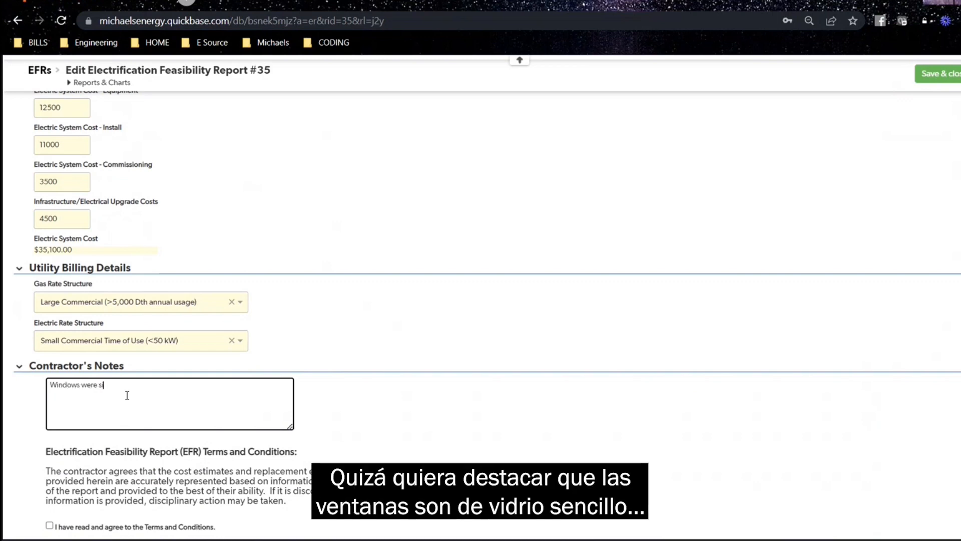
text(ingle pane and)
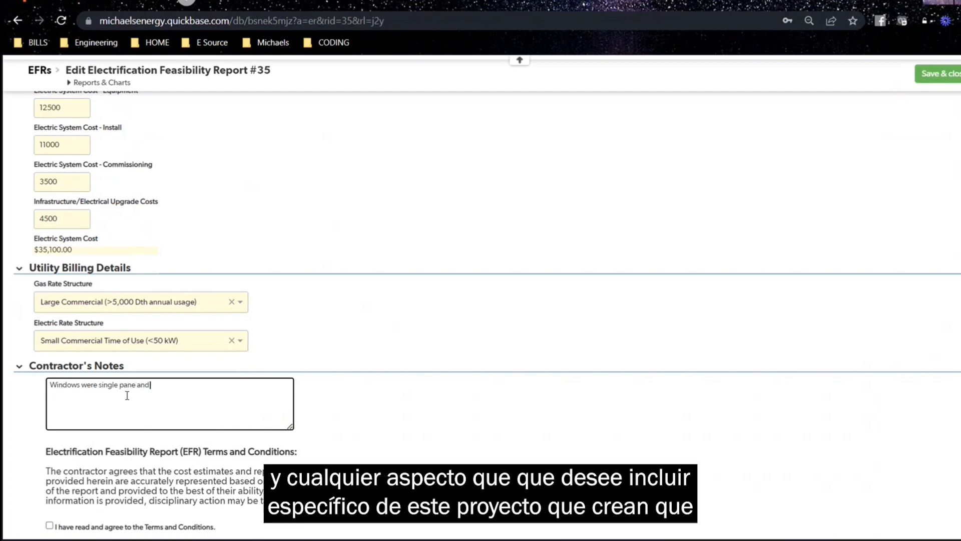
text( may)
key(BackSpace)
key(BackSpace)
key(BackSpace)
key(BackSpace)
key(ctrl+a)
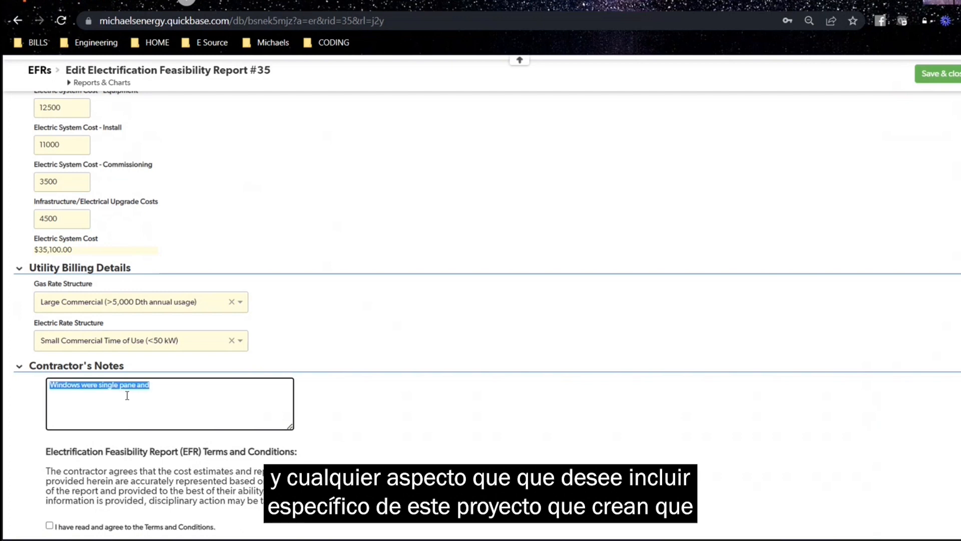
key(BackSpace)
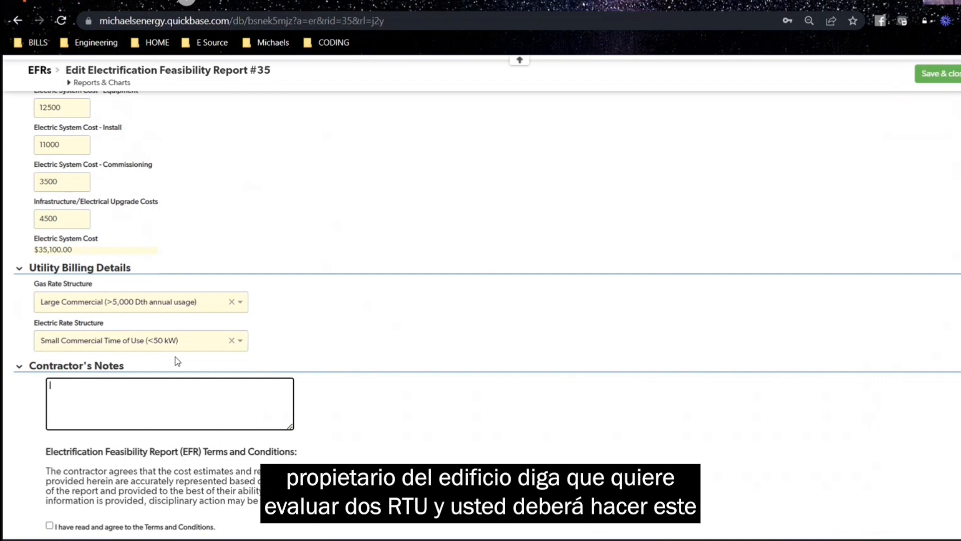
Enter the unit identifier "RTU #3" as the first line of the contractor's notes
scroll(187, 214, up, 3)
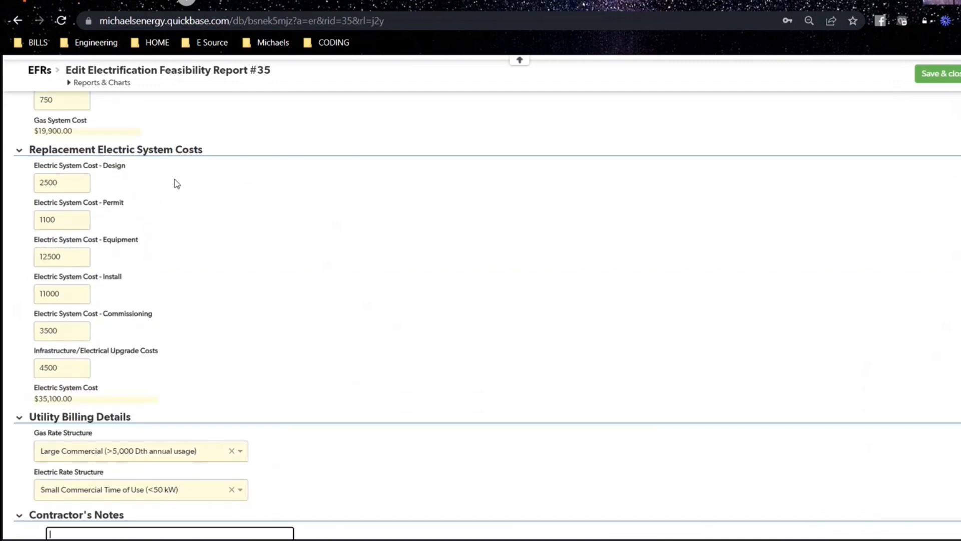
scroll(120, 365, down, 3)
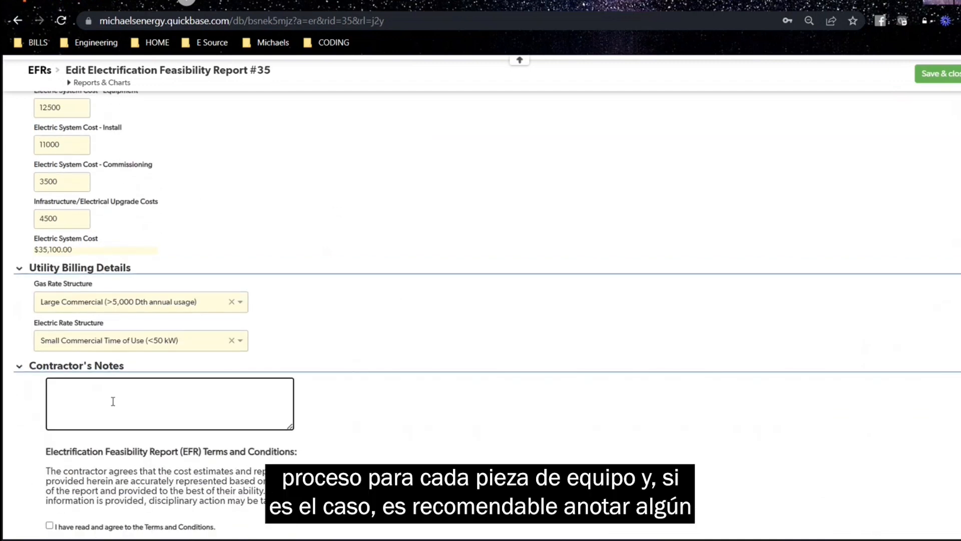
click(111, 405)
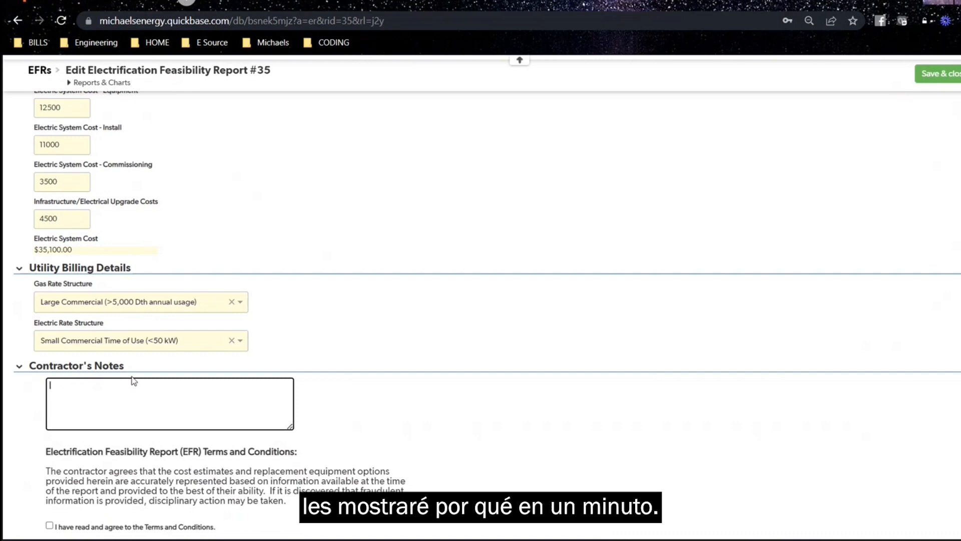
text(This)
key(BackSpace)
key(BackSpace)
key(BackSpace)
key(BackSpace)
text(R)
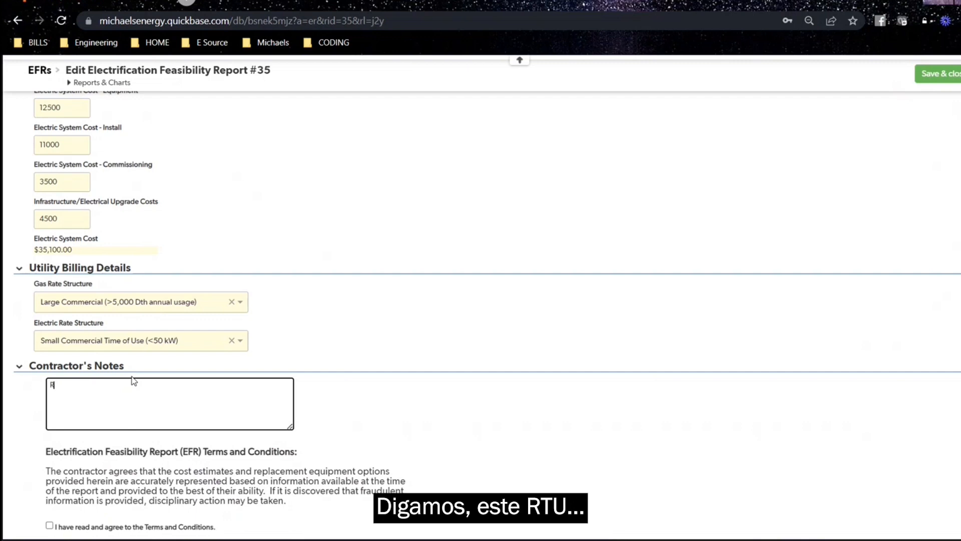
text(TU #)
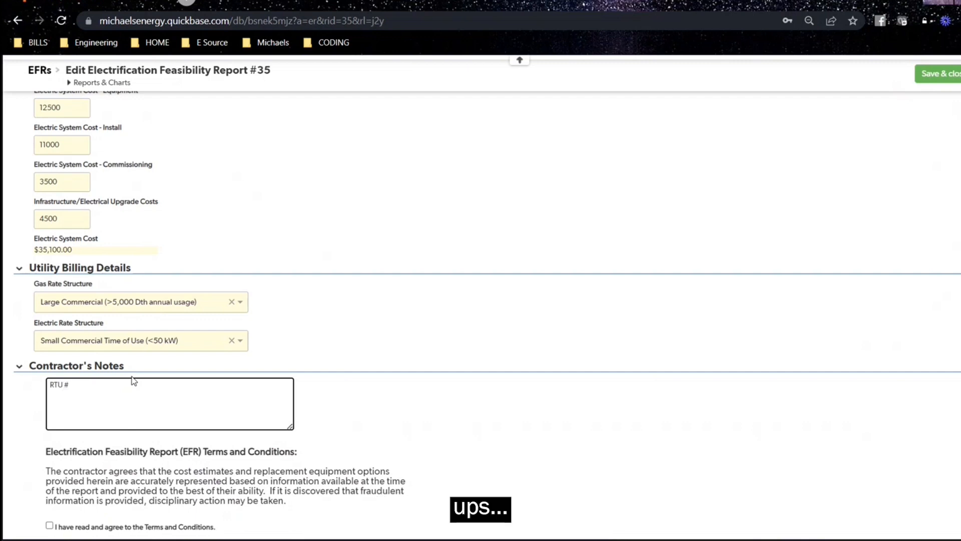
text(3)
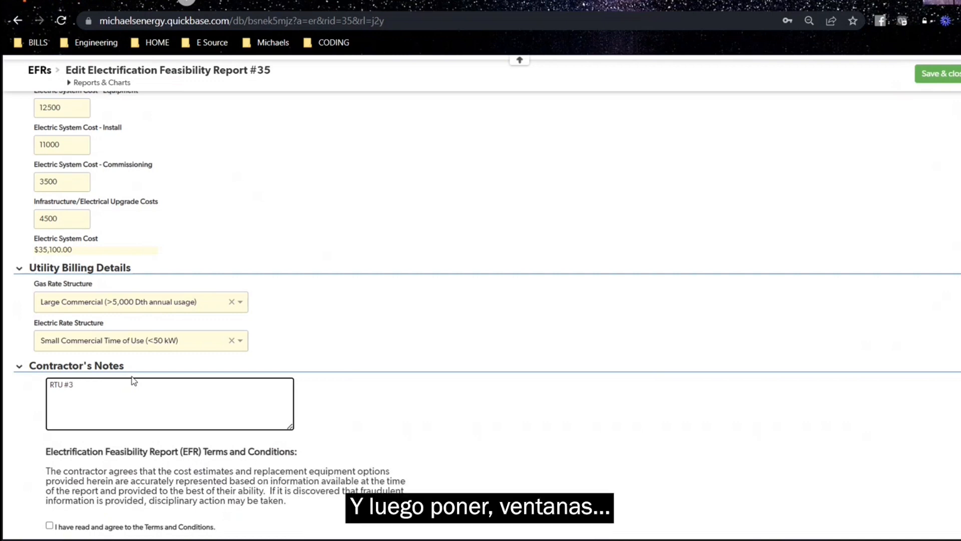
key(Return)
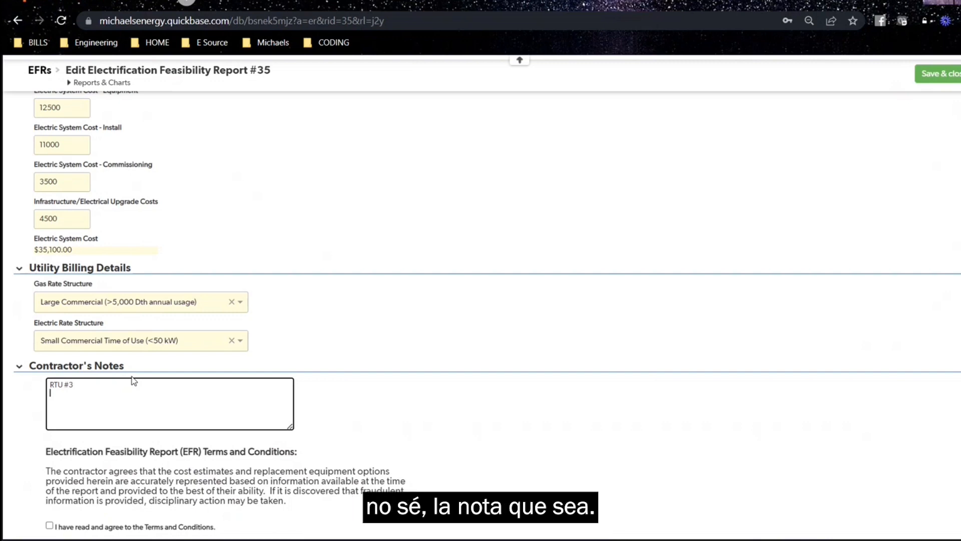
text(Win)
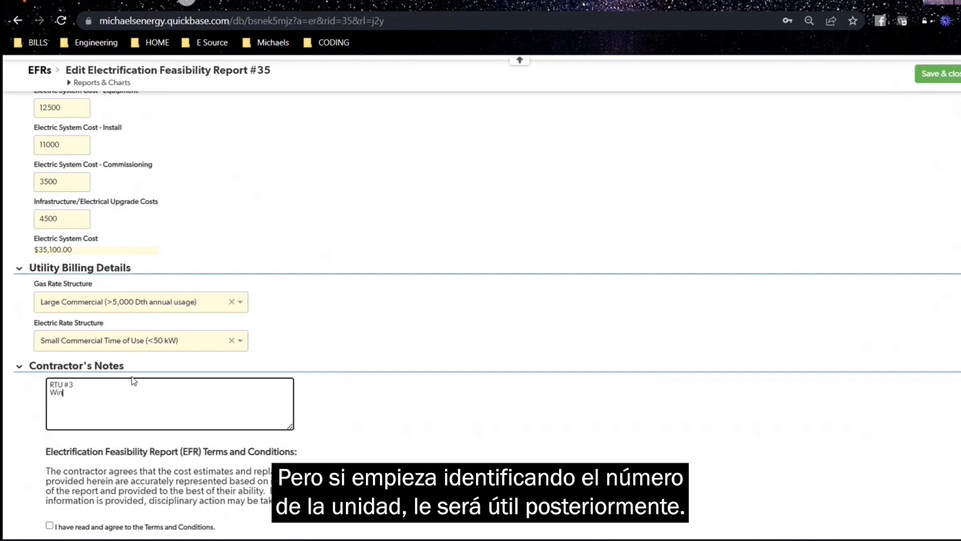
text(dows appear)
key(BackSpace)
key(BackSpace)
key(BackSpace)
key(BackSpace)
key(BackSpace)
key(BackSpace)
key(BackSpace)
key(BackSpace)
key(BackSpace)
key(BackSpace)
key(BackSpace)
key(BackSpace)
key(BackSpace)
key(BackSpace)
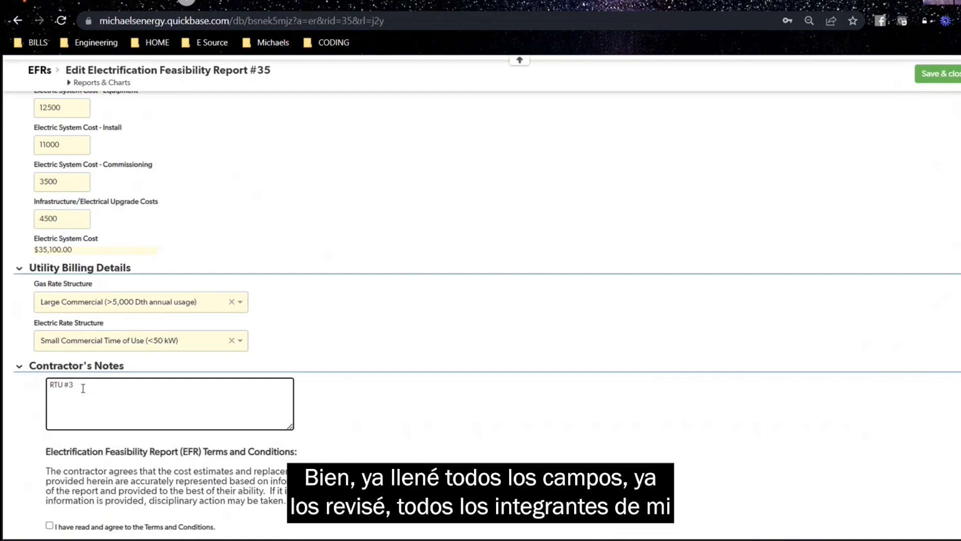
Add a second line reading "sdfs" to the contractor's notes
key(Return)
text(sdfs)
scroll(468, 441, down, 2)
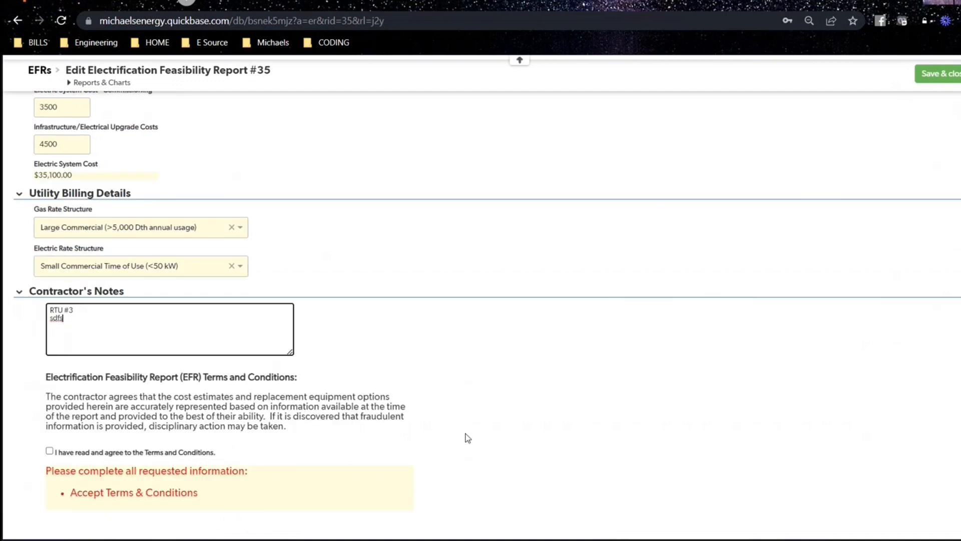
Review the report's entries from the costs back to the facility info, and accept the EFR Terms and Conditions
scroll(491, 284, up, 12)
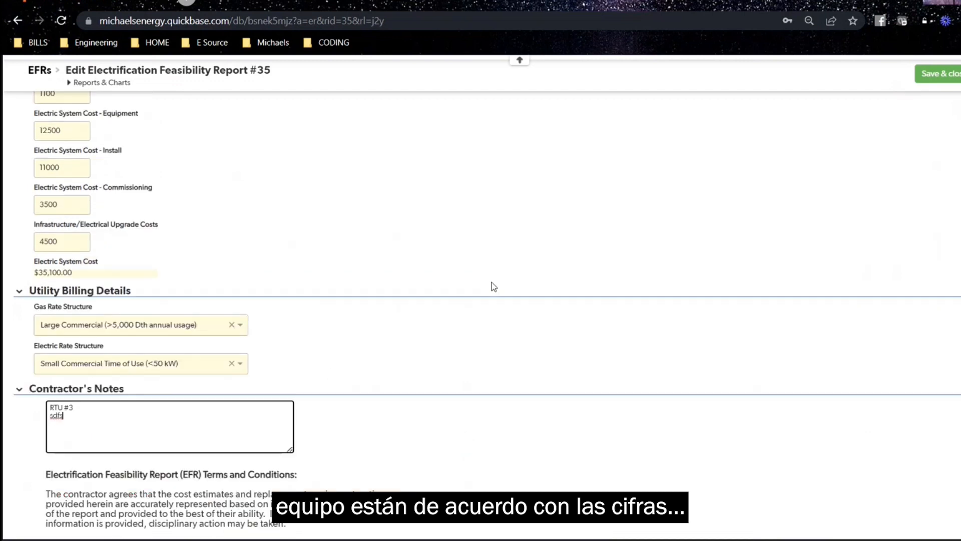
scroll(401, 228, up, 8)
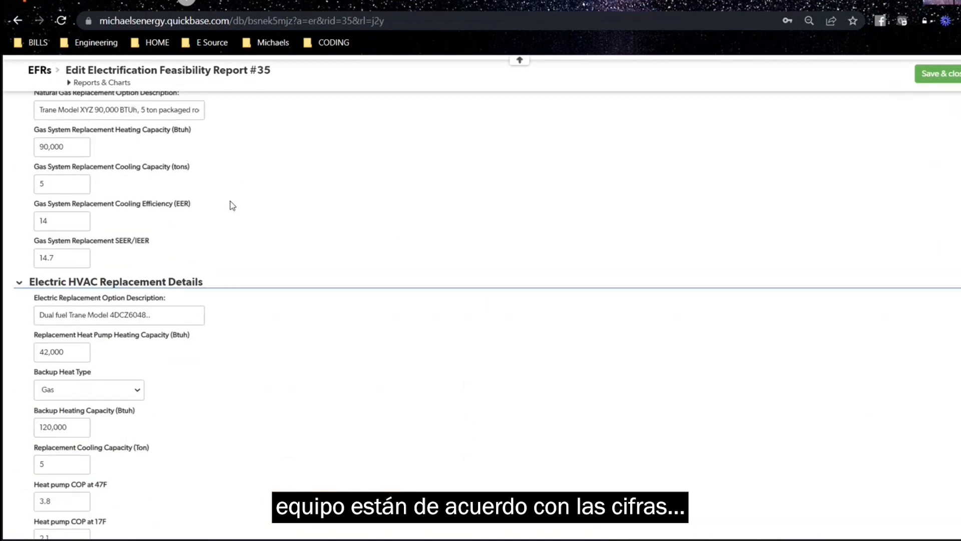
scroll(187, 192, up, 5)
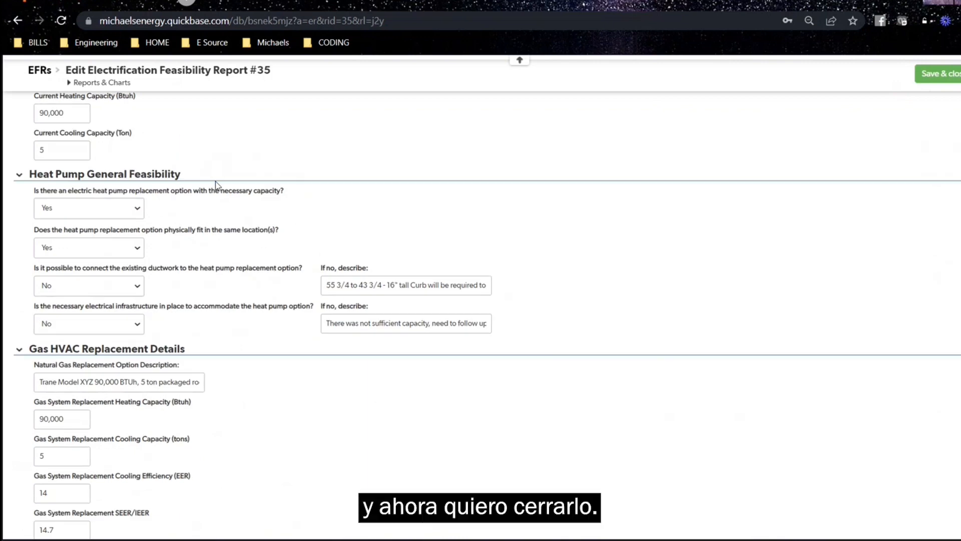
scroll(159, 192, up, 8)
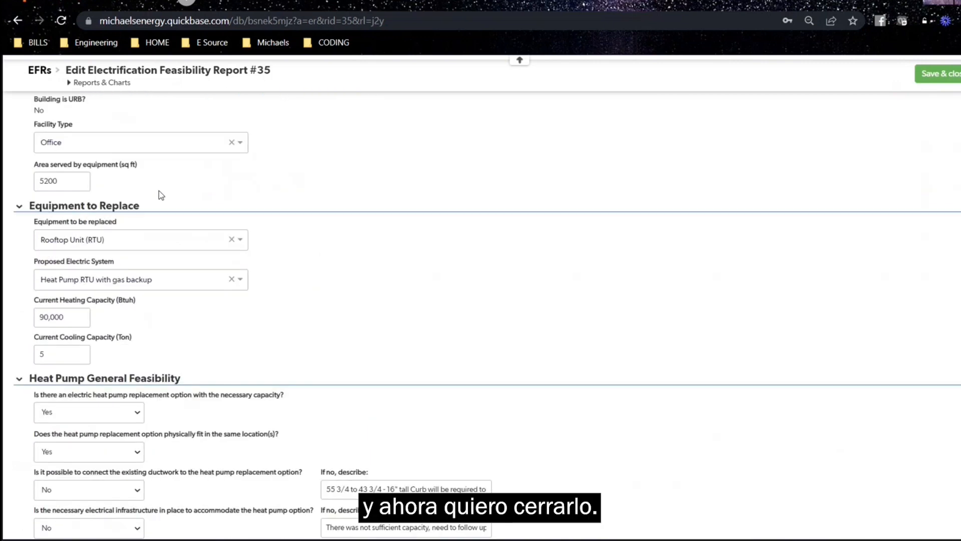
scroll(161, 195, down, 20)
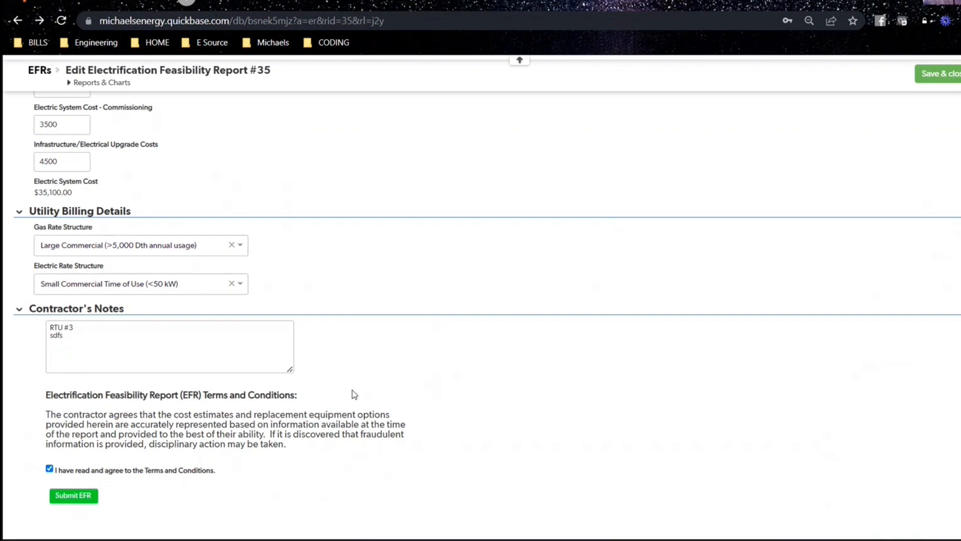
Look back over the report up to its contractor and facility info, and save and close it
scroll(397, 362, up, 15)
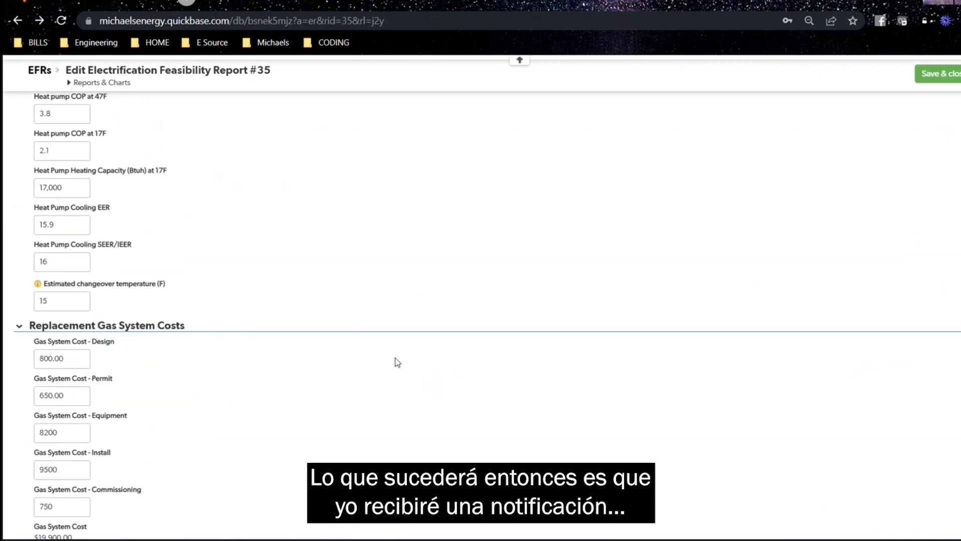
scroll(395, 358, up, 4)
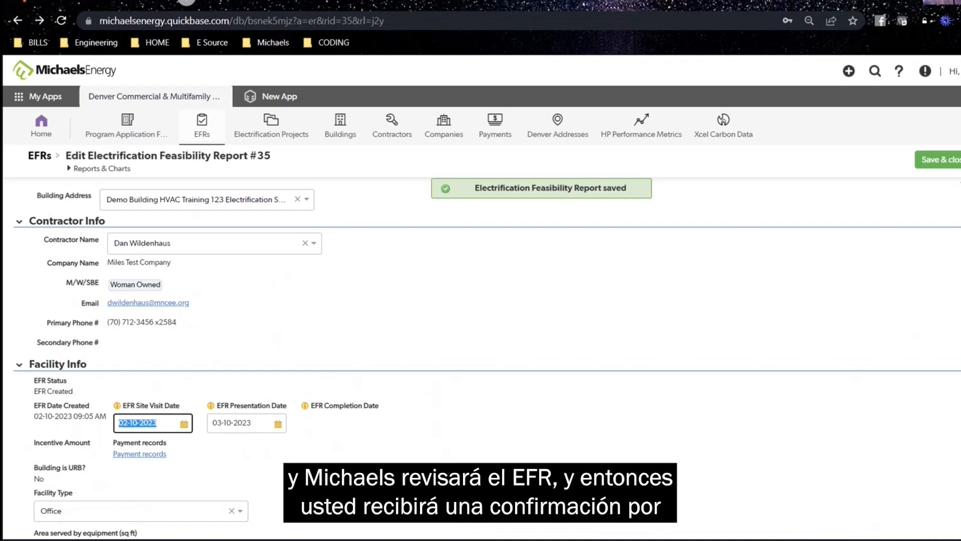
scroll(313, 322, down, 5)
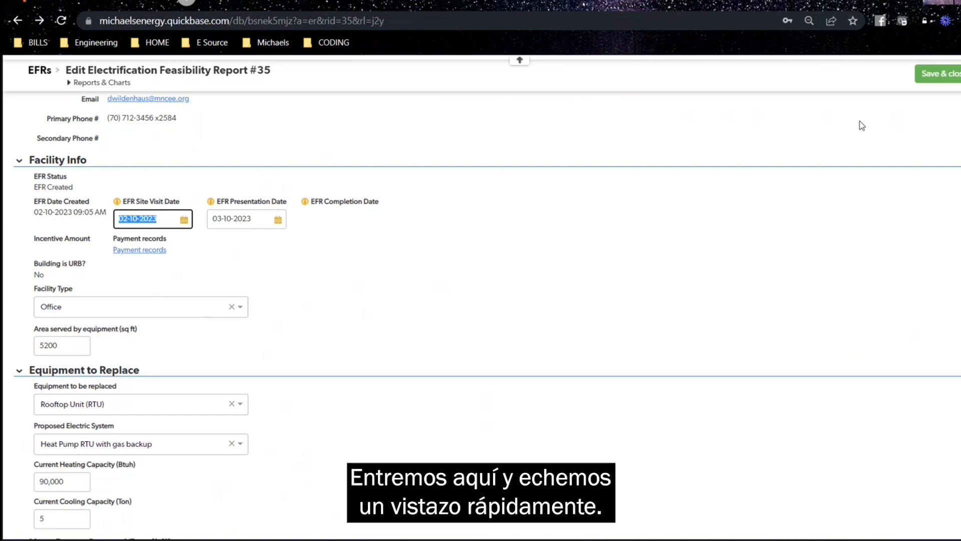
click(930, 81)
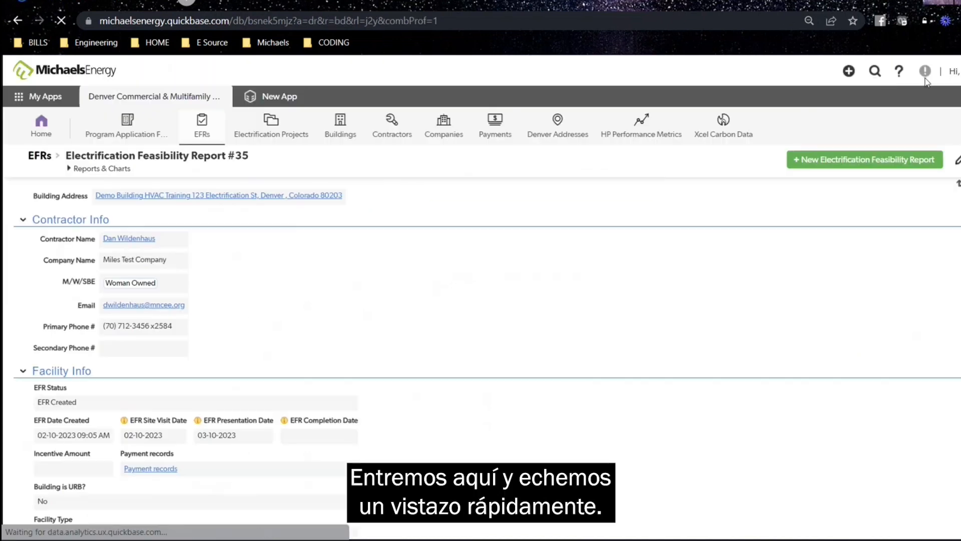
View the Demo Building HVAC Training building record and check the contractor's notes in its list of Electrification Feasibility Reports
click(340, 126)
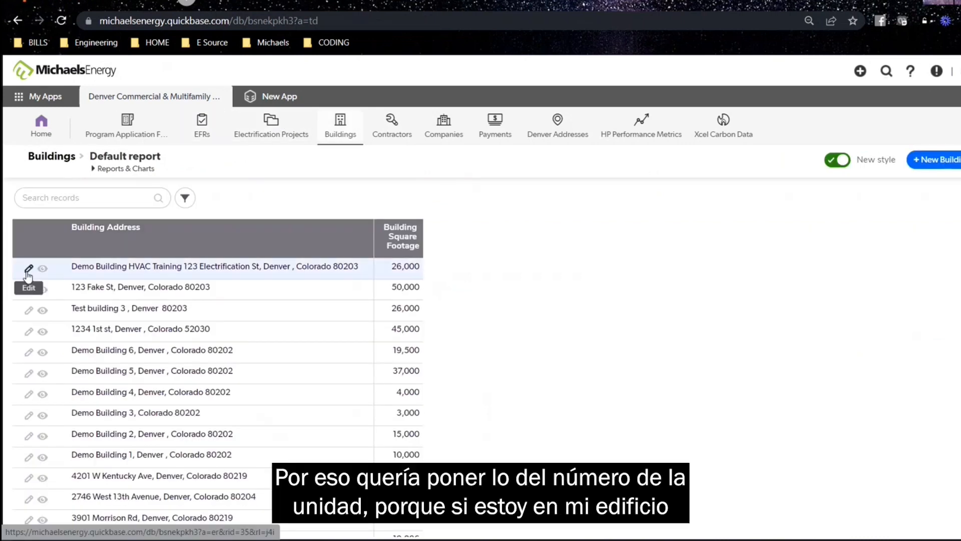
click(43, 269)
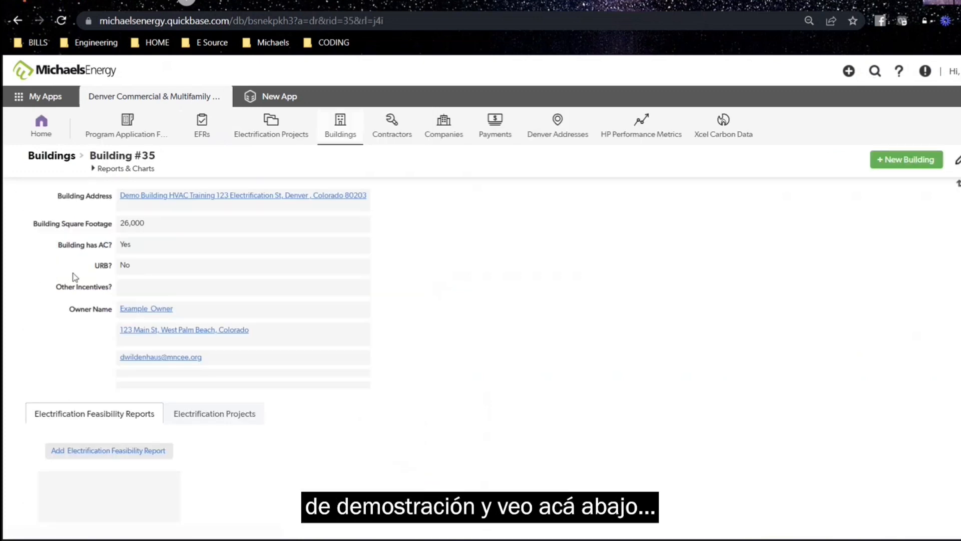
scroll(501, 263, down, 2)
scroll(501, 262, up, 1)
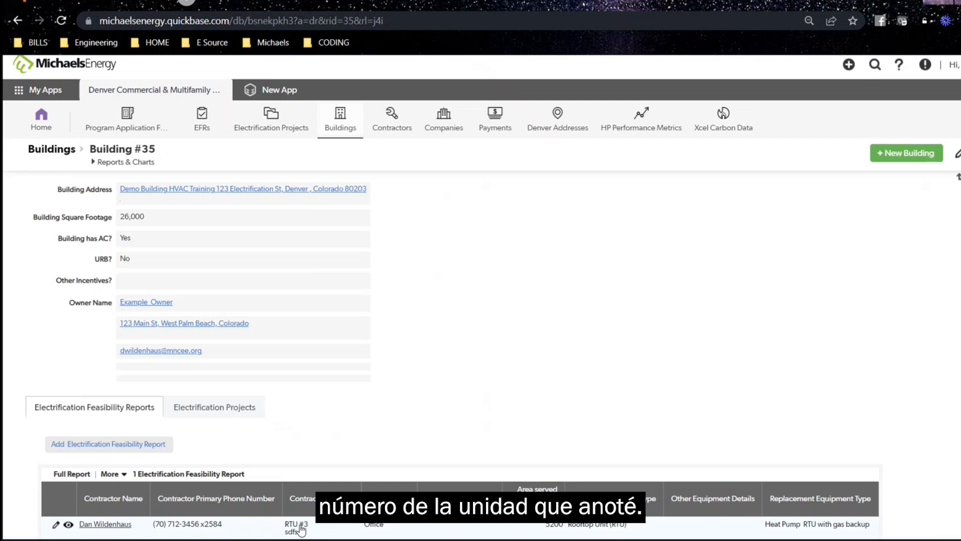
scroll(315, 455, down, 1)
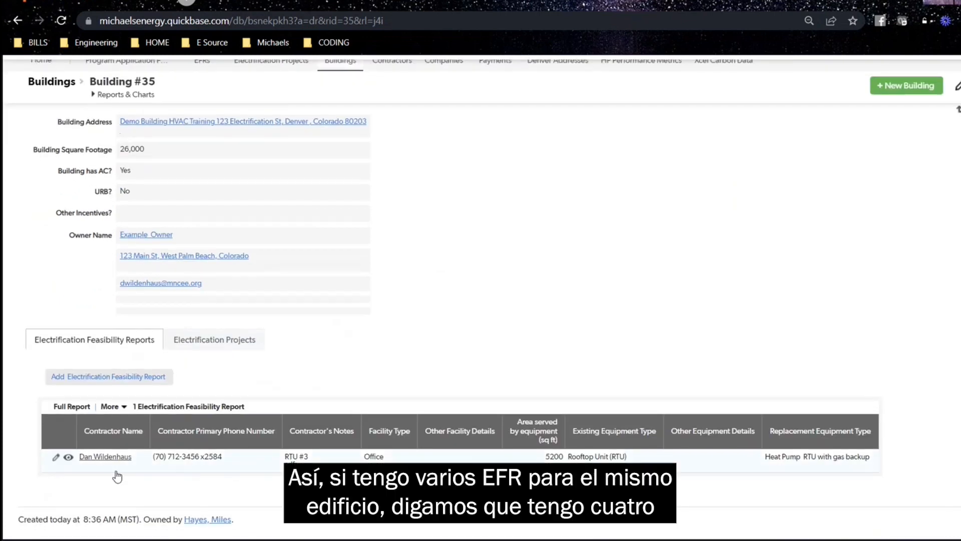